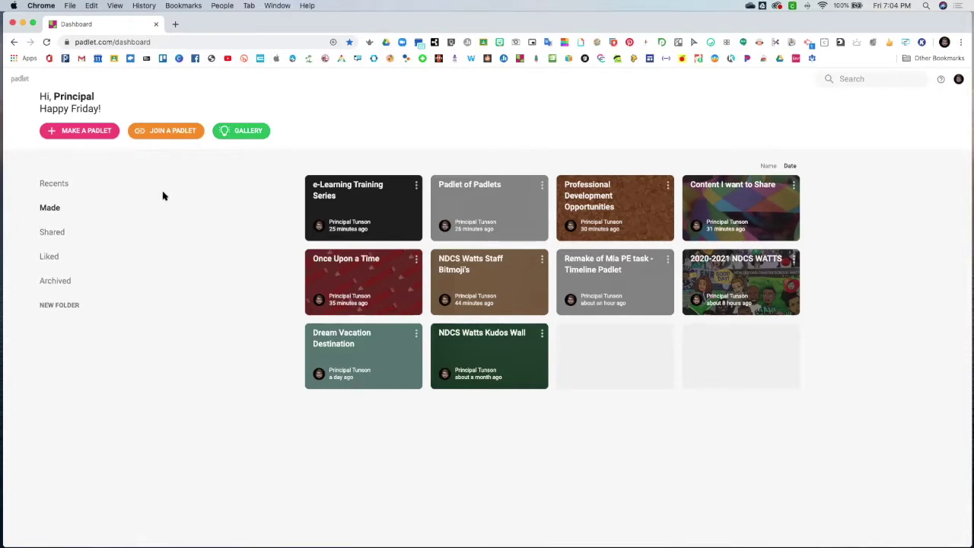
# Start a new padlet from the dashboard's MAKE A PADLET button
pyautogui.click(86, 131)
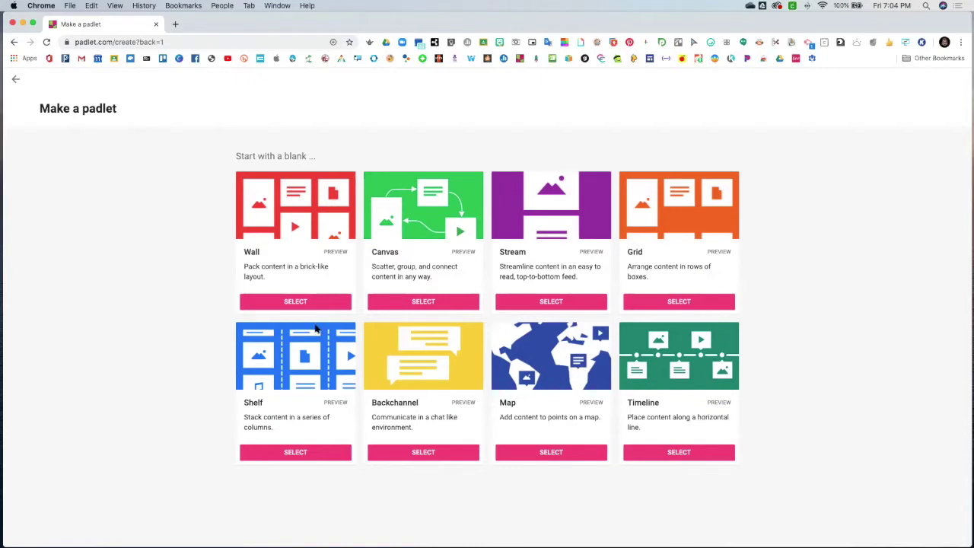
# Pick the Wall layout and title the padlet 'My Training Padlet'
pyautogui.click(295, 301)
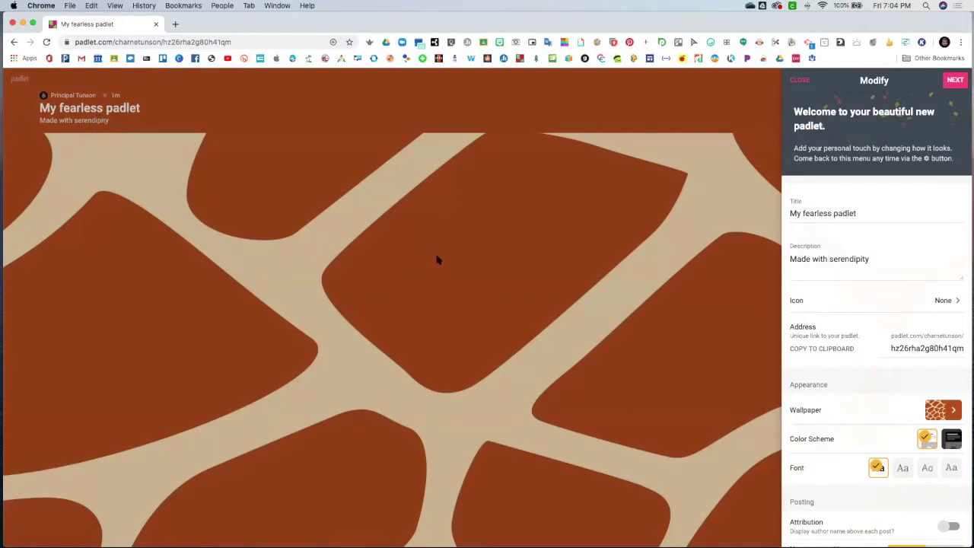
pyautogui.scroll(-2, 829, 204)
pyautogui.scroll(2, 833, 202)
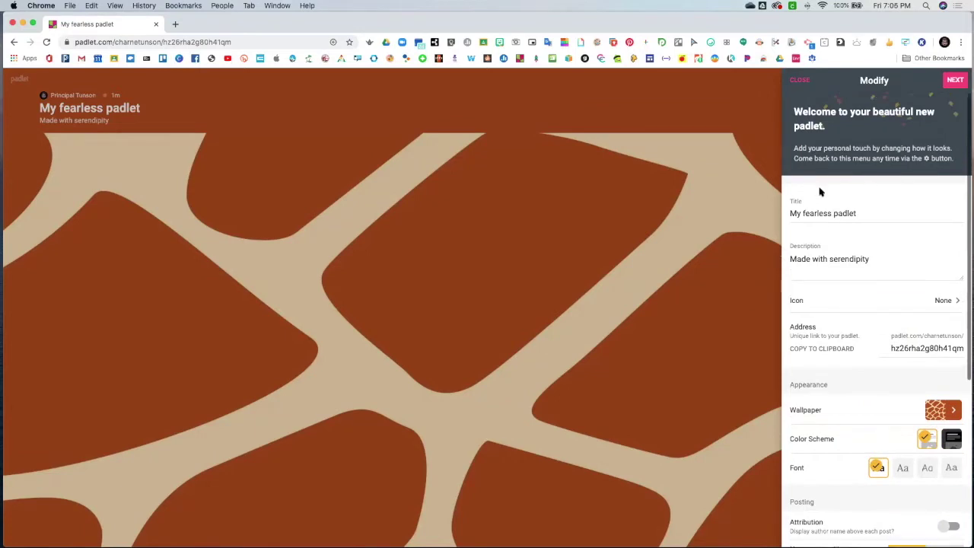
pyautogui.moveTo(868, 213); pyautogui.dragTo(778, 215)
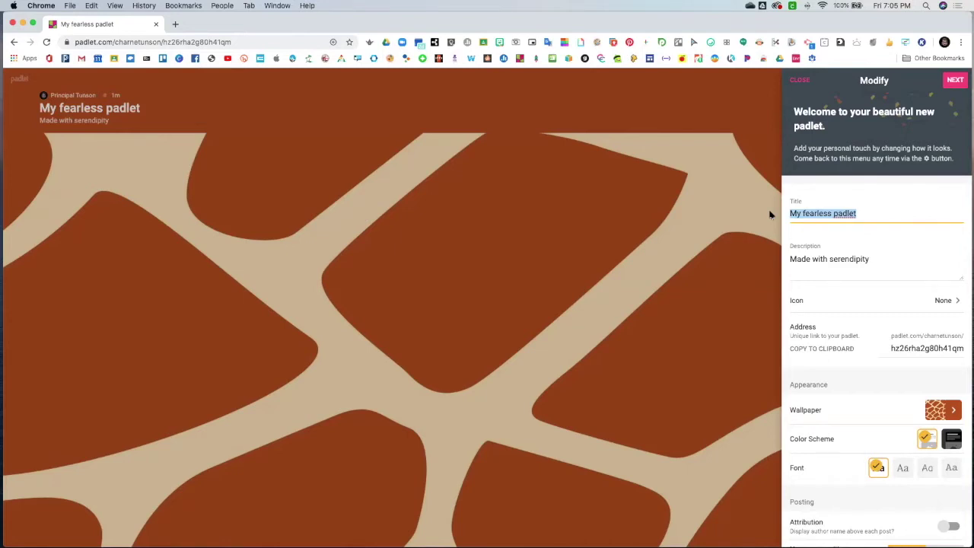
pyautogui.write('My Training Padlet')
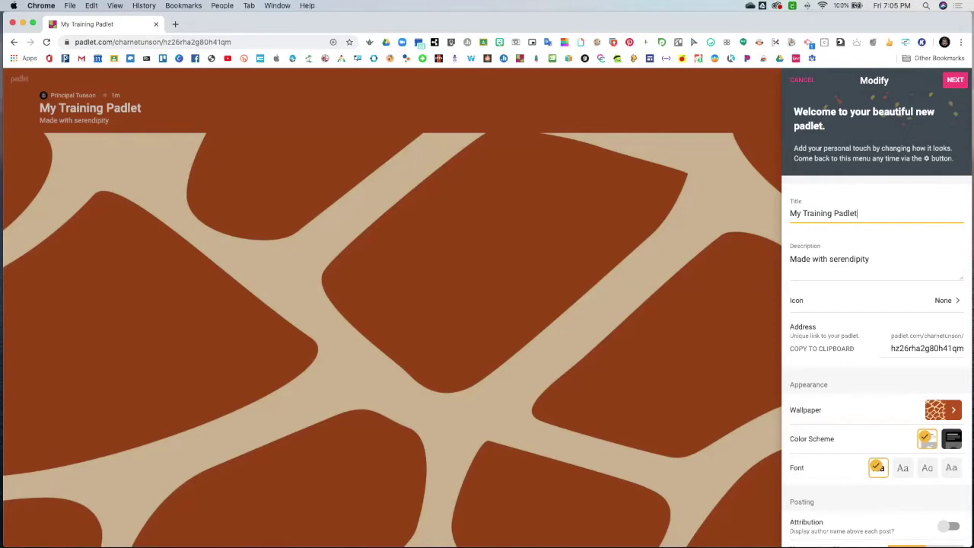
# Set the description to 'Showcasing all of the wonderful features.'
pyautogui.click(855, 259)
pyautogui.moveTo(871, 259); pyautogui.dragTo(765, 259)
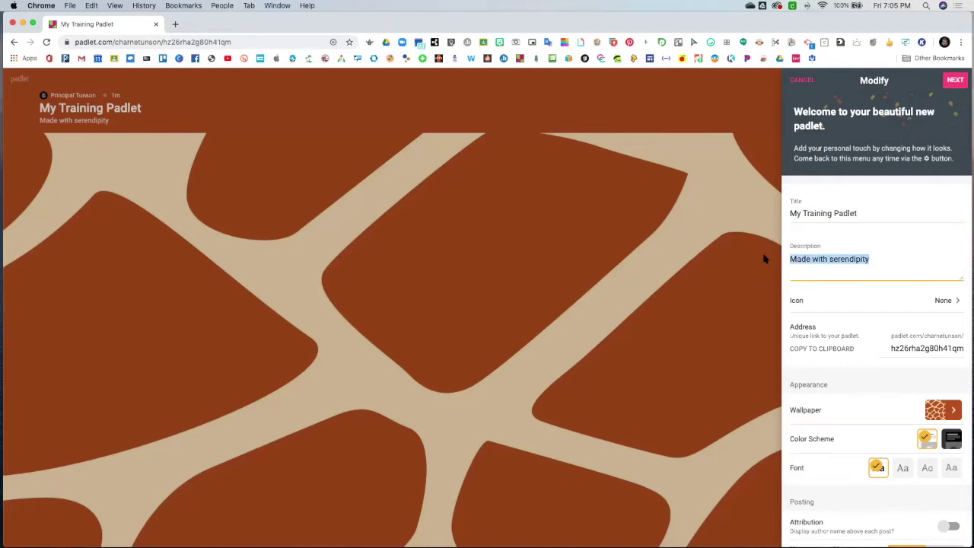
pyautogui.write('SHowca')
pyautogui.press('BackSpace')
pyautogui.press('BackSpace')
pyautogui.press('BackSpace')
pyautogui.press('BackSpace')
pyautogui.press('BackSpace')
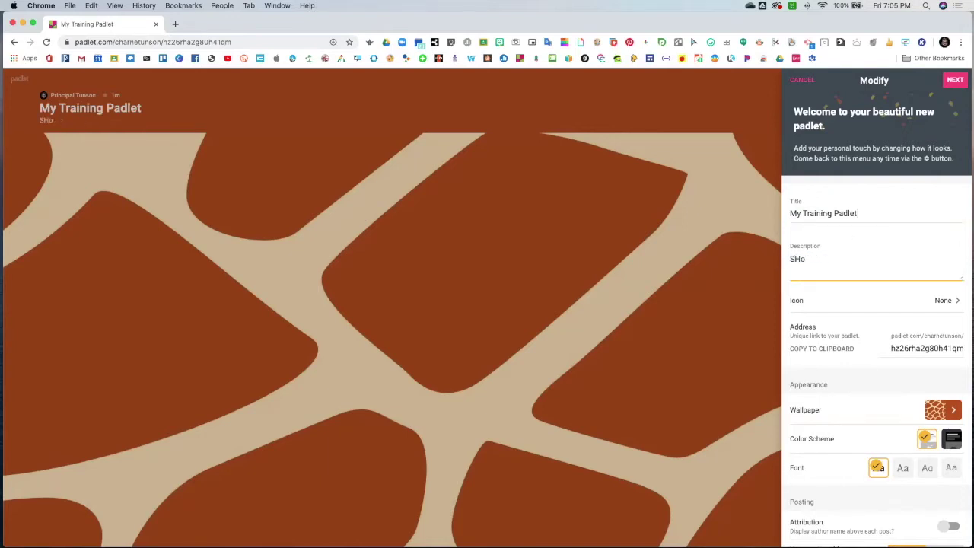
pyautogui.write('howcasing all of the wonderful features.')
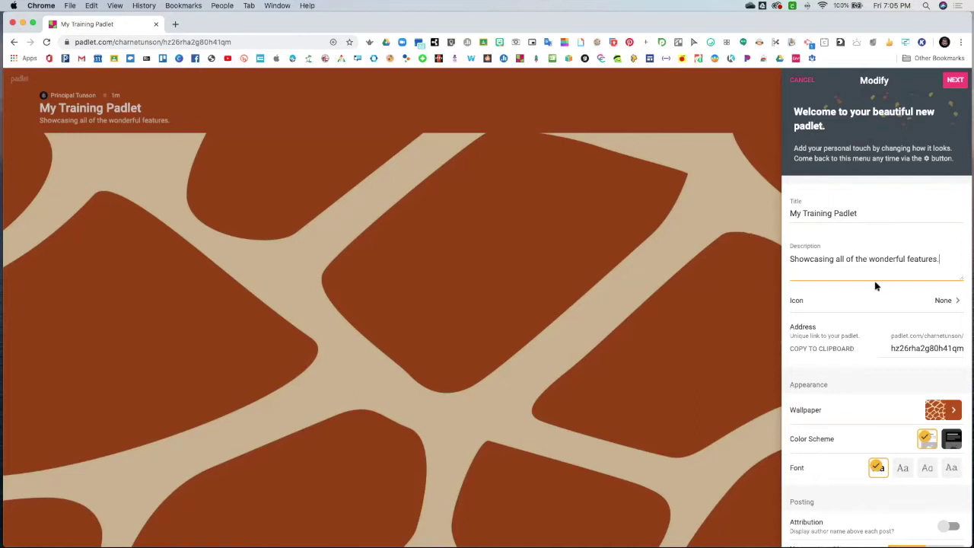
# Choose the yellow notebook emoji from the Objects category as the padlet icon
pyautogui.click(943, 301)
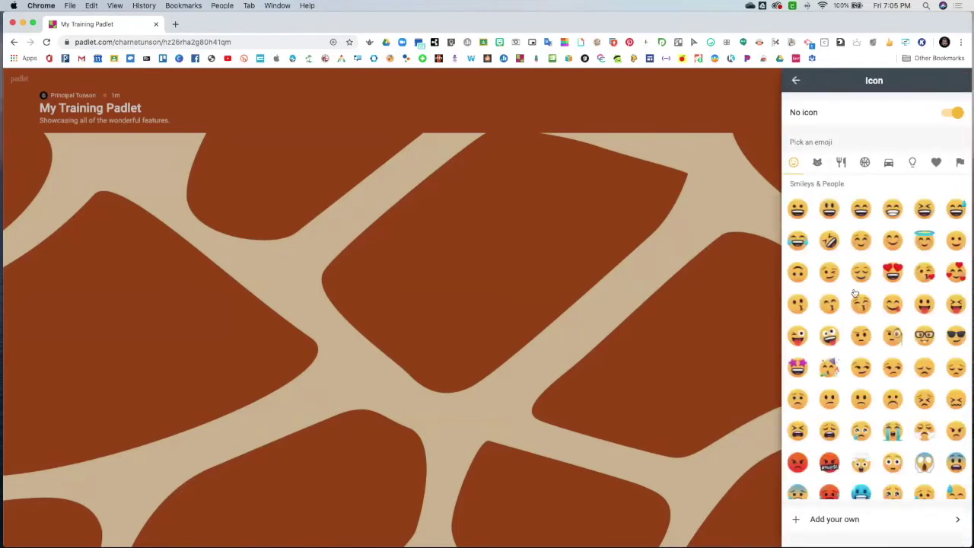
pyautogui.scroll(-15, 845, 278)
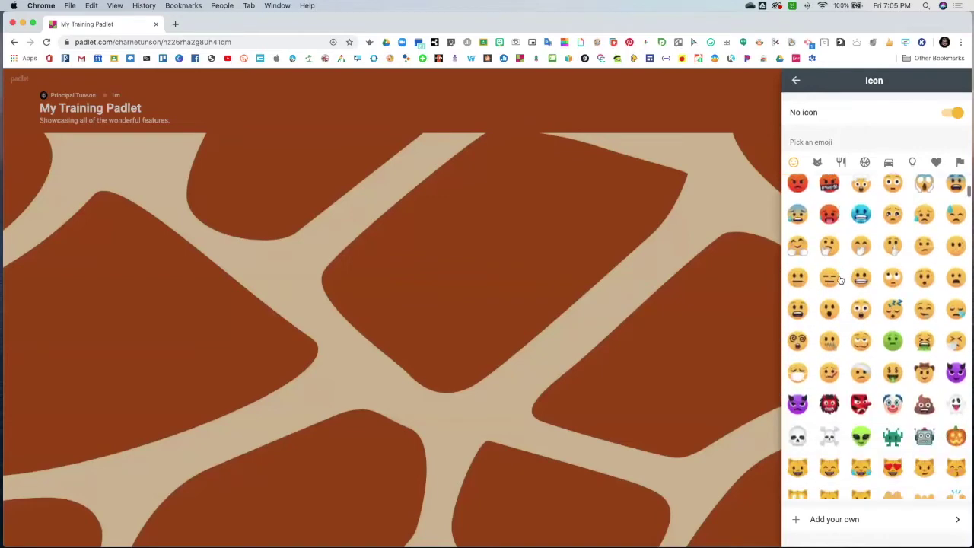
pyautogui.scroll(-15, 850, 273)
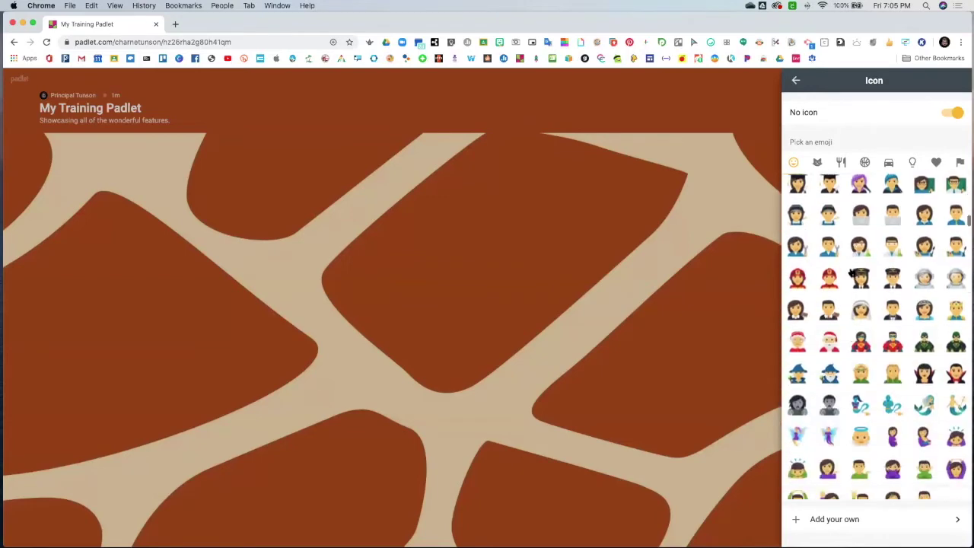
pyautogui.click(913, 163)
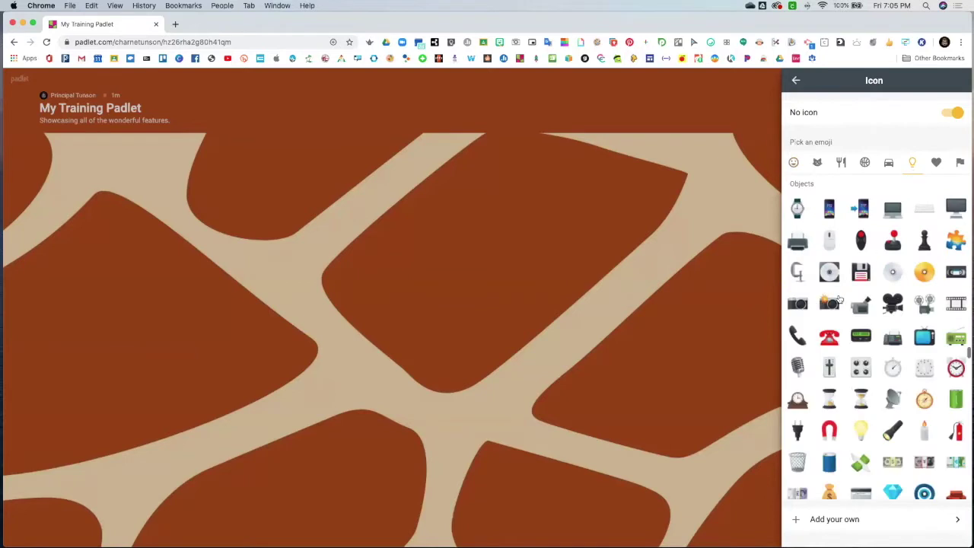
pyautogui.scroll(-10, 862, 301)
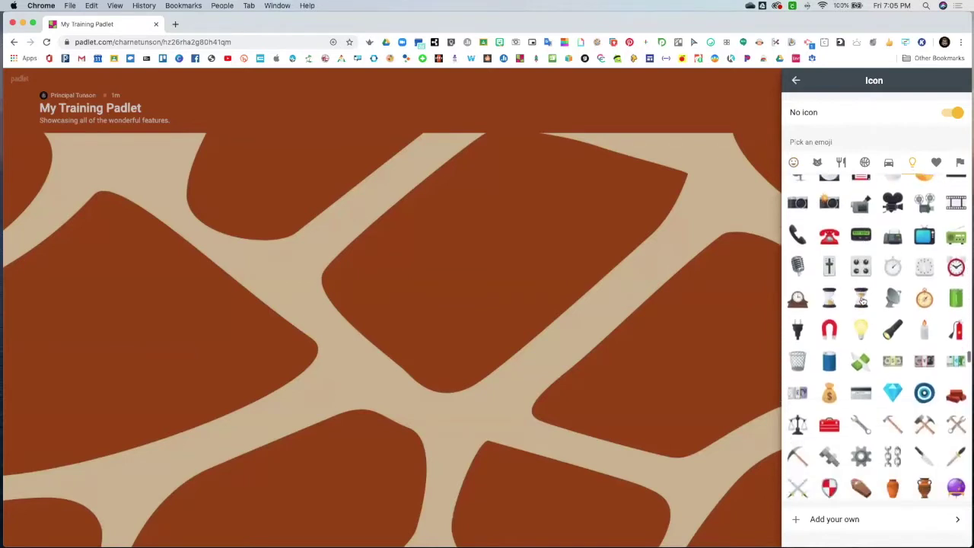
pyautogui.scroll(-10, 862, 301)
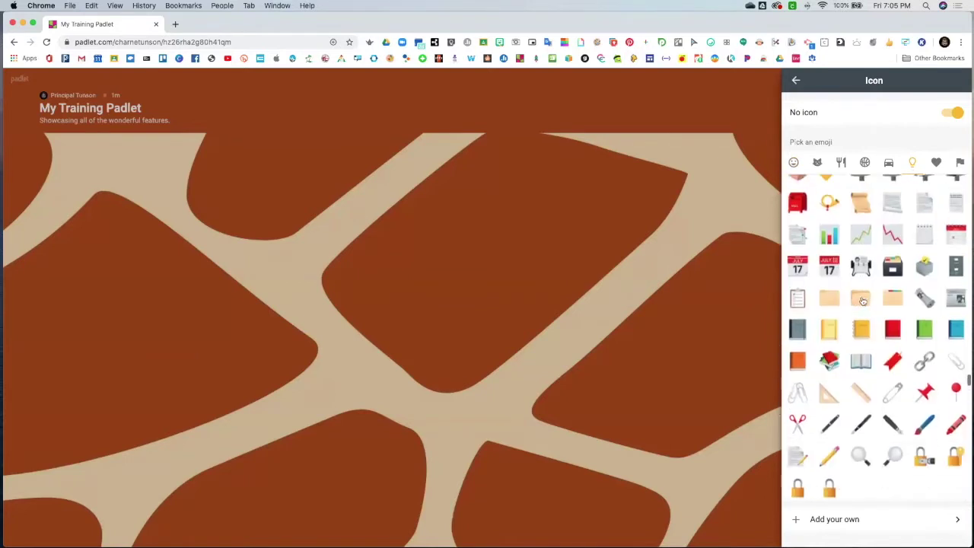
pyautogui.click(862, 321)
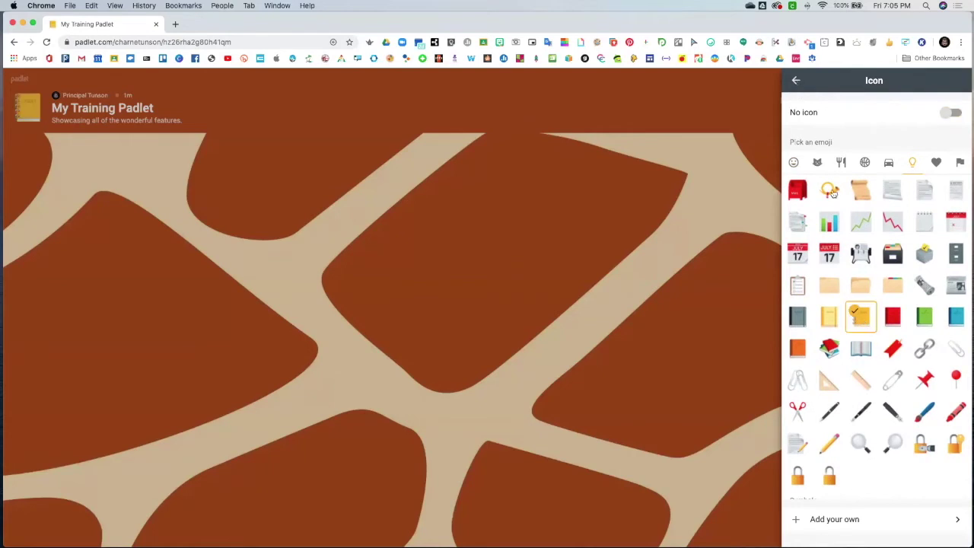
pyautogui.click(796, 82)
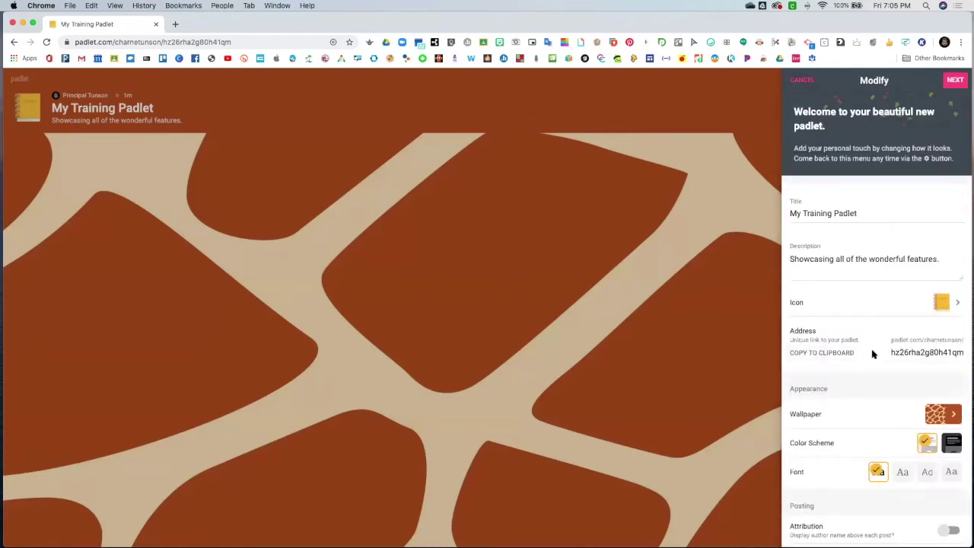
# Replace the padlet address ending with 'trainingpadlet'
pyautogui.scroll(-1, 873, 351)
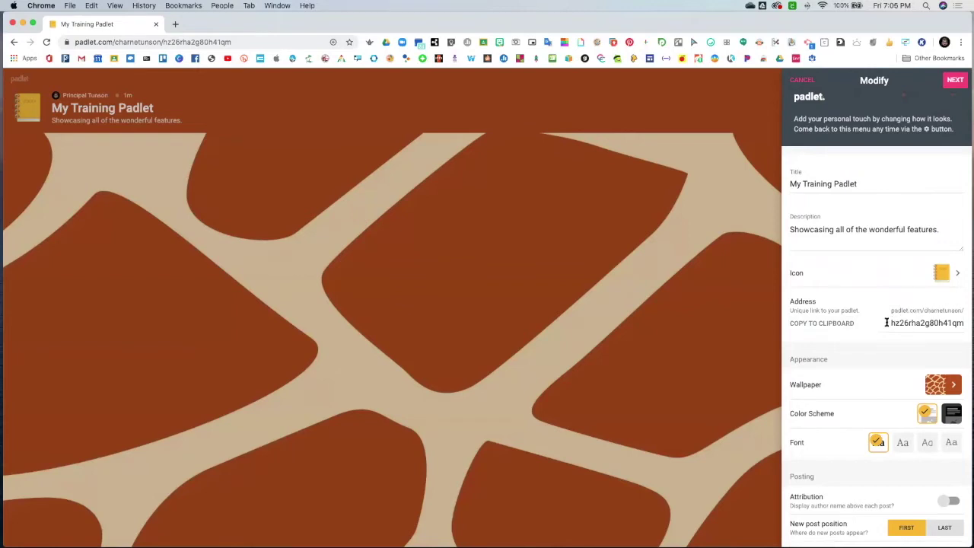
pyautogui.click(959, 323)
pyautogui.moveTo(957, 323); pyautogui.dragTo(885, 321)
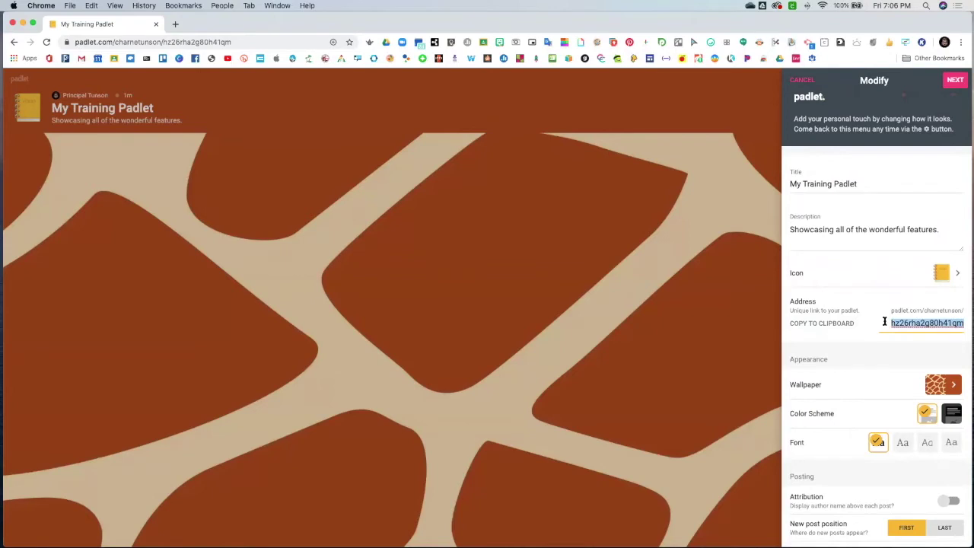
pyautogui.write('trainingpadlet')
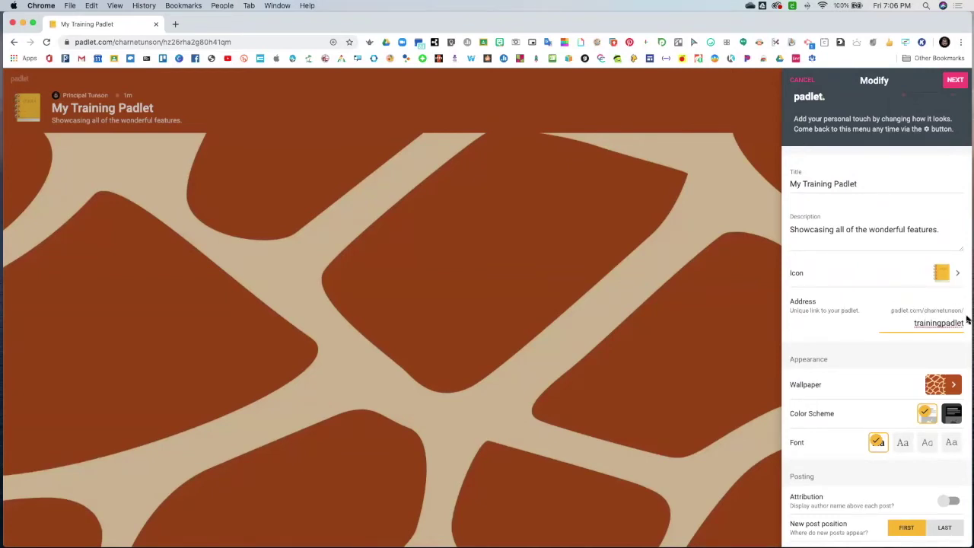
pyautogui.click(891, 357)
# Preview Solid Colors, Gradients, Textures and Patterns, and Pictures wallpapers, then choose Add your own
pyautogui.click(939, 388)
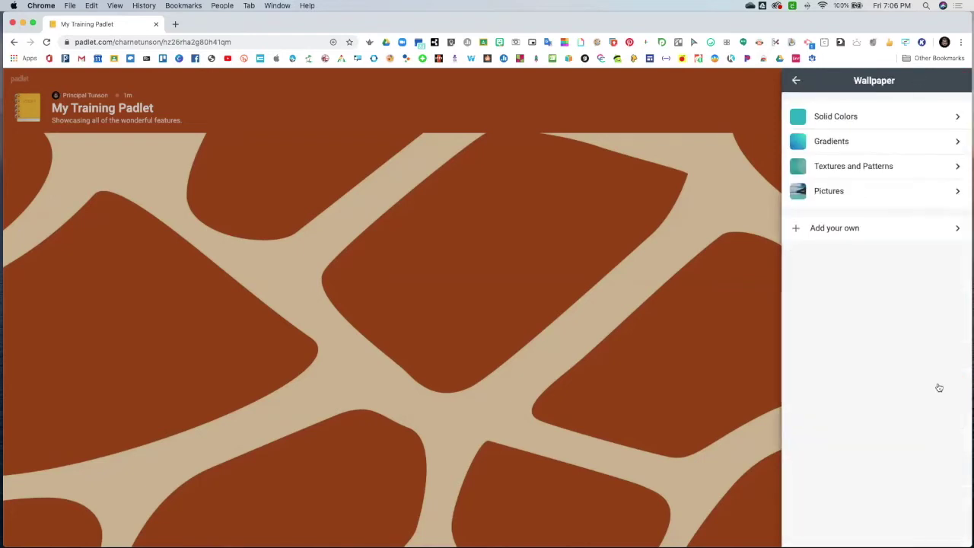
pyautogui.click(851, 117)
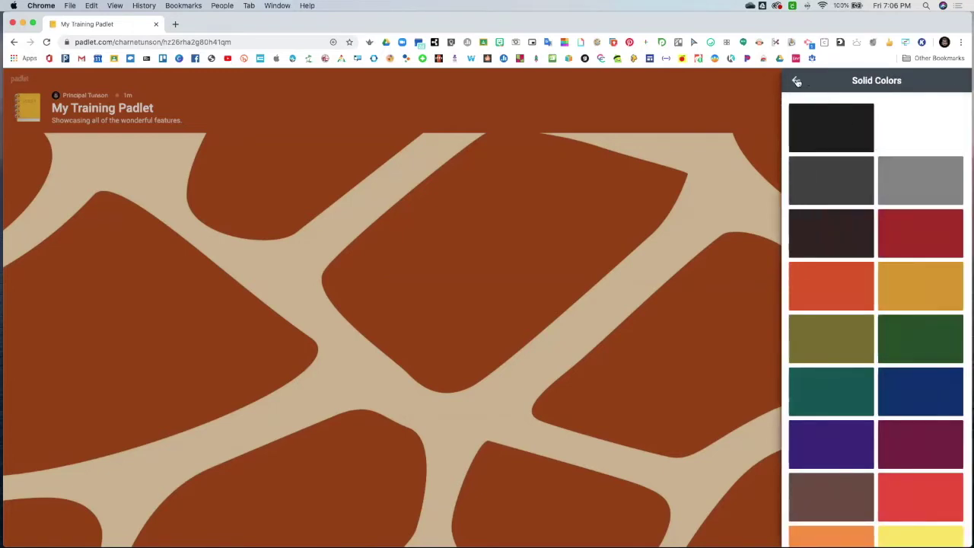
pyautogui.click(797, 80)
pyautogui.click(854, 141)
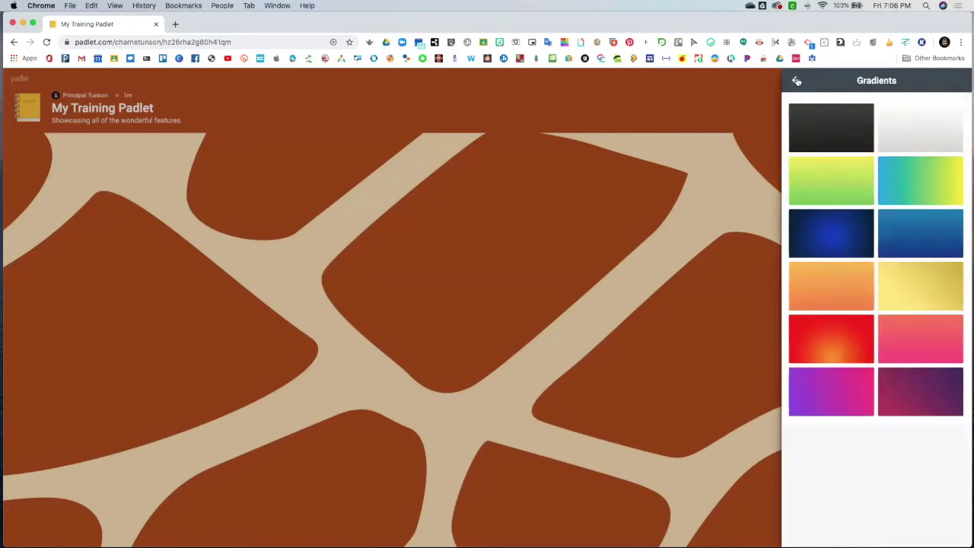
pyautogui.click(796, 80)
pyautogui.click(890, 169)
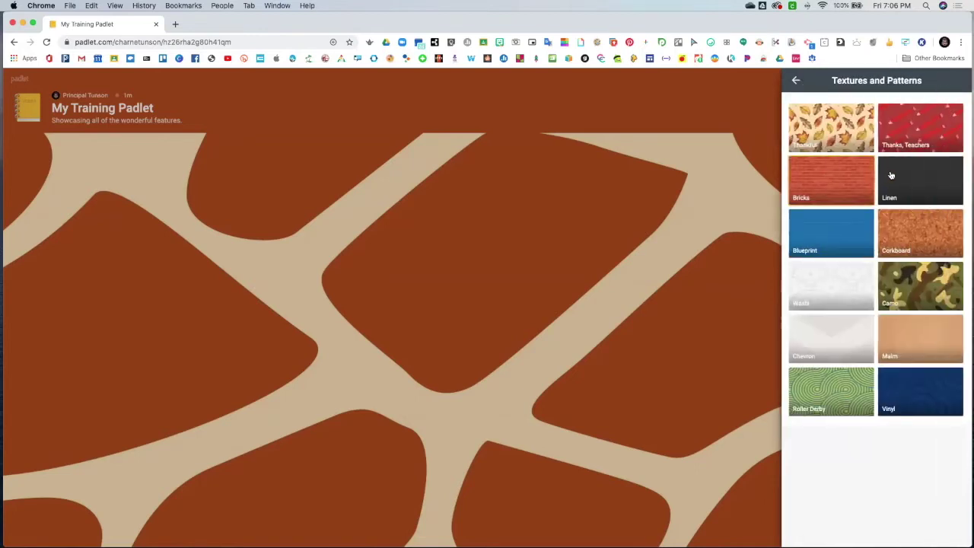
pyautogui.click(796, 80)
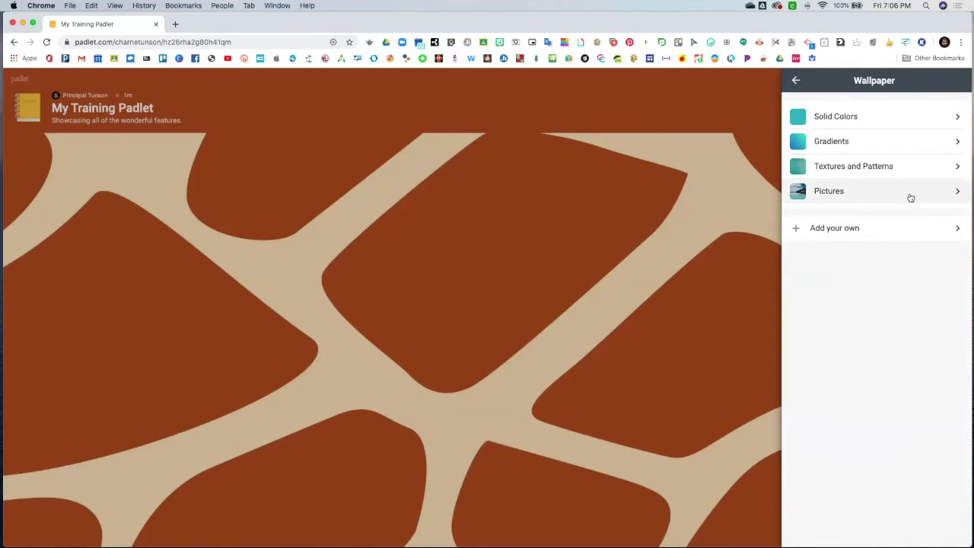
pyautogui.click(910, 195)
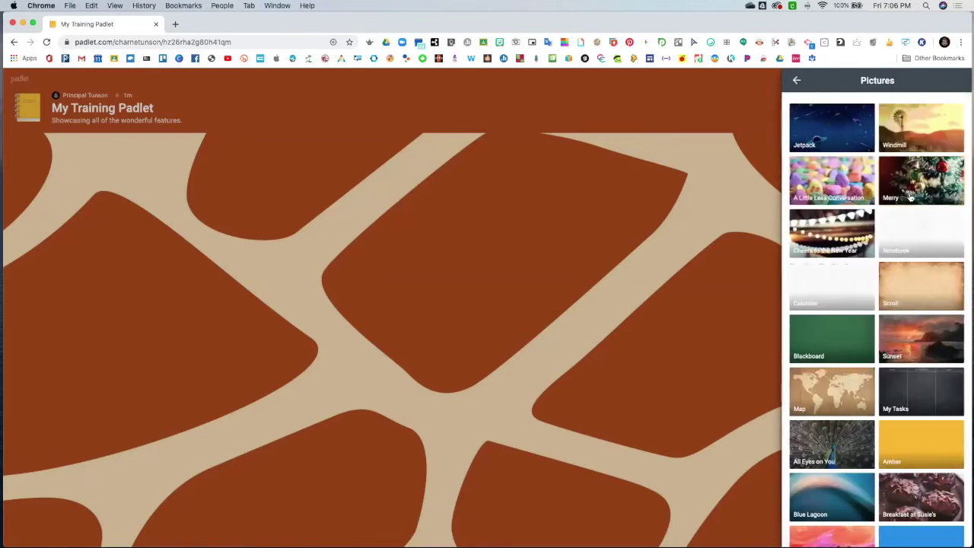
pyautogui.click(796, 80)
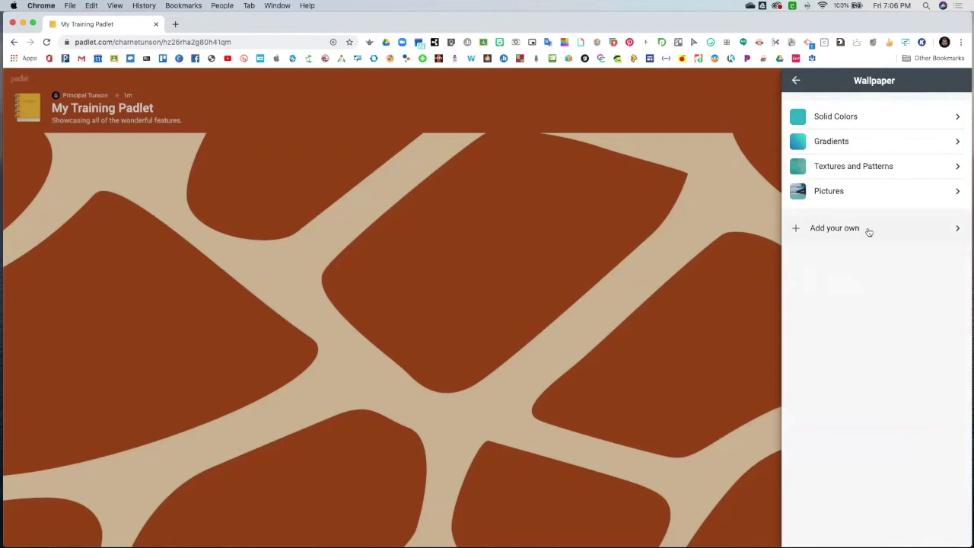
pyautogui.click(869, 231)
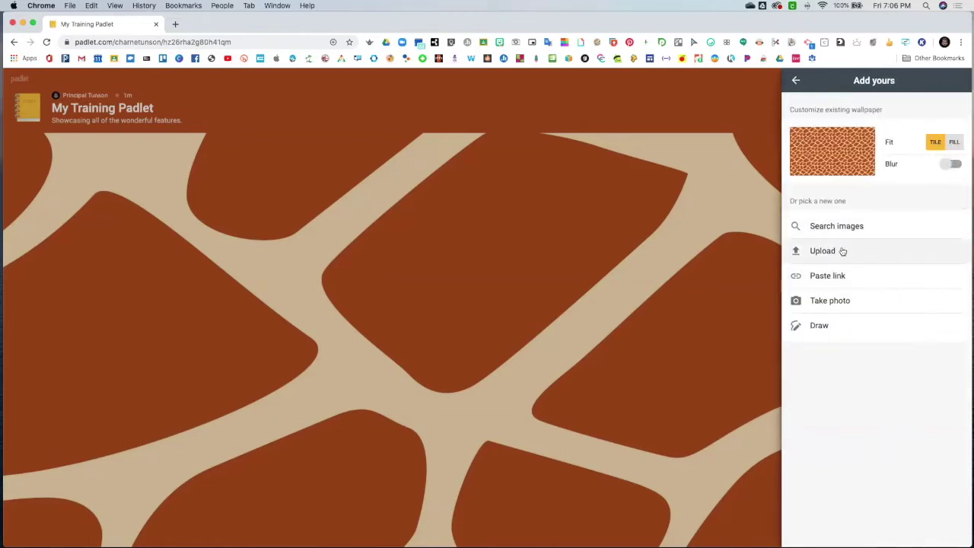
# Upload CFE Zoom Background.png from the CFE Logos folder as the wallpaper
pyautogui.click(843, 251)
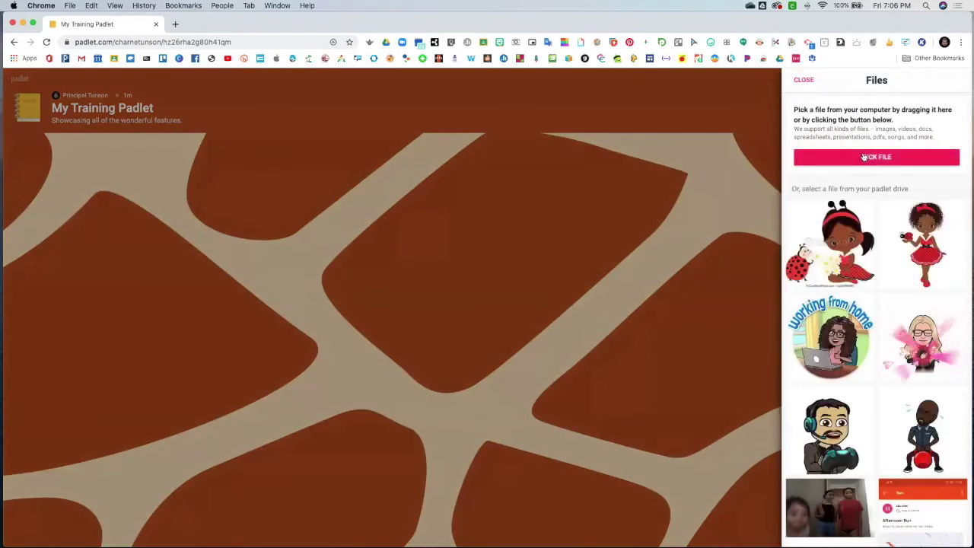
pyautogui.click(864, 157)
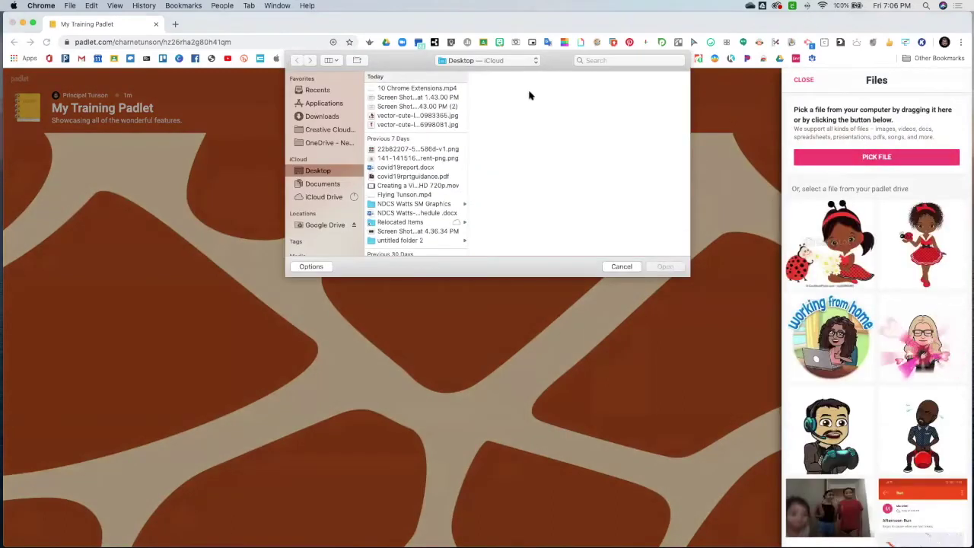
pyautogui.scroll(-5, 396, 144)
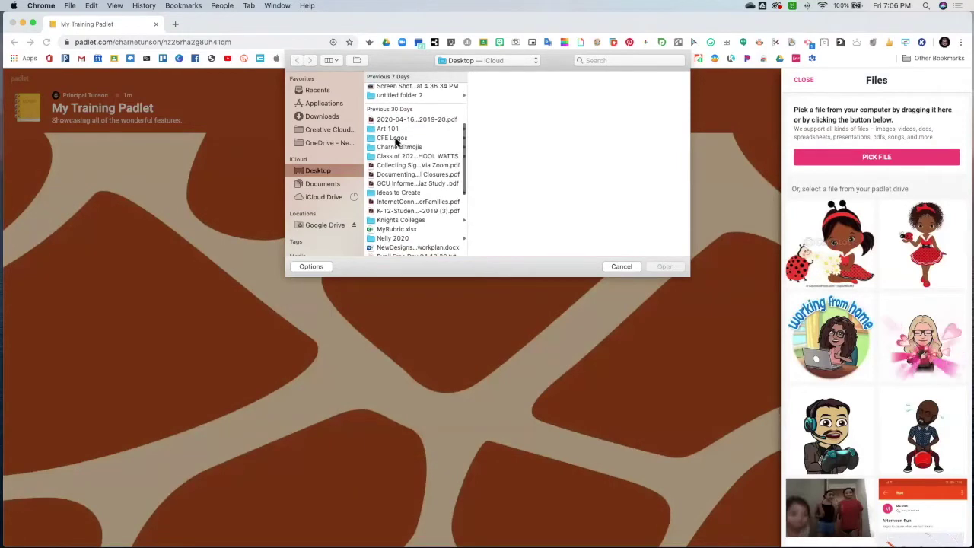
pyautogui.click(394, 141)
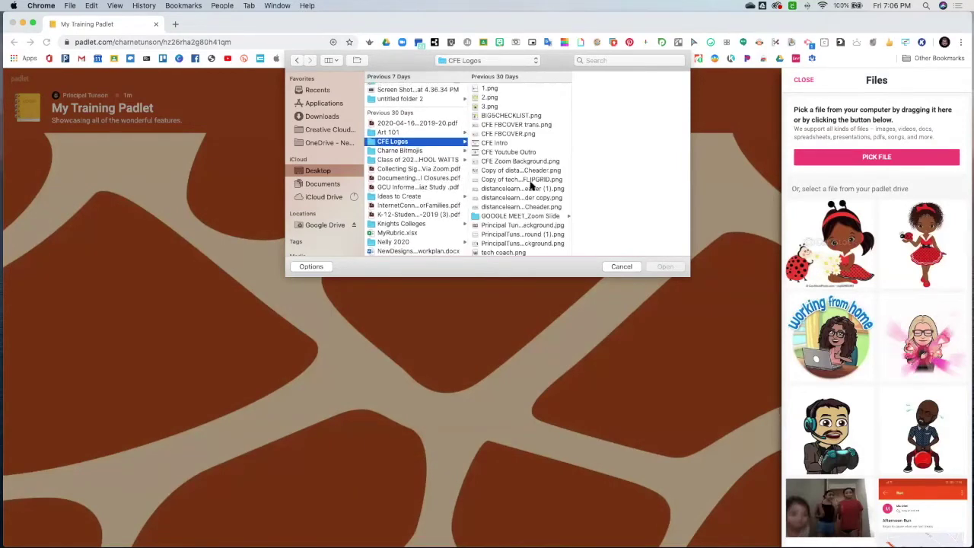
pyautogui.click(512, 161)
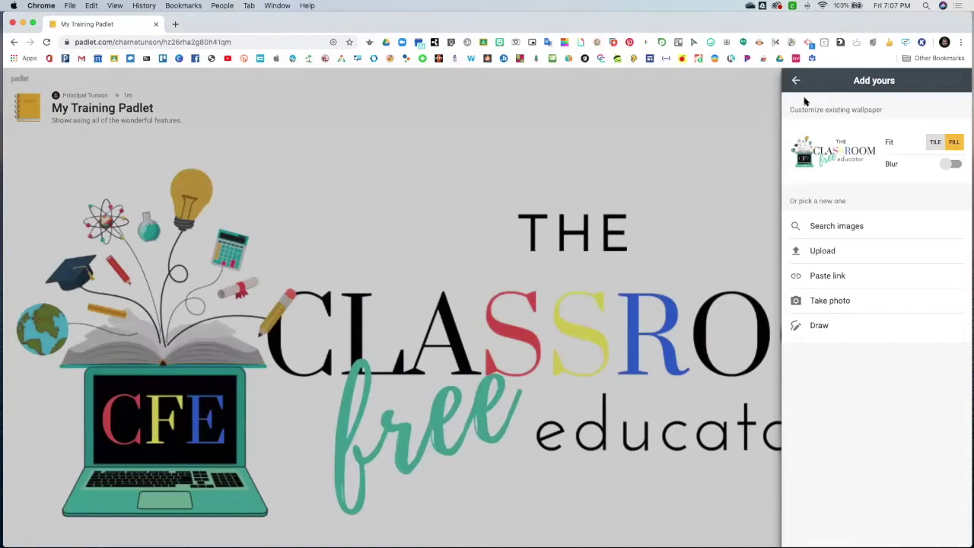
# Try the wallpaper Blur option and leave it switched off
pyautogui.click(955, 165)
pyautogui.click(955, 164)
pyautogui.click(956, 165)
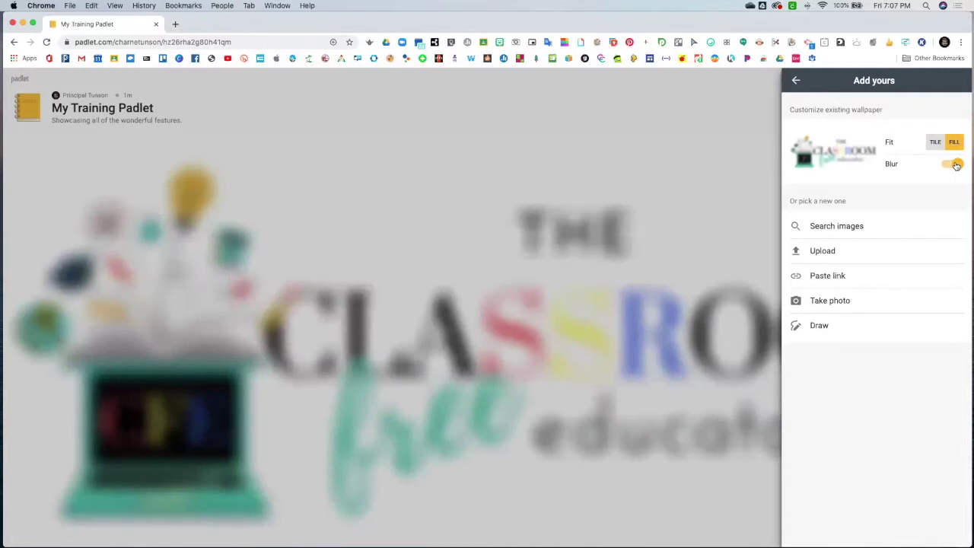
pyautogui.click(957, 165)
pyautogui.click(795, 81)
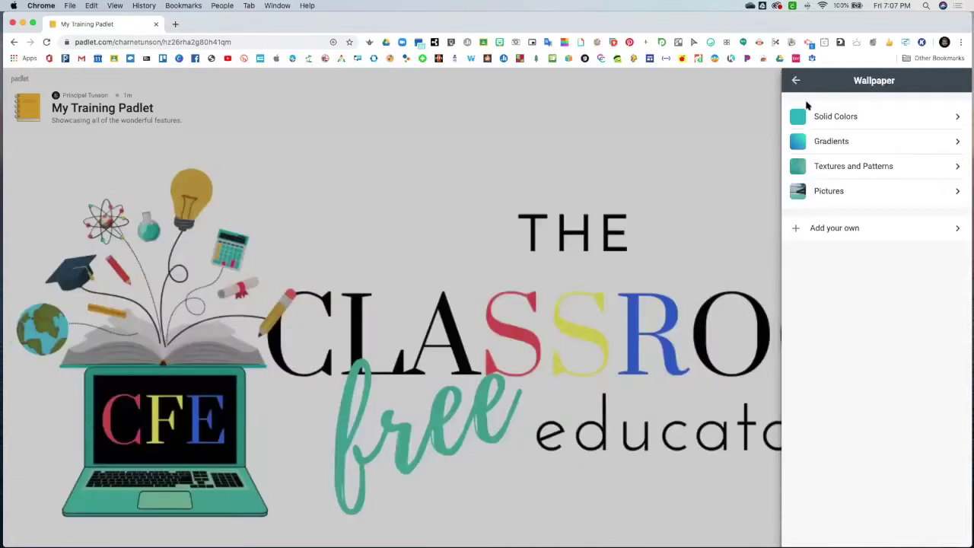
# Switch on Attribution under Posting so author names show above posts
pyautogui.click(795, 81)
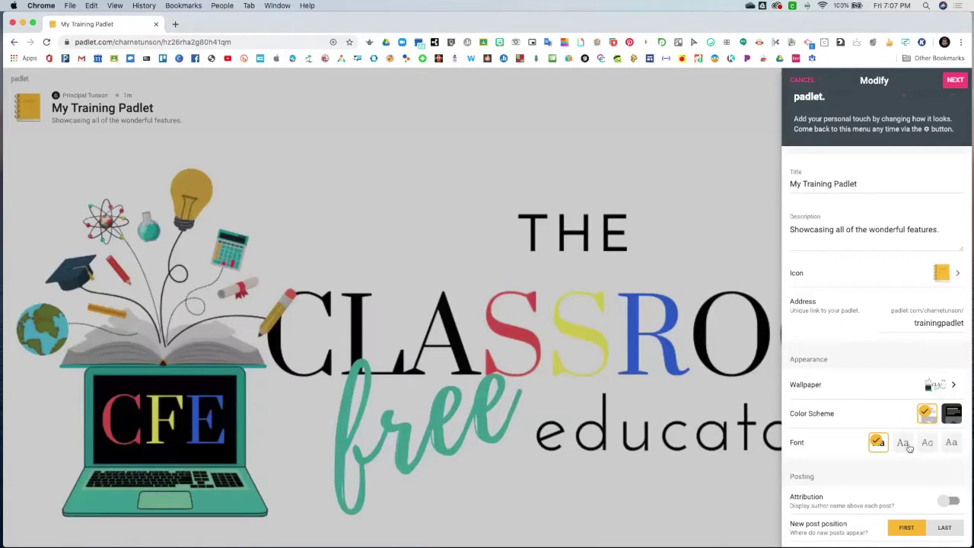
pyautogui.scroll(-3, 908, 447)
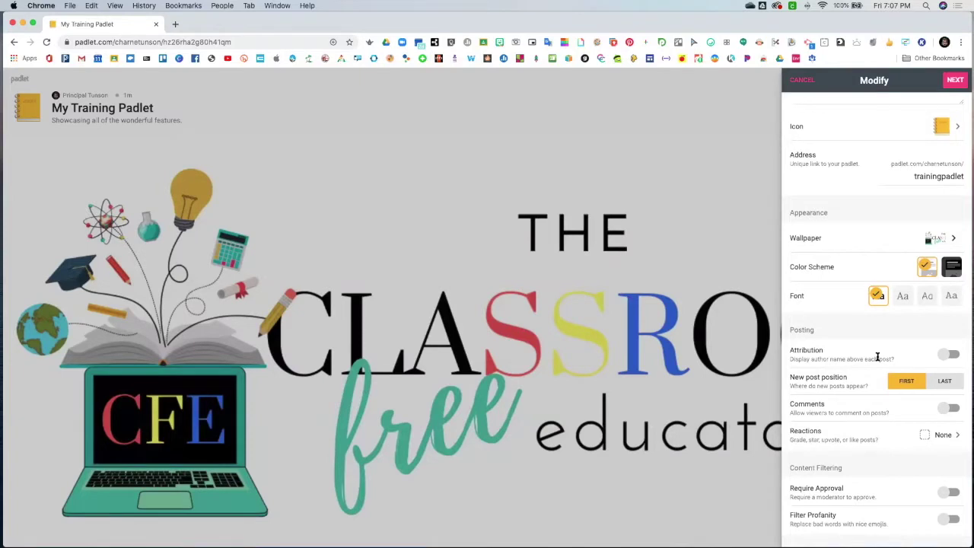
pyautogui.click(944, 355)
# Enable comments on posts and set the post reactions to Like
pyautogui.click(944, 409)
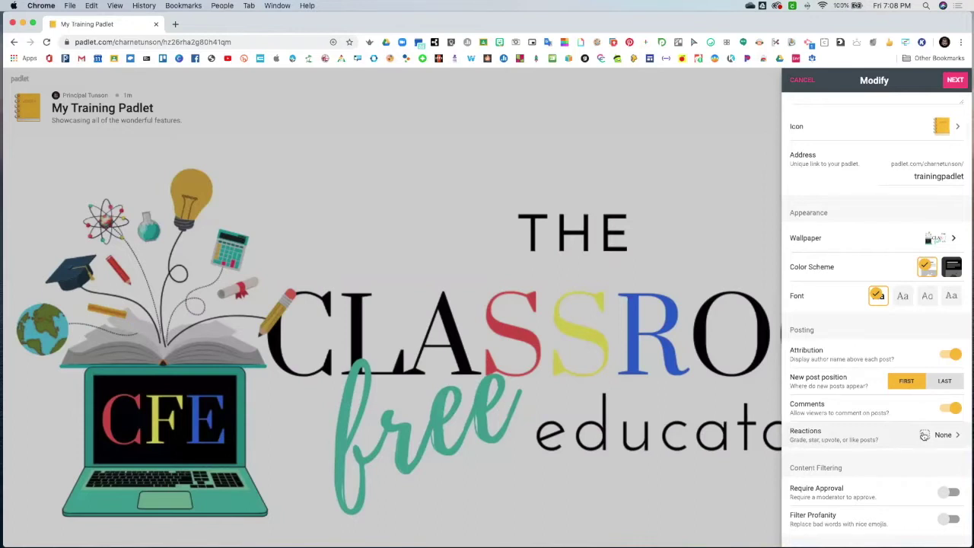
pyautogui.click(923, 435)
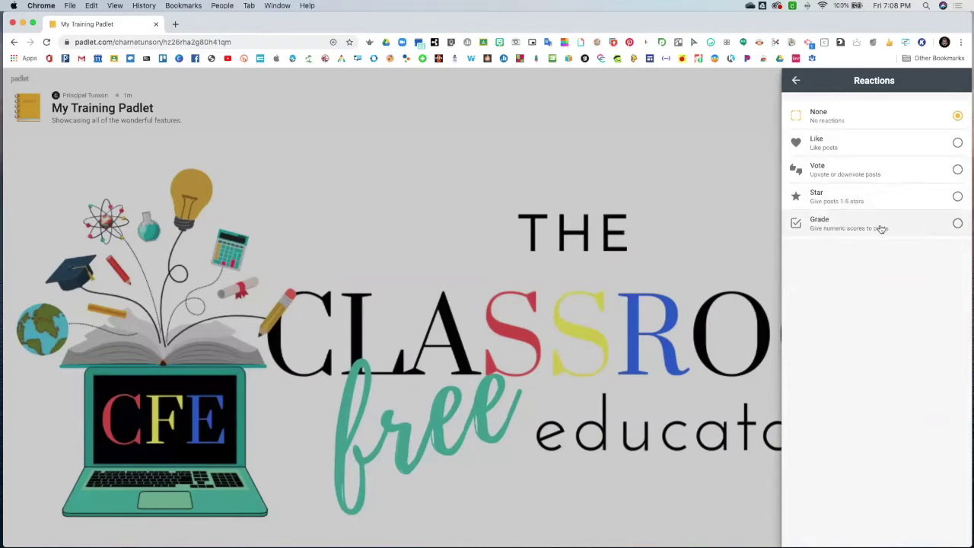
pyautogui.click(956, 143)
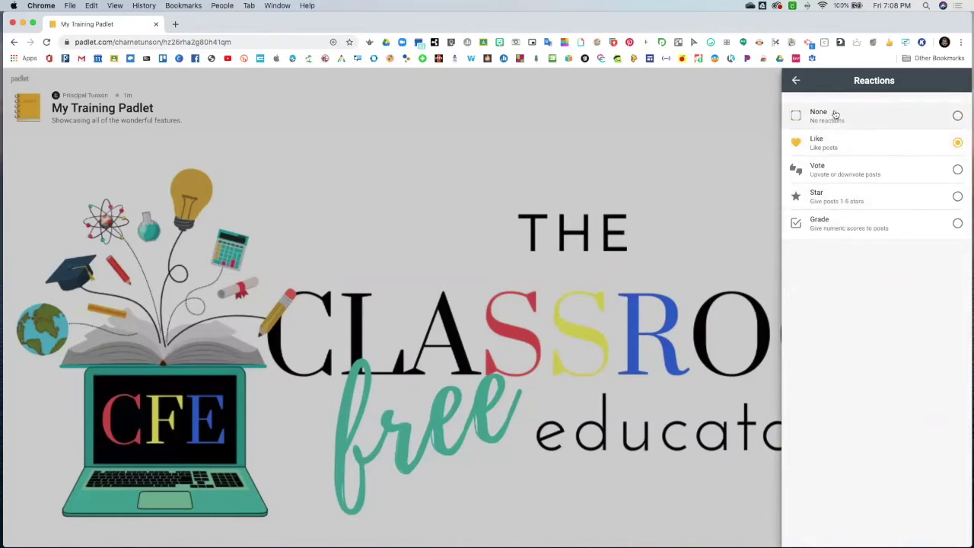
pyautogui.click(796, 80)
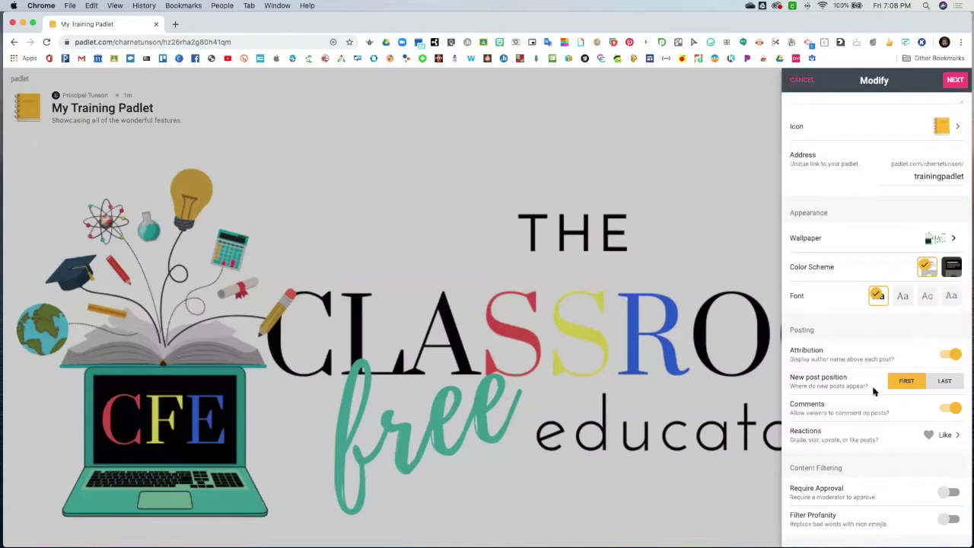
pyautogui.scroll(-3, 874, 391)
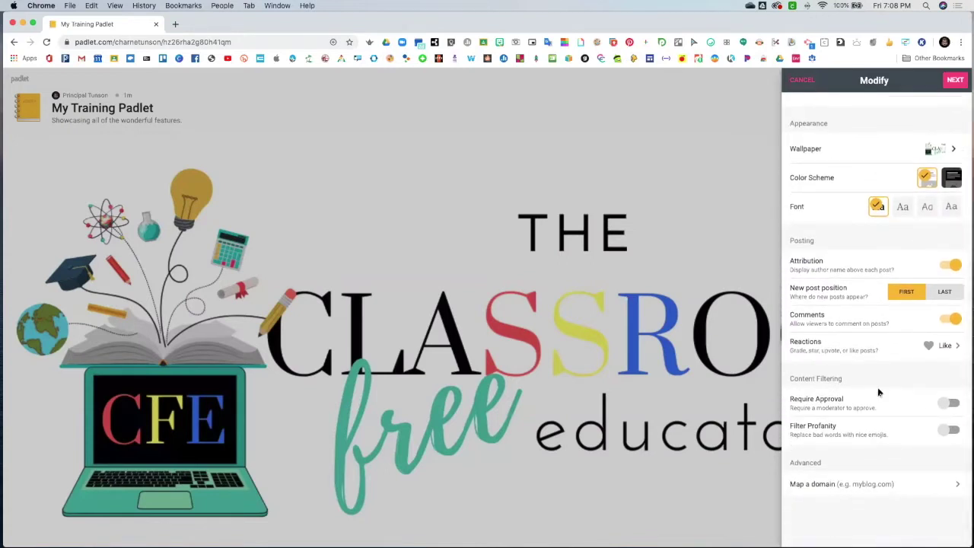
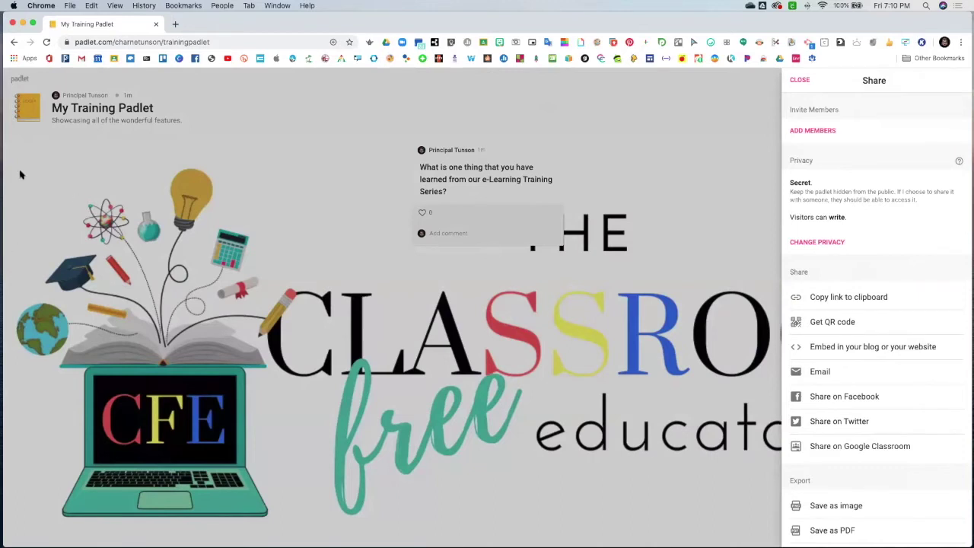
# Close the sharing options, discard an empty new post, and go back to the Make a padlet page
pyautogui.click(447, 236)
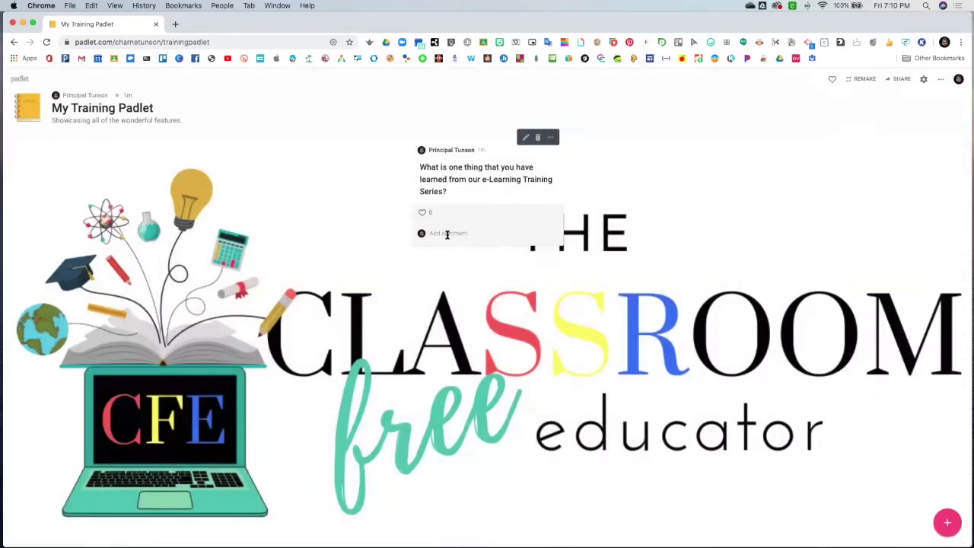
pyautogui.click(947, 523)
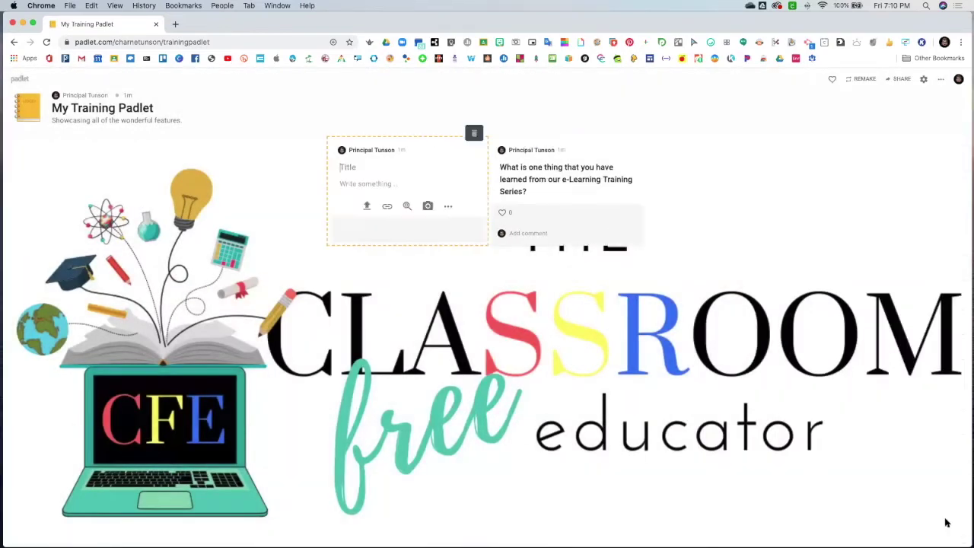
pyautogui.click(474, 134)
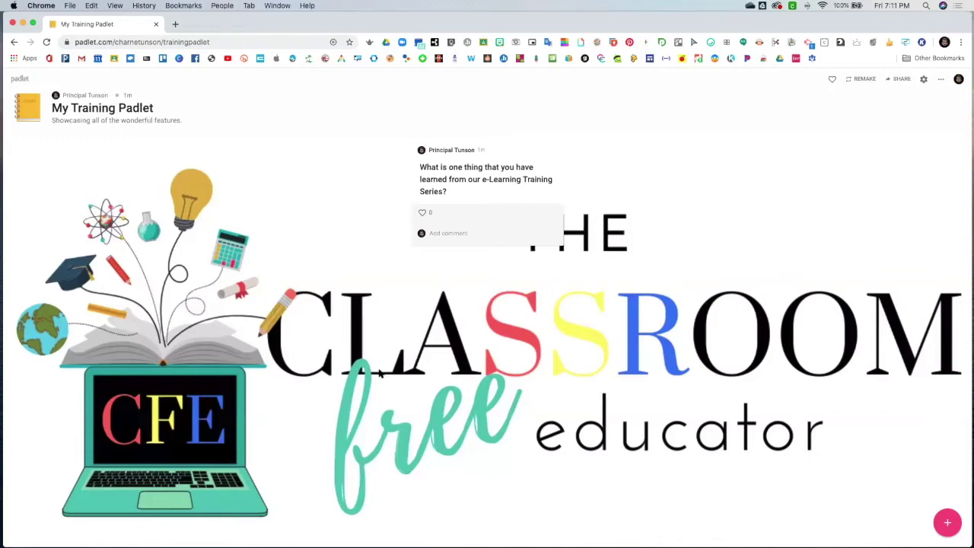
pyautogui.click(15, 43)
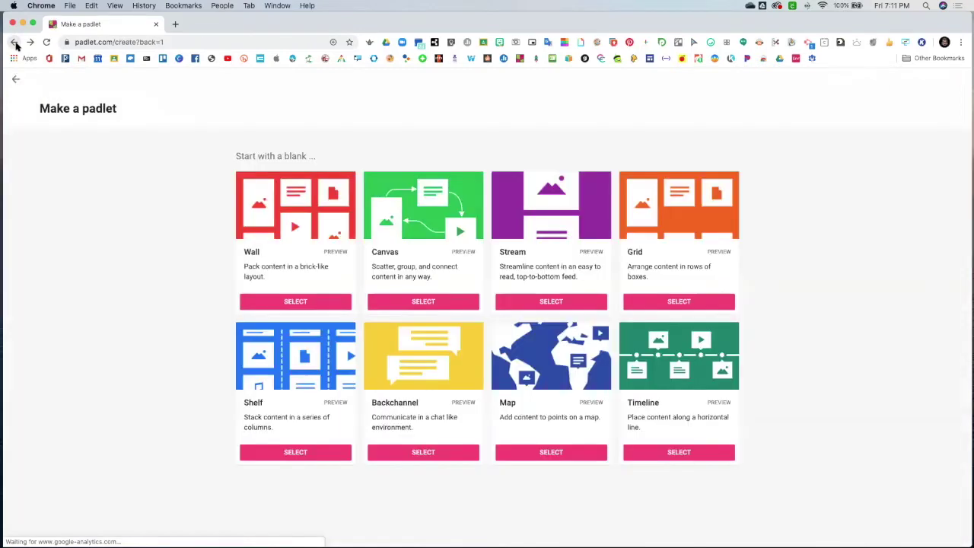
# From the dashboard, open the Gallery and preview, then close, the Book reports: 5th grade example
pyautogui.click(15, 43)
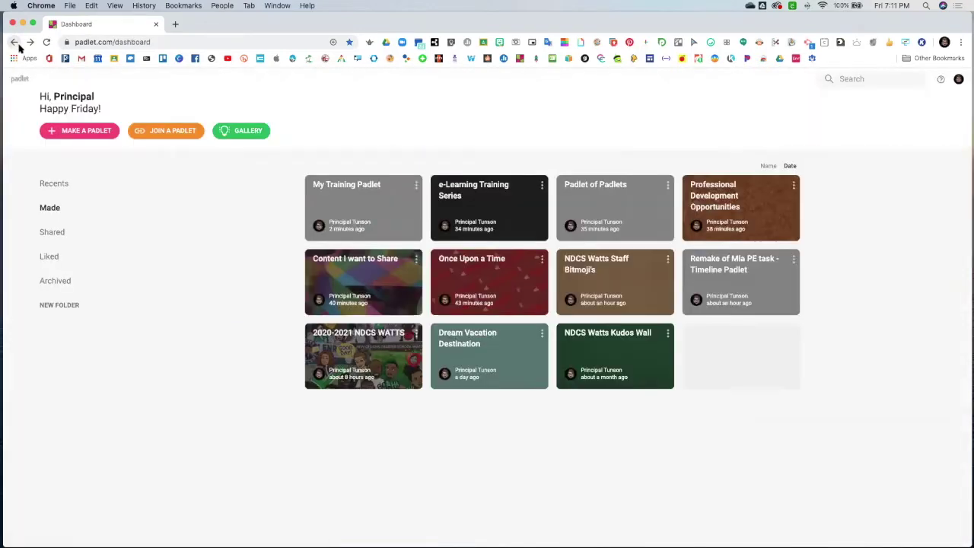
pyautogui.click(238, 132)
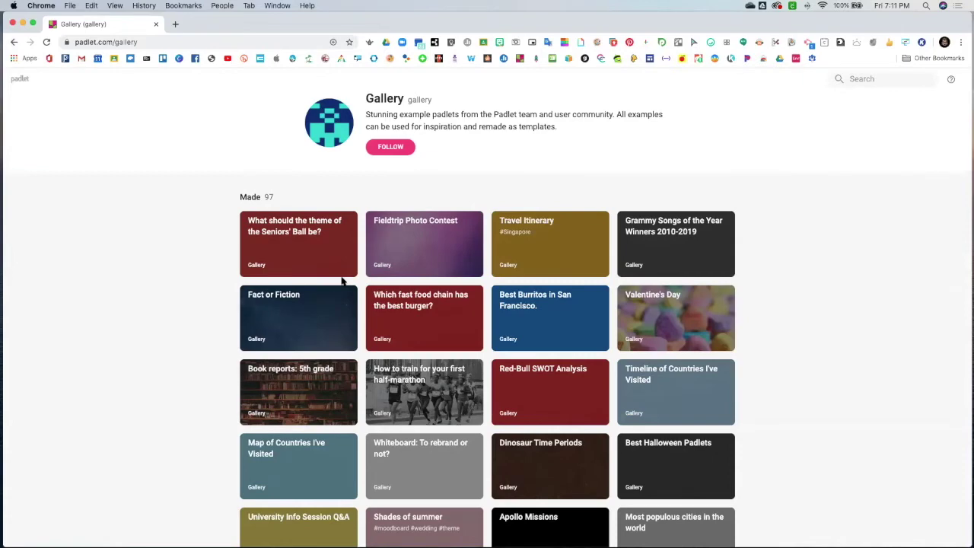
pyautogui.scroll(-5, 342, 282)
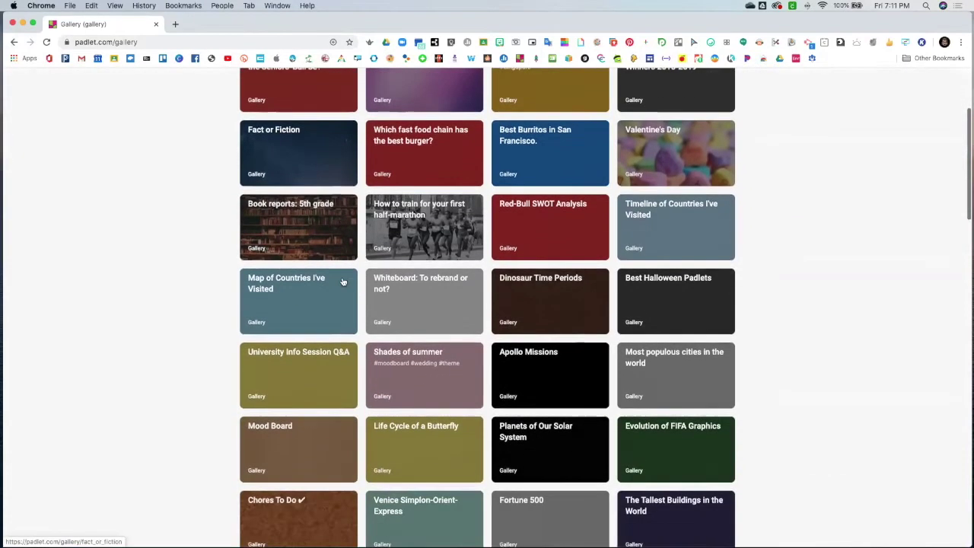
pyautogui.scroll(-2, 343, 281)
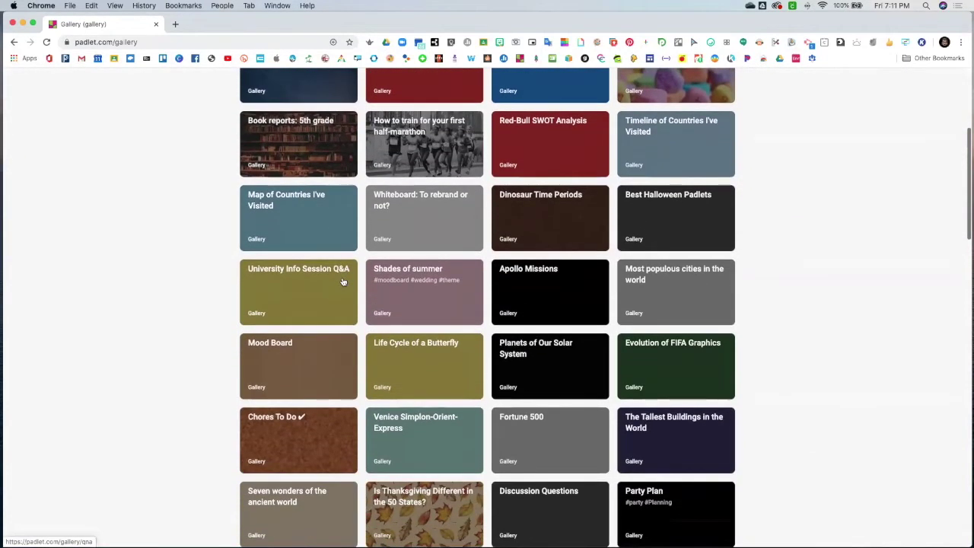
pyautogui.click(298, 161)
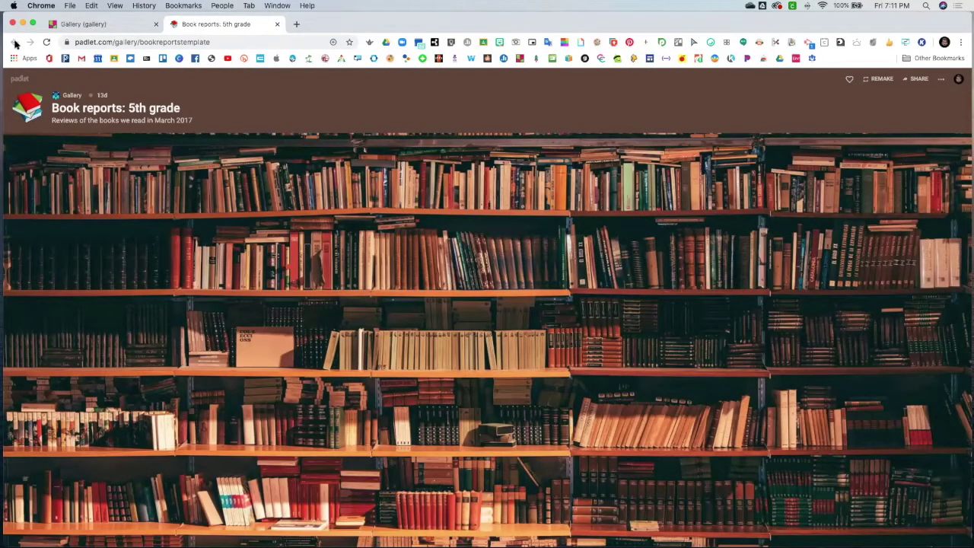
pyautogui.click(277, 23)
# Scroll down the Gallery and briefly preview the Scavenger hunt example before closing it
pyautogui.scroll(-3, 448, 379)
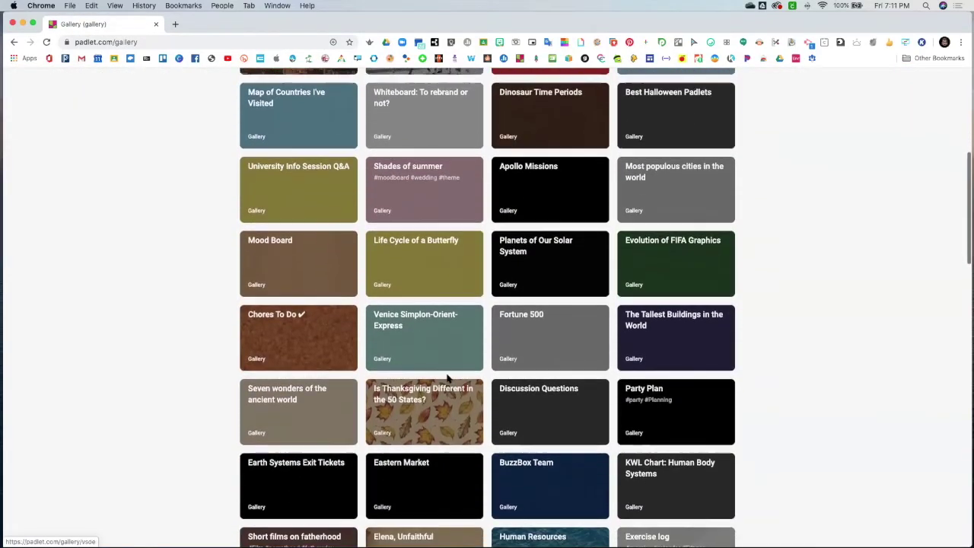
pyautogui.scroll(-3, 448, 379)
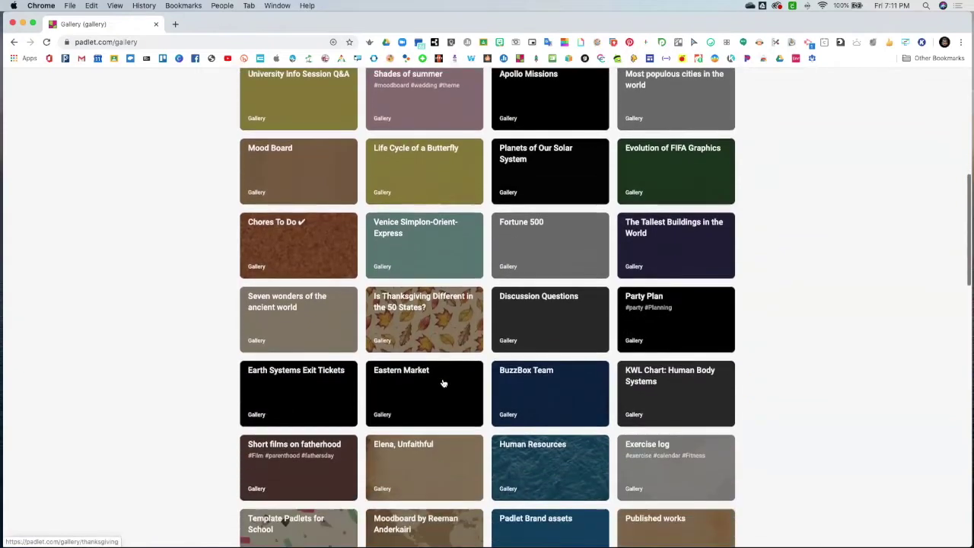
pyautogui.scroll(-4, 444, 382)
pyautogui.scroll(-2, 443, 383)
pyautogui.scroll(-3, 443, 383)
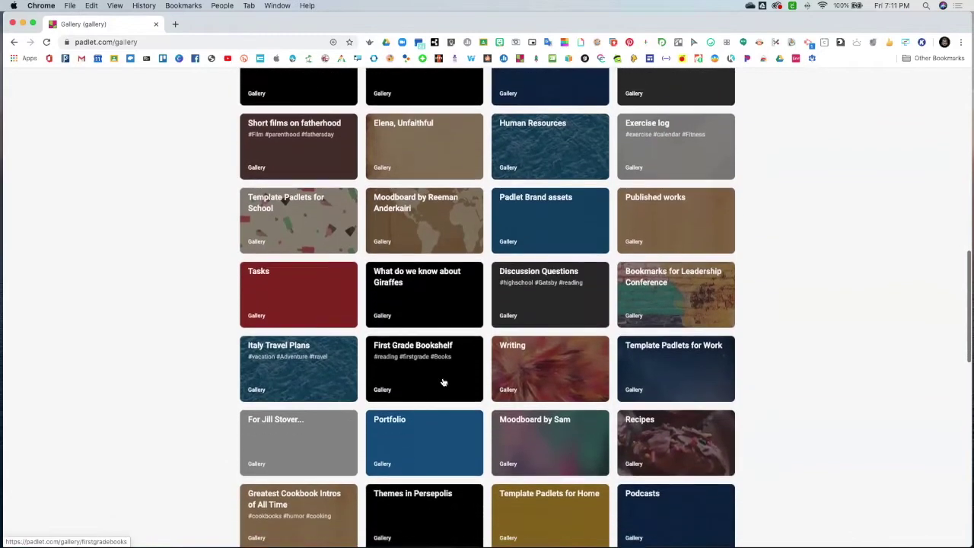
pyautogui.scroll(-3, 444, 383)
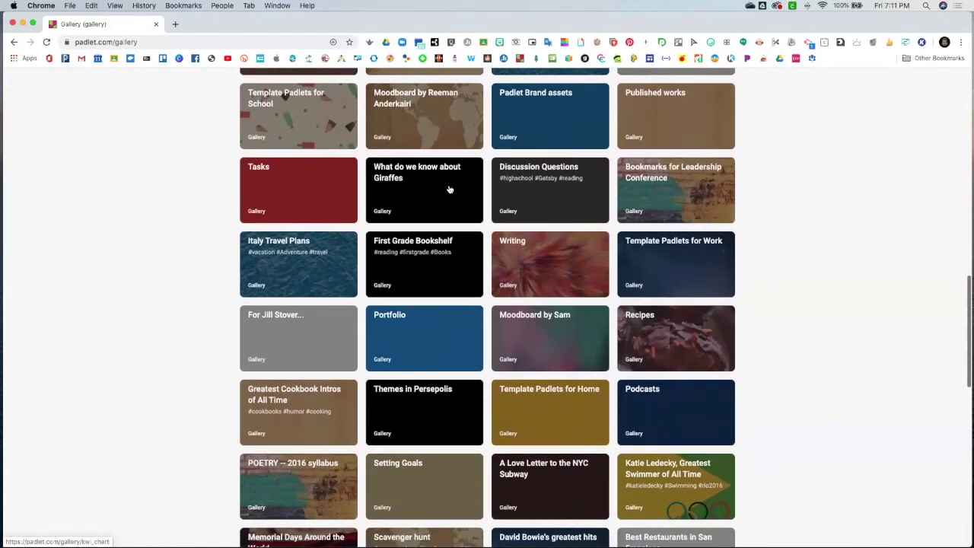
pyautogui.scroll(-2, 452, 314)
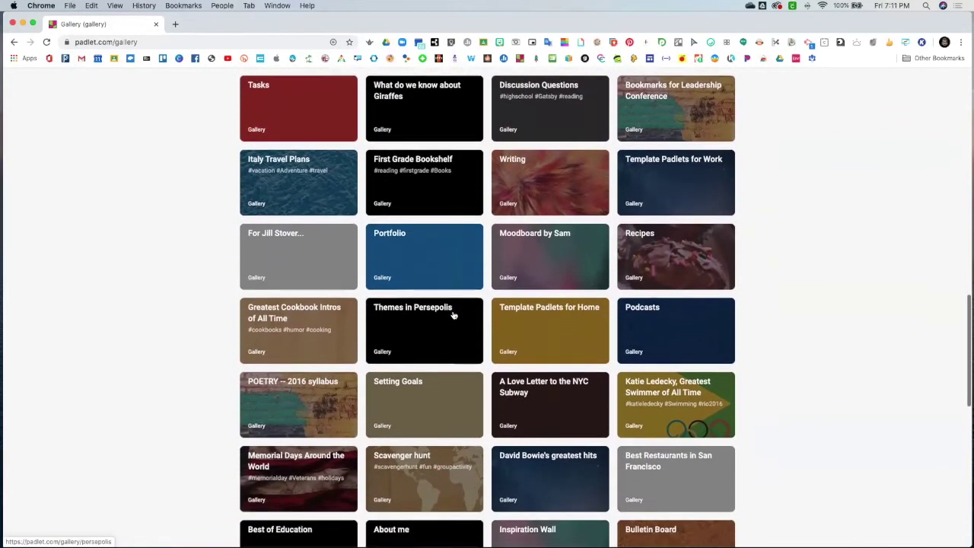
pyautogui.scroll(-4, 453, 315)
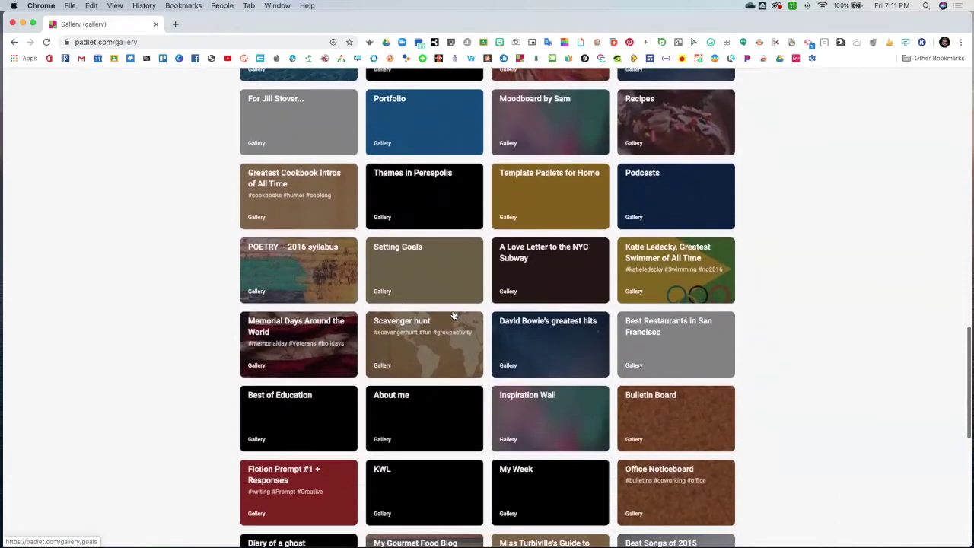
pyautogui.scroll(-2, 453, 314)
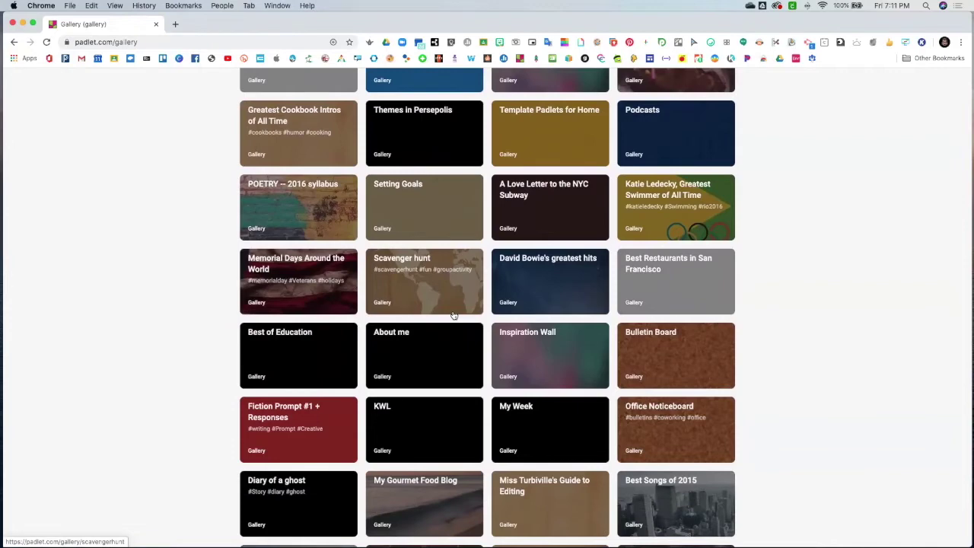
pyautogui.click(430, 283)
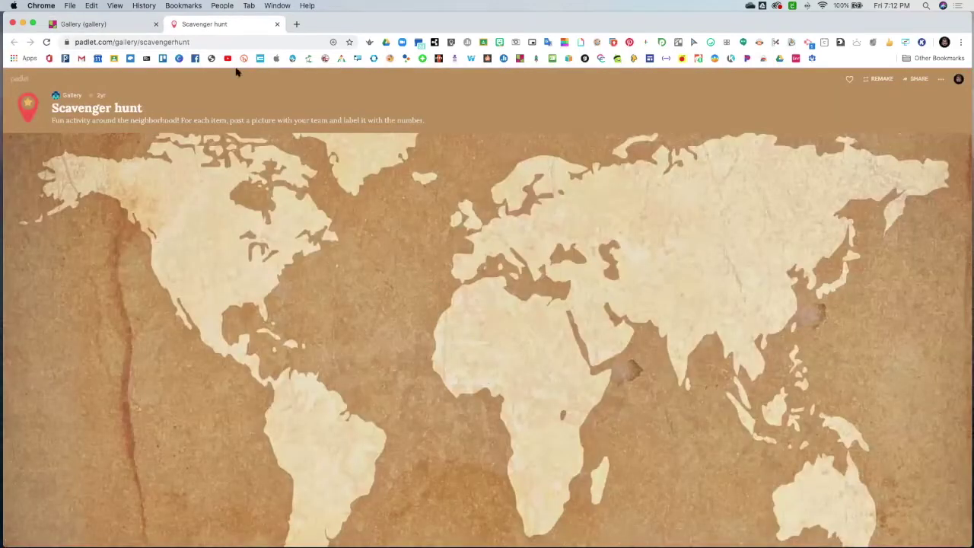
pyautogui.click(274, 25)
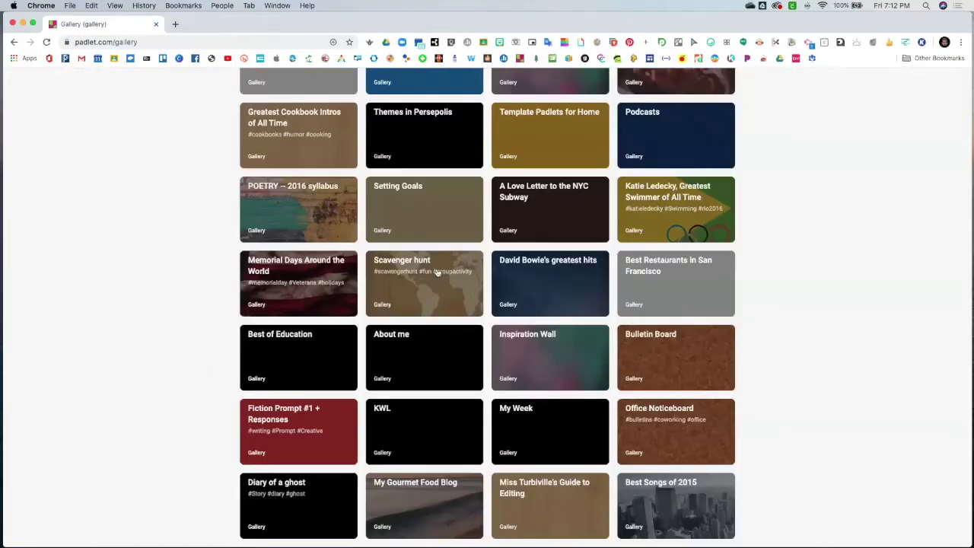
# Open the Group activity: Bridges example further down the Gallery
pyautogui.scroll(-8, 395, 307)
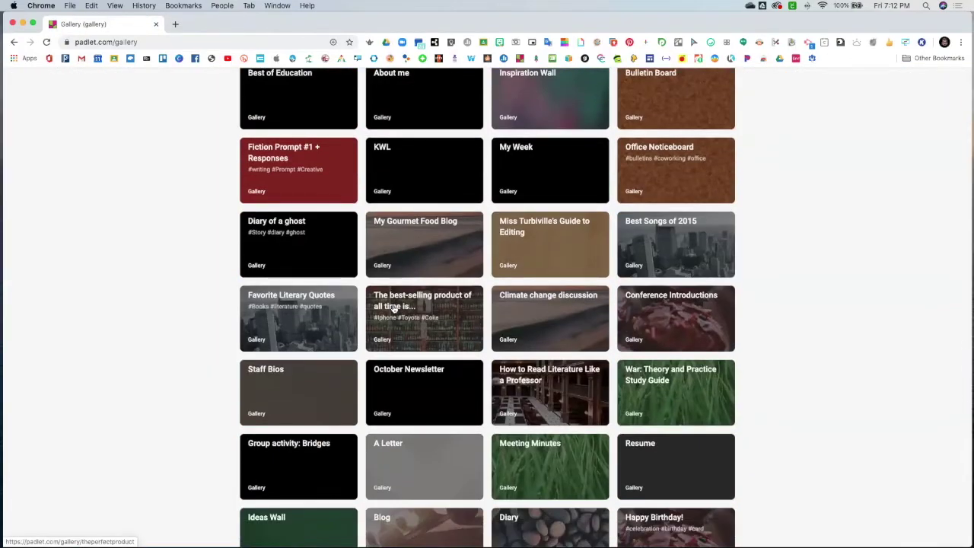
pyautogui.scroll(-4, 393, 308)
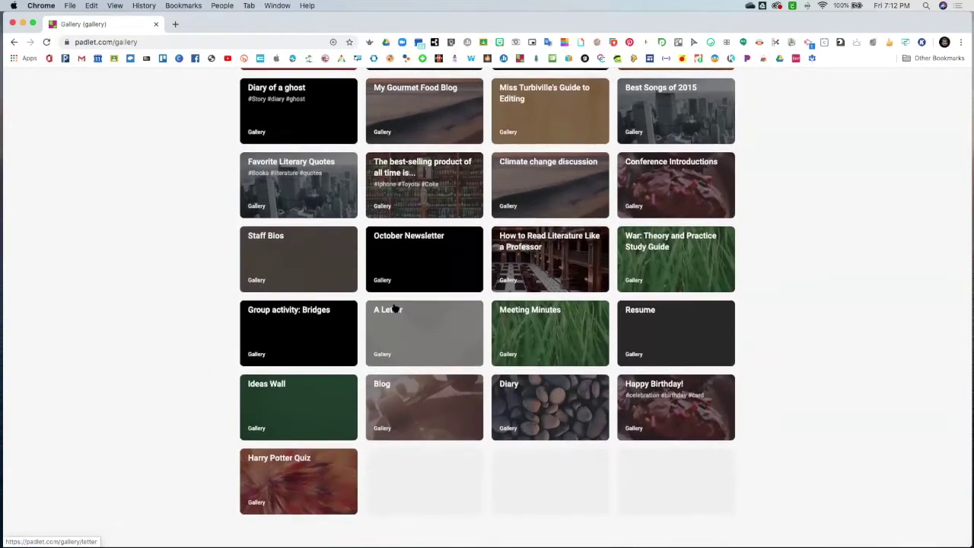
pyautogui.click(319, 338)
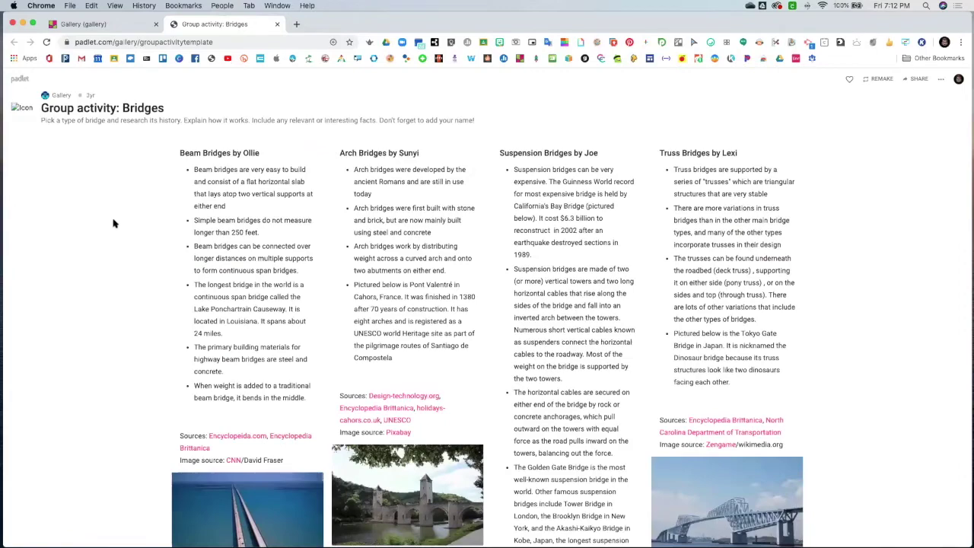
# Scroll through the Bridges padlet's beam, arch, suspension and truss posts, then close it
pyautogui.scroll(-5, 112, 223)
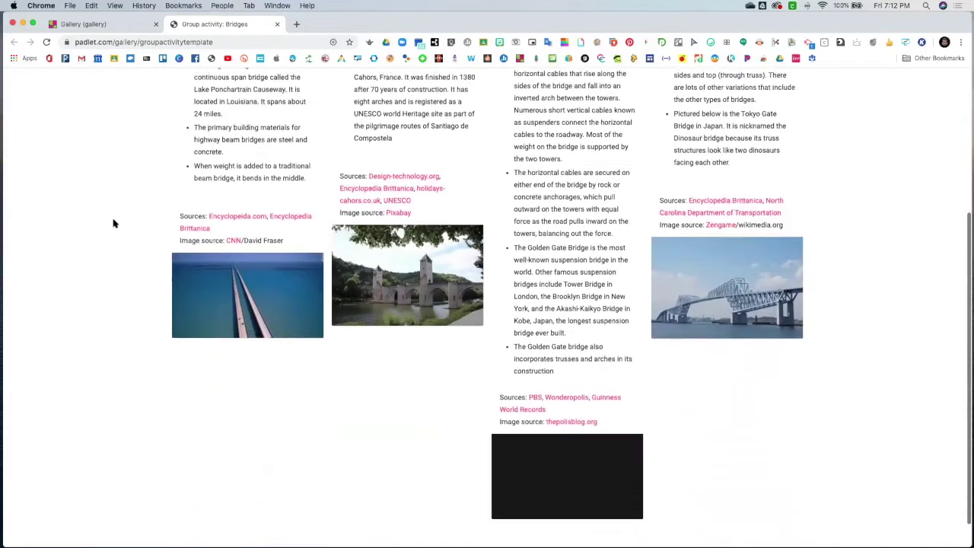
pyautogui.scroll(5, 118, 225)
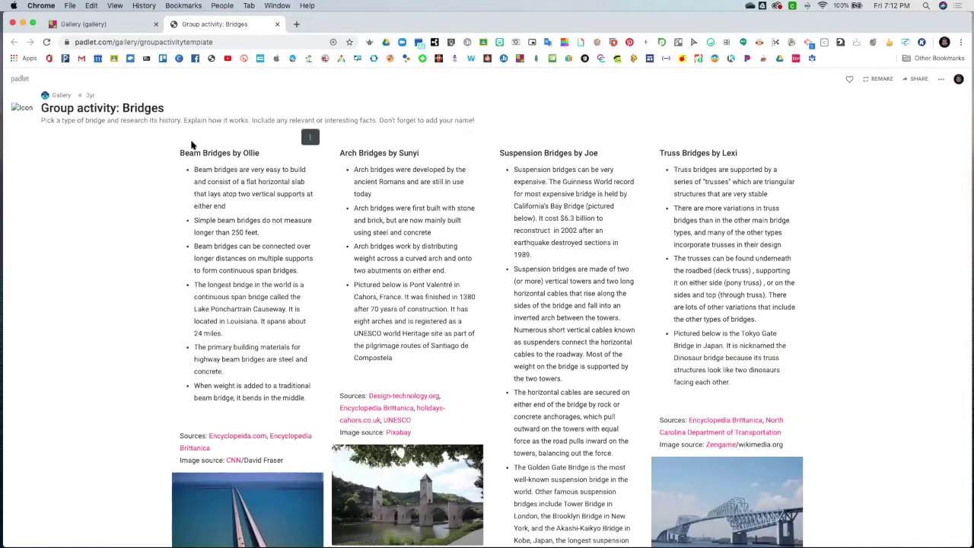
pyautogui.scroll(-1, 220, 200)
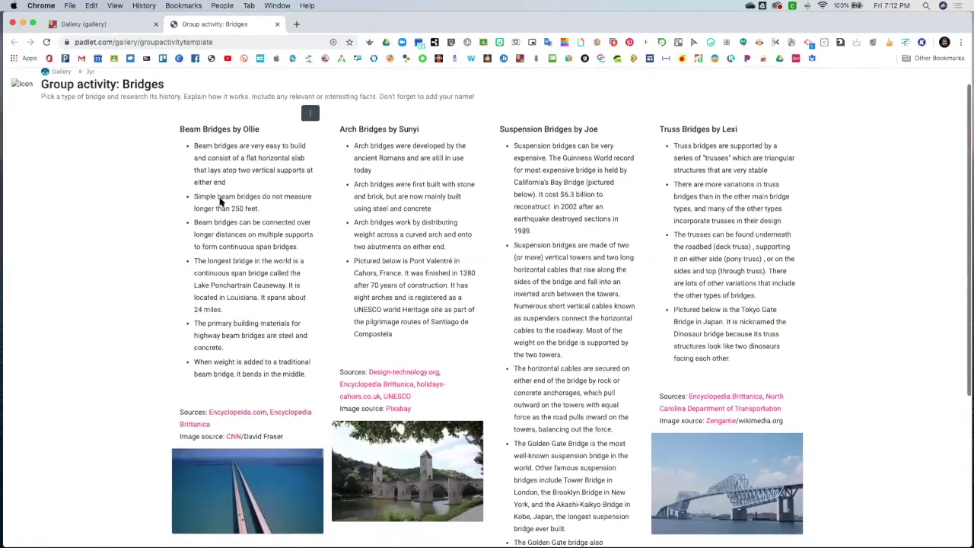
pyautogui.scroll(-1, 225, 205)
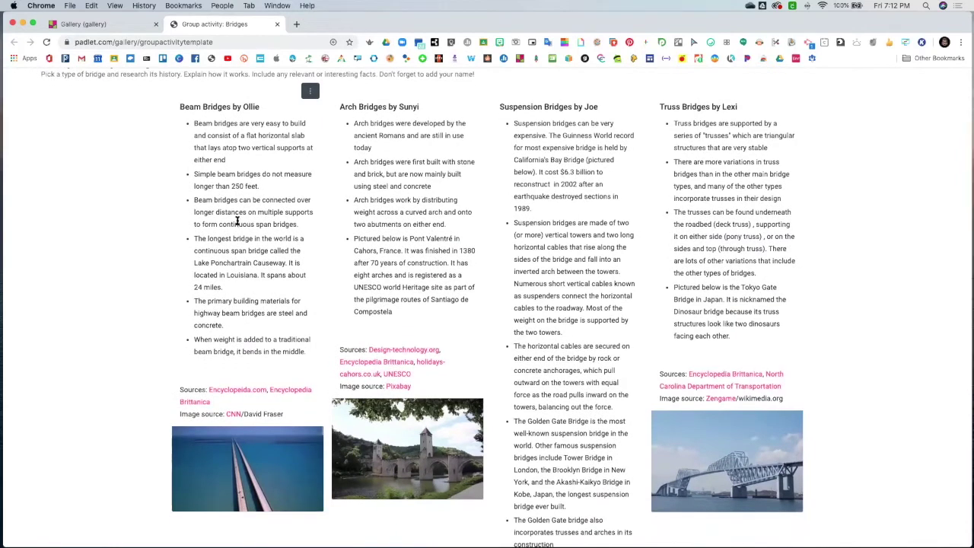
pyautogui.scroll(2, 237, 221)
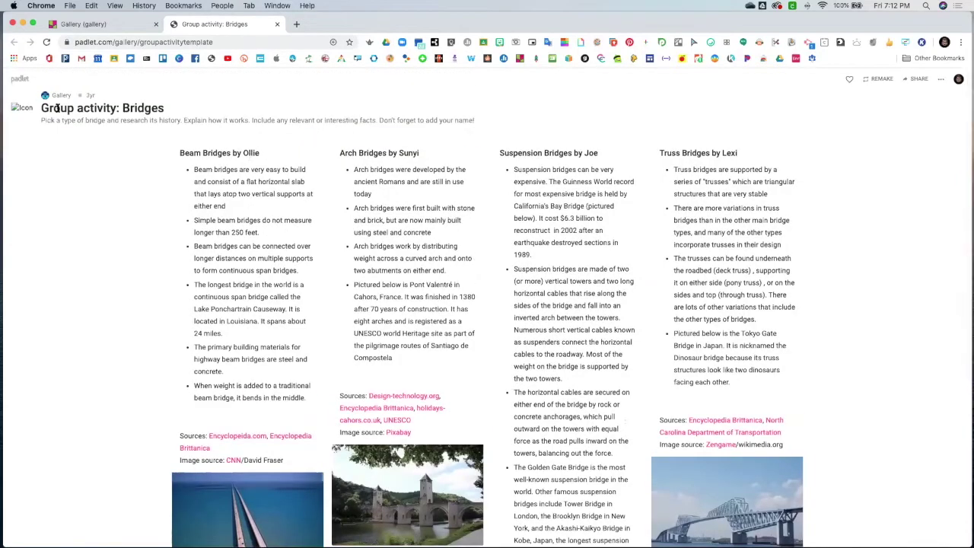
pyautogui.click(277, 24)
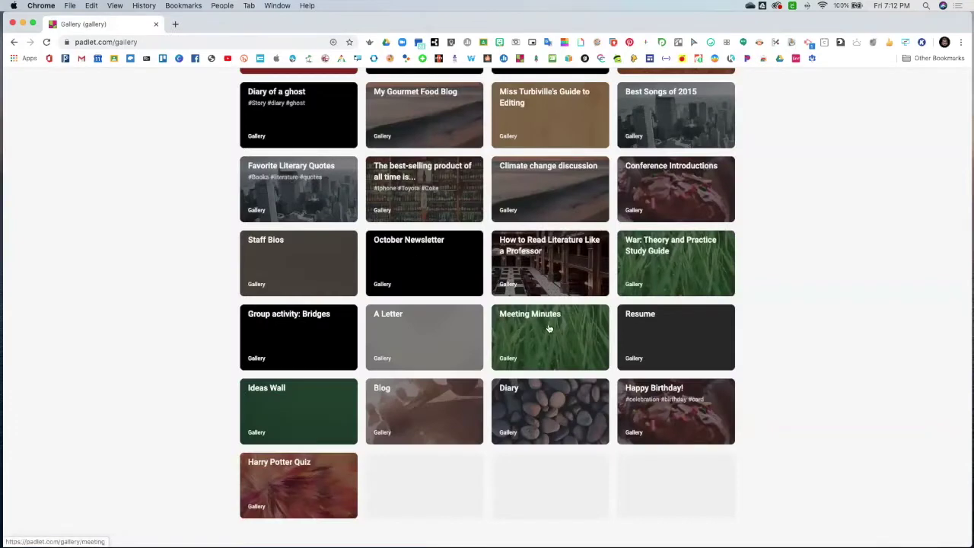
# Preview the Portfolio example with its Project columns, close it, and scroll up the Gallery
pyautogui.scroll(6, 402, 293)
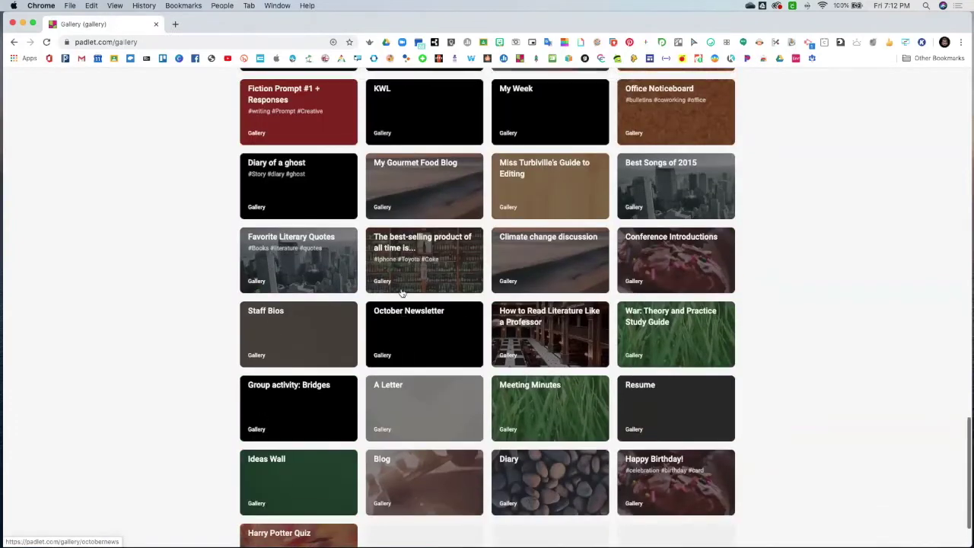
pyautogui.scroll(3, 402, 293)
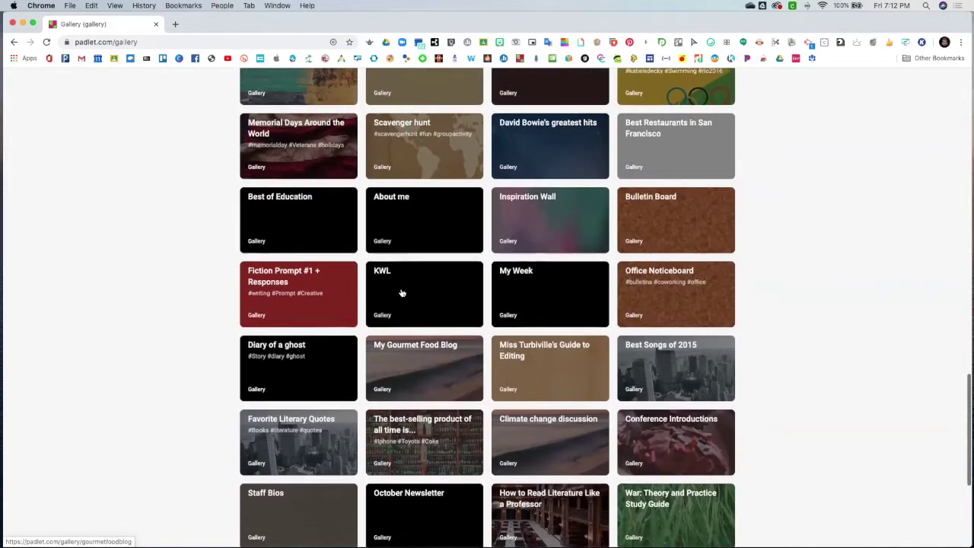
pyautogui.scroll(6, 402, 293)
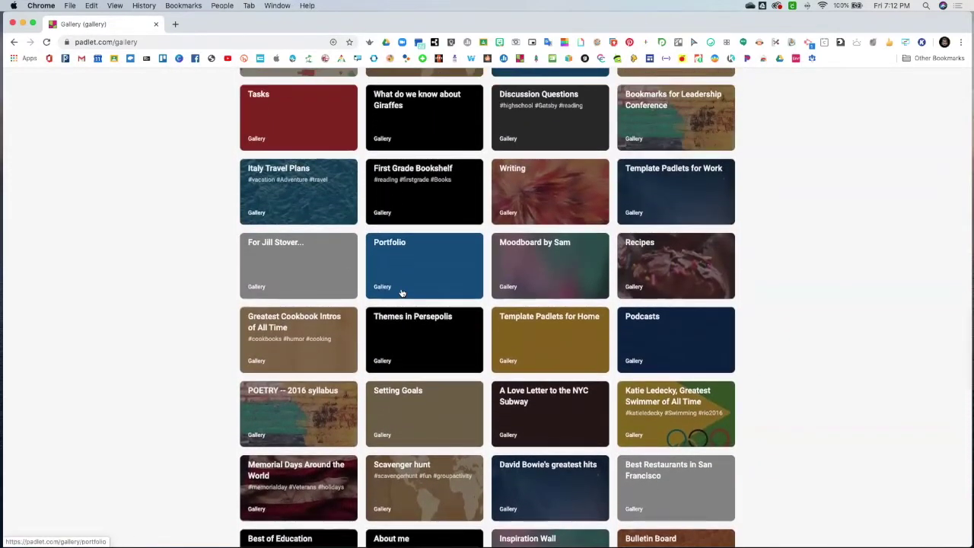
pyautogui.scroll(1, 402, 293)
pyautogui.scroll(2, 319, 340)
pyautogui.scroll(1, 319, 340)
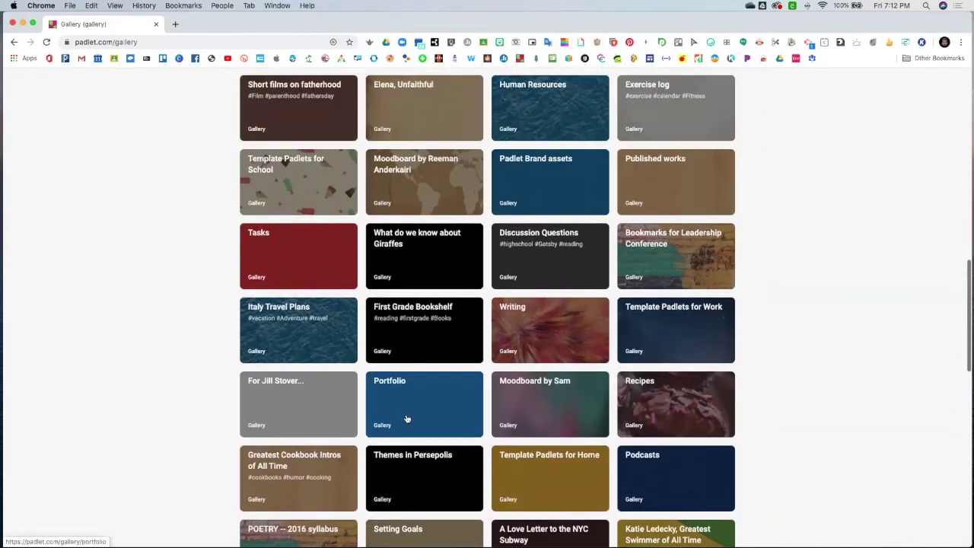
pyautogui.click(407, 418)
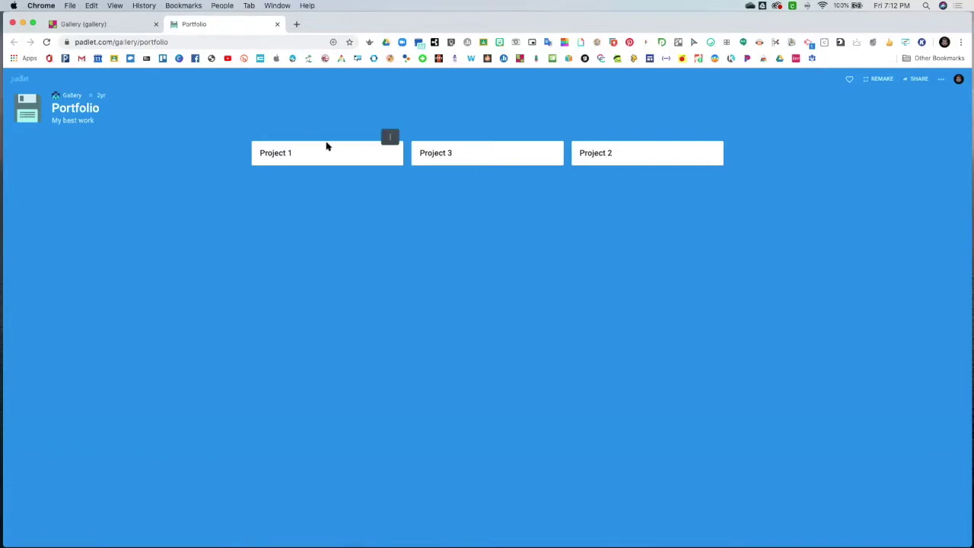
pyautogui.click(277, 23)
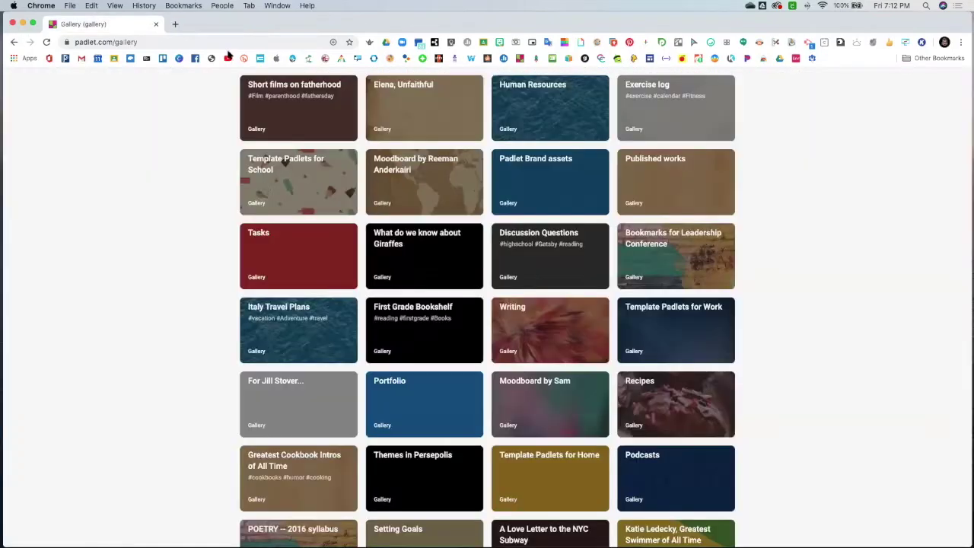
pyautogui.scroll(10, 341, 223)
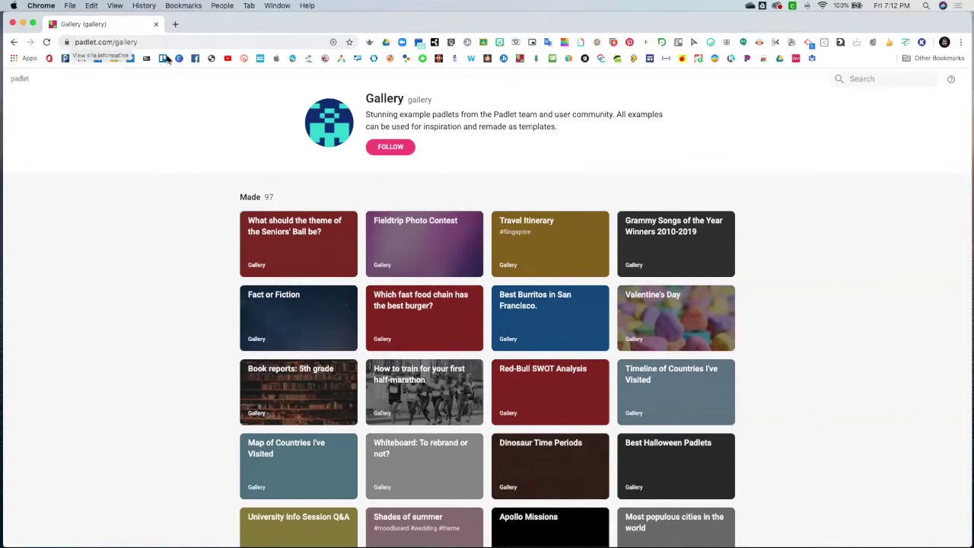
# Back on the dashboard, dismiss Join a Padlet and open the liked Picture Books board
pyautogui.click(13, 42)
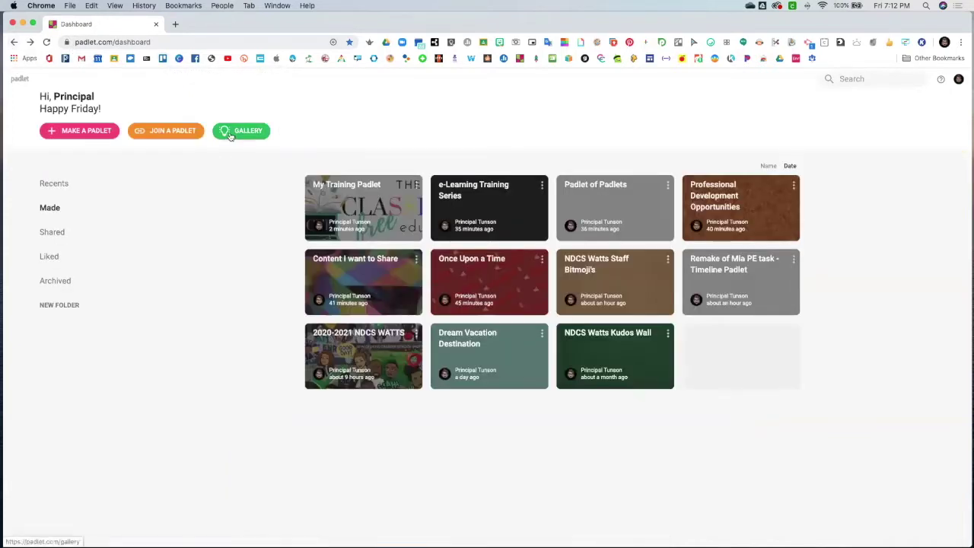
pyautogui.click(158, 133)
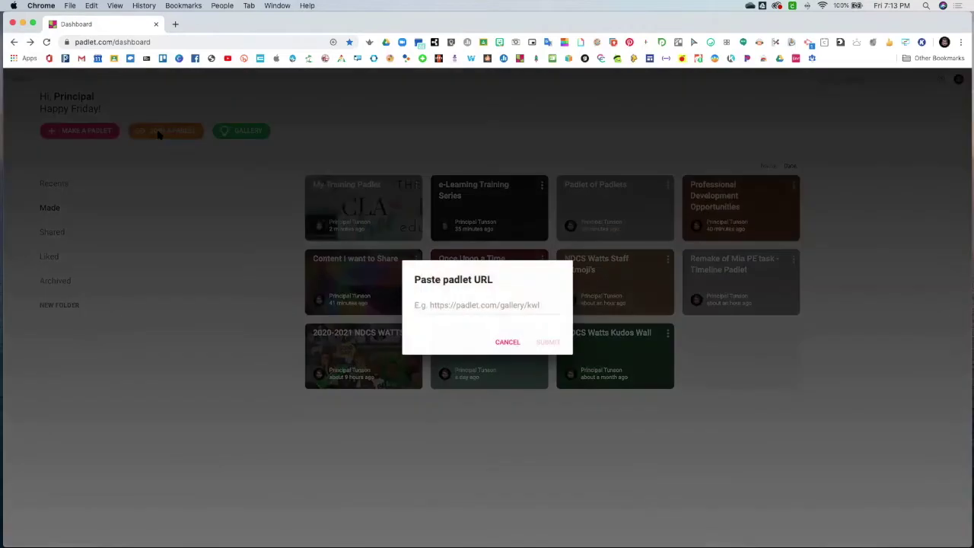
pyautogui.click(507, 343)
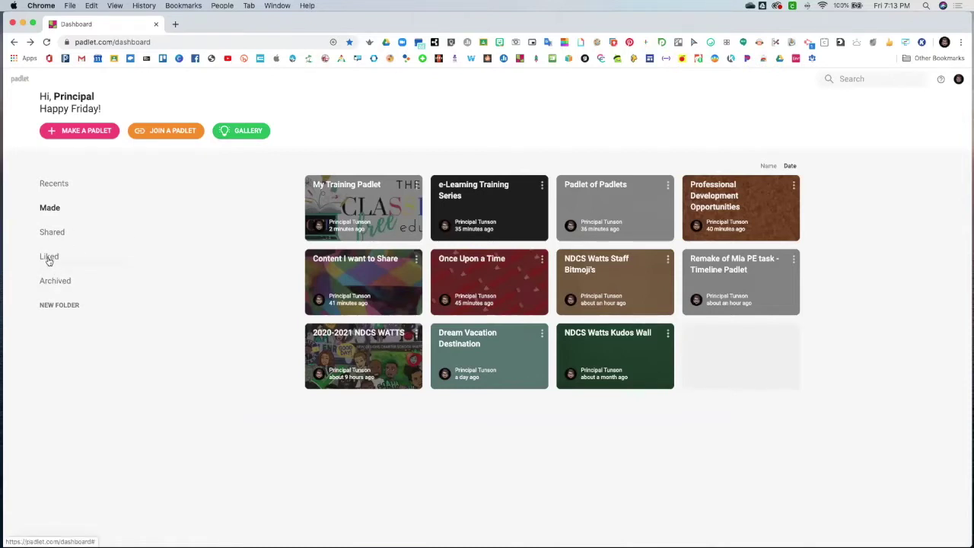
pyautogui.click(49, 258)
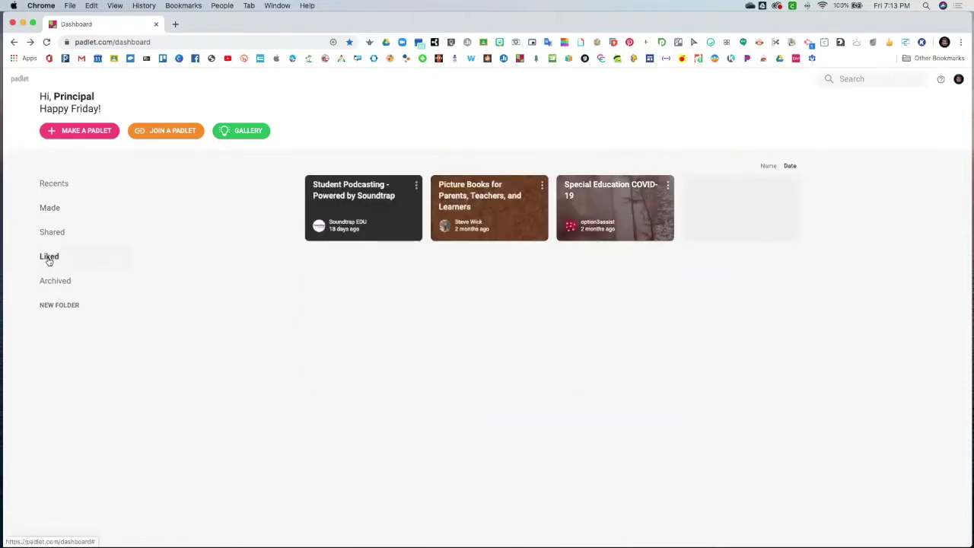
pyautogui.click(512, 216)
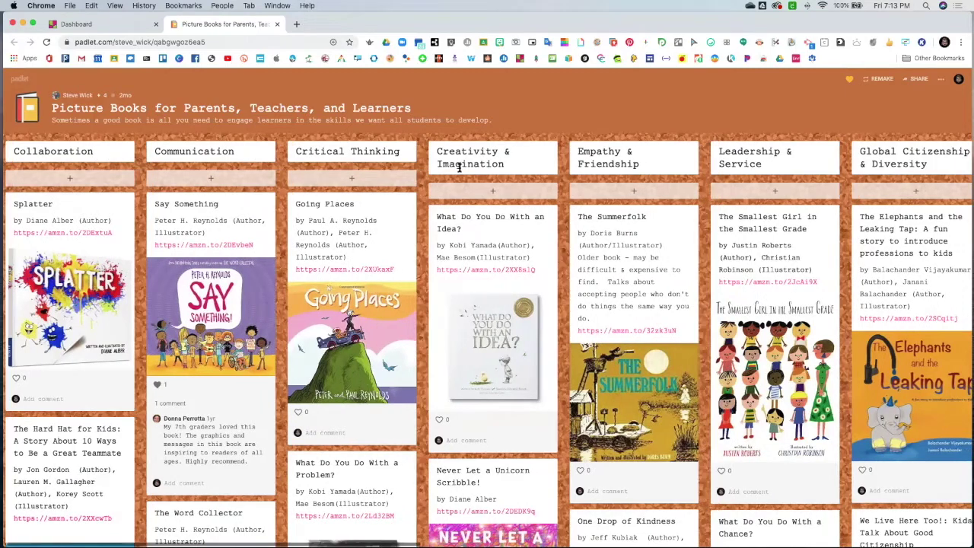
# Scroll across and down the Picture Books board's skill columns and book posts
pyautogui.hscroll(5, 720, 176)
pyautogui.hscroll(5, 716, 177)
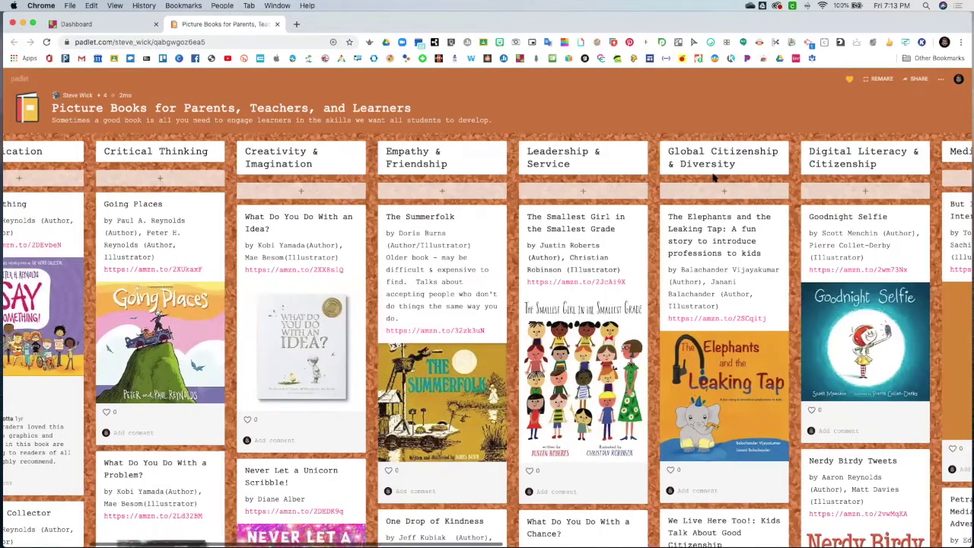
pyautogui.hscroll(-10, 711, 177)
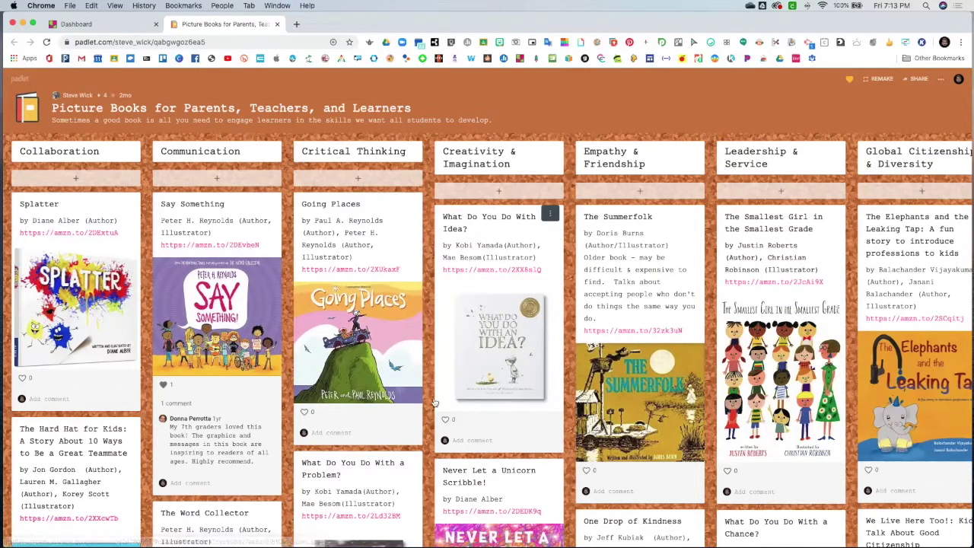
pyautogui.scroll(-10, 230, 335)
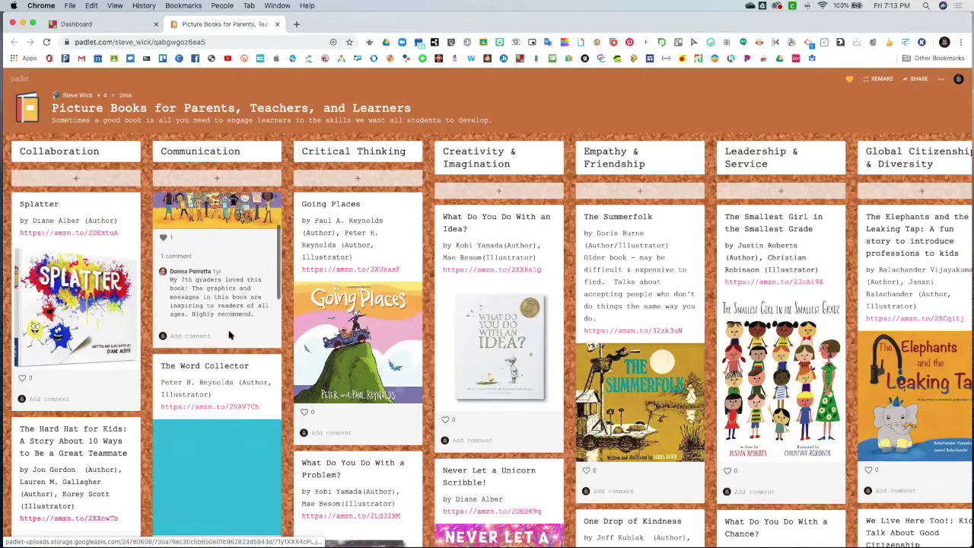
pyautogui.scroll(8, 231, 335)
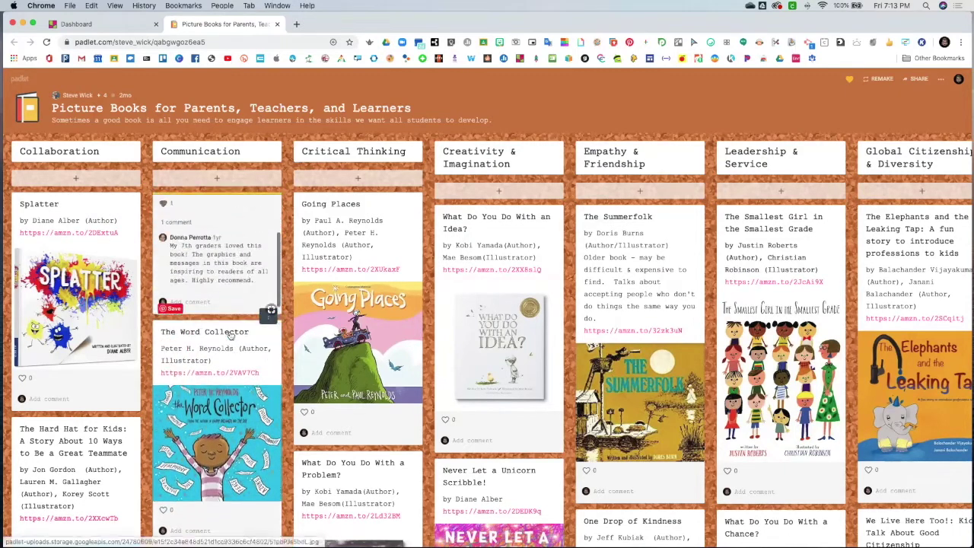
pyautogui.scroll(-5, 373, 352)
pyautogui.scroll(-10, 373, 353)
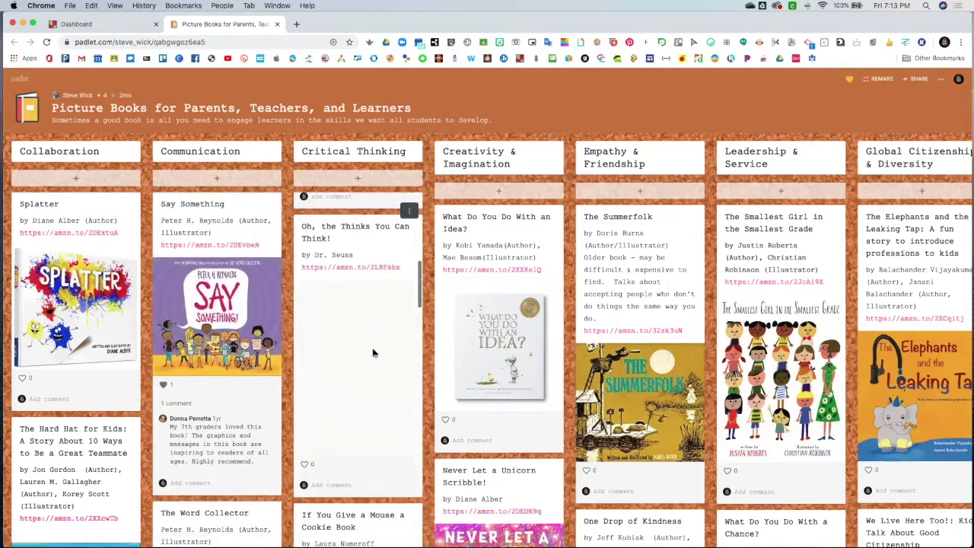
pyautogui.scroll(8, 374, 354)
pyautogui.scroll(4, 374, 354)
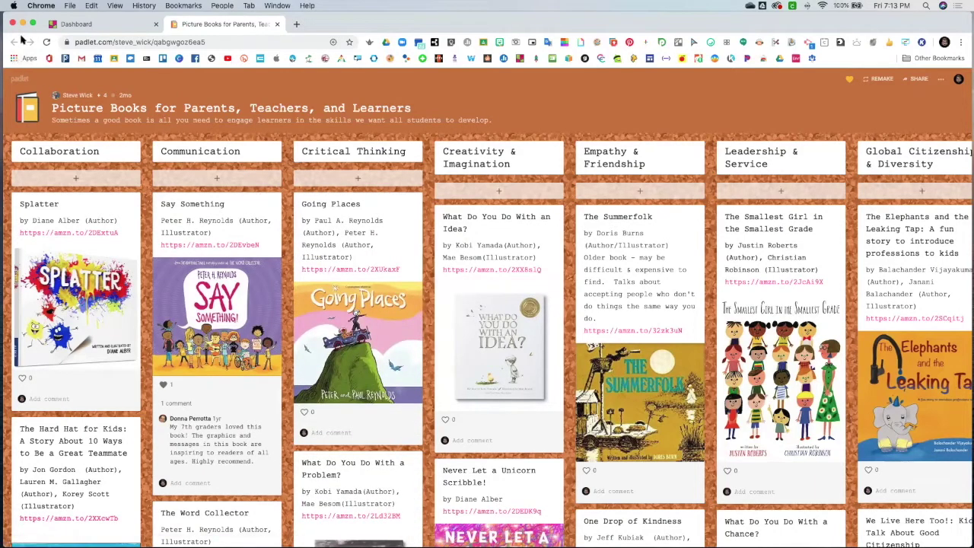
# Close the Picture Books board and open My Training Padlet from the Made list
pyautogui.click(277, 24)
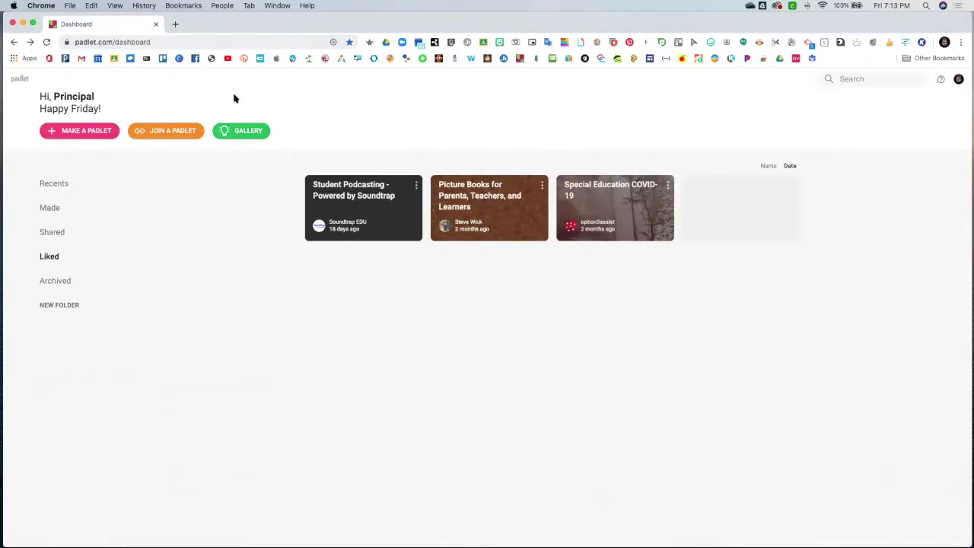
pyautogui.click(53, 208)
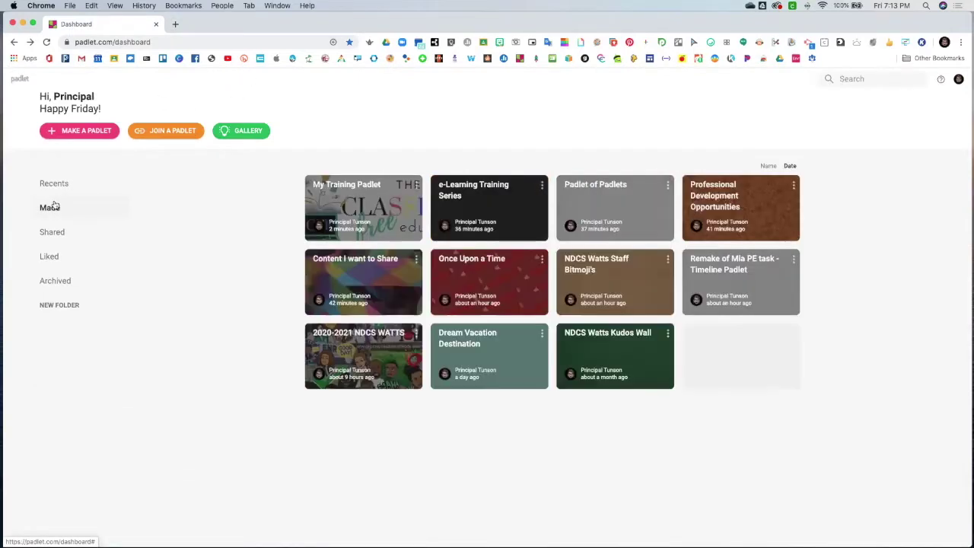
pyautogui.click(369, 207)
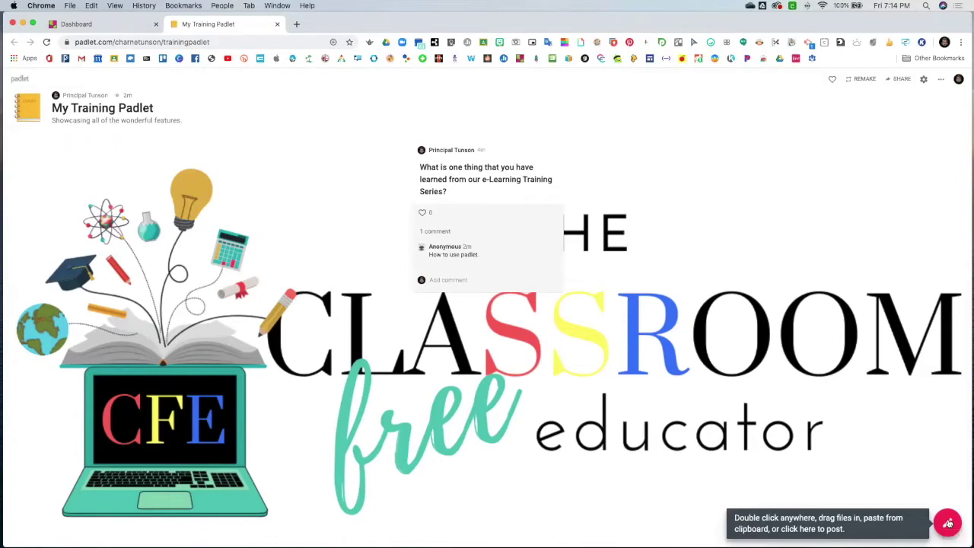
# Publish a post titled '2 x 2 + 2 - 2='
pyautogui.click(948, 524)
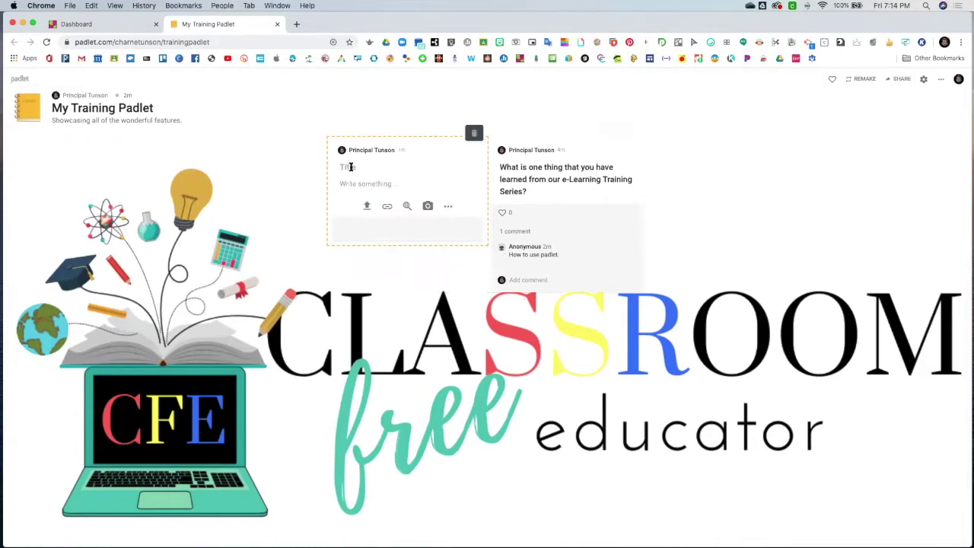
pyautogui.write('2 x 2')
pyautogui.click(268, 167)
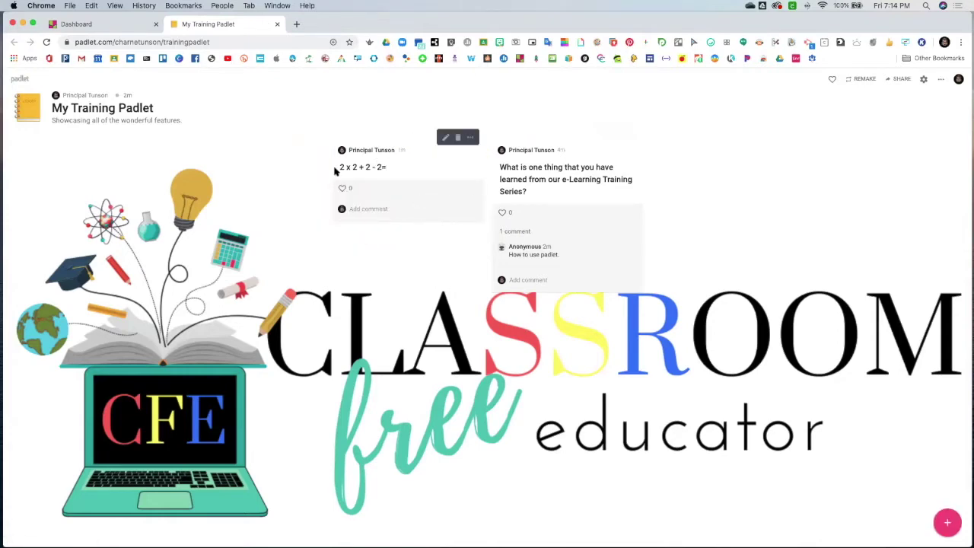
# Publish a second post titled '56 + 56 - 6='
pyautogui.click(947, 522)
pyautogui.write('56')
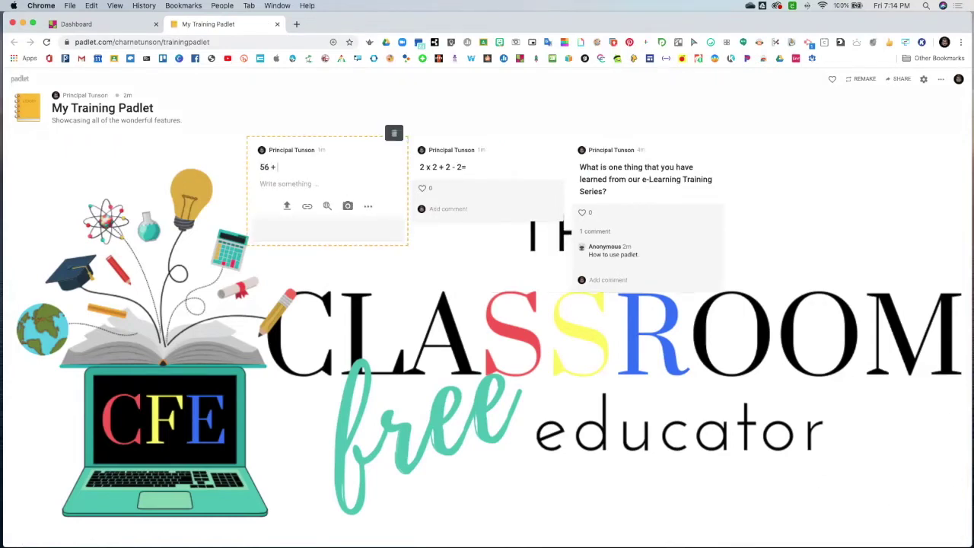
pyautogui.write(' + 56 - 6')
pyautogui.click(420, 309)
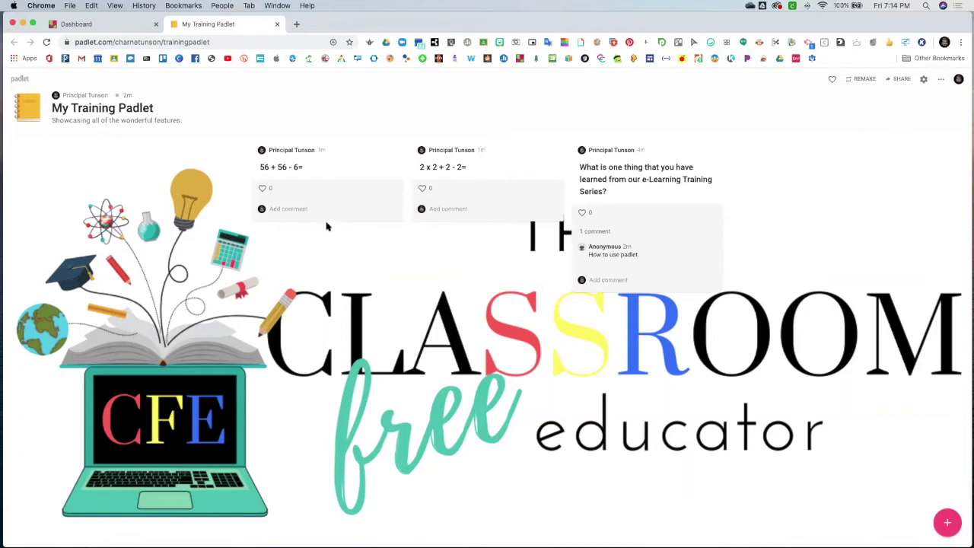
pyautogui.moveTo(290, 203)
# Post a short one-word reply as the first comment under the '56 + 56 - 6=' question
pyautogui.click(290, 209)
pyautogui.write('Tunson =')
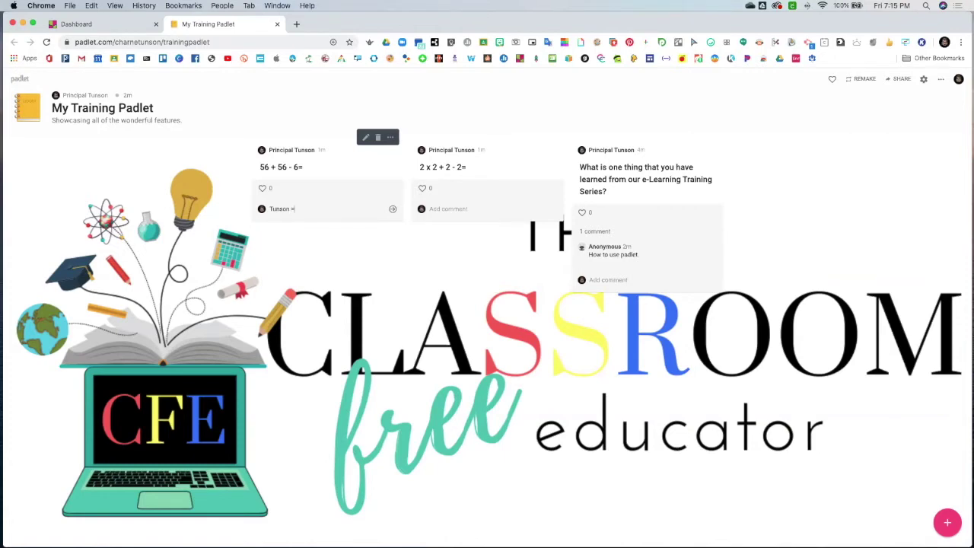
pyautogui.click(332, 219)
pyautogui.click(392, 209)
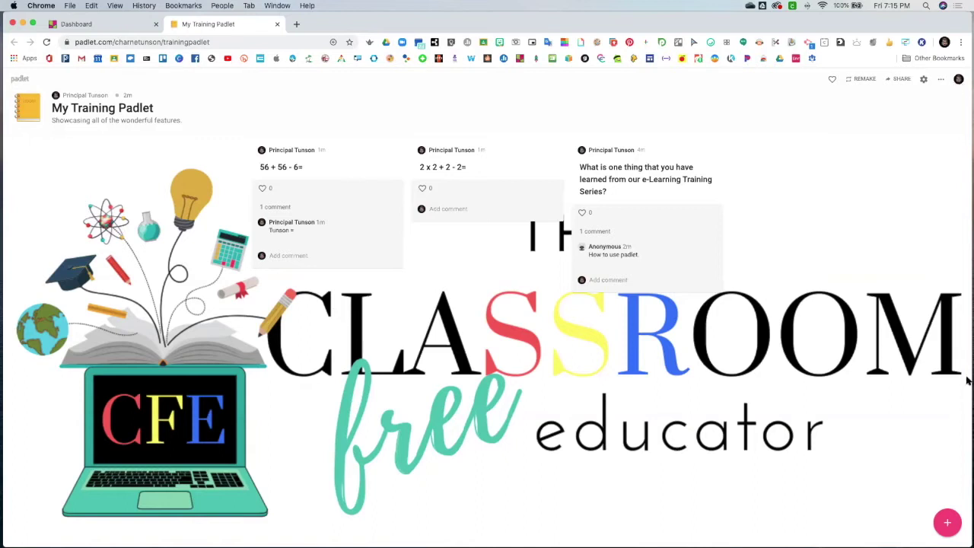
# Start a new blank post and choose a hand drawing as its attachment
pyautogui.click(947, 523)
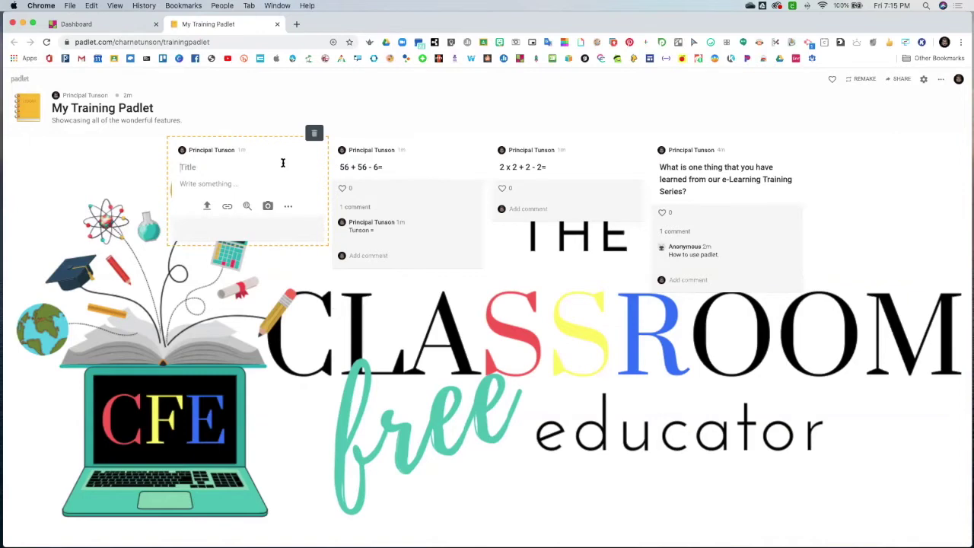
pyautogui.write('5')
pyautogui.press('BackSpace')
pyautogui.click(289, 206)
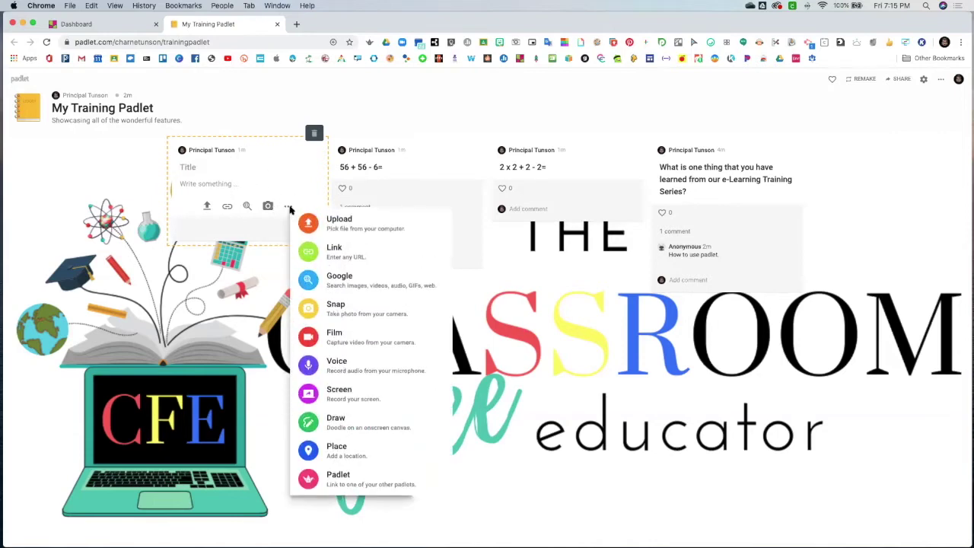
pyautogui.click(365, 431)
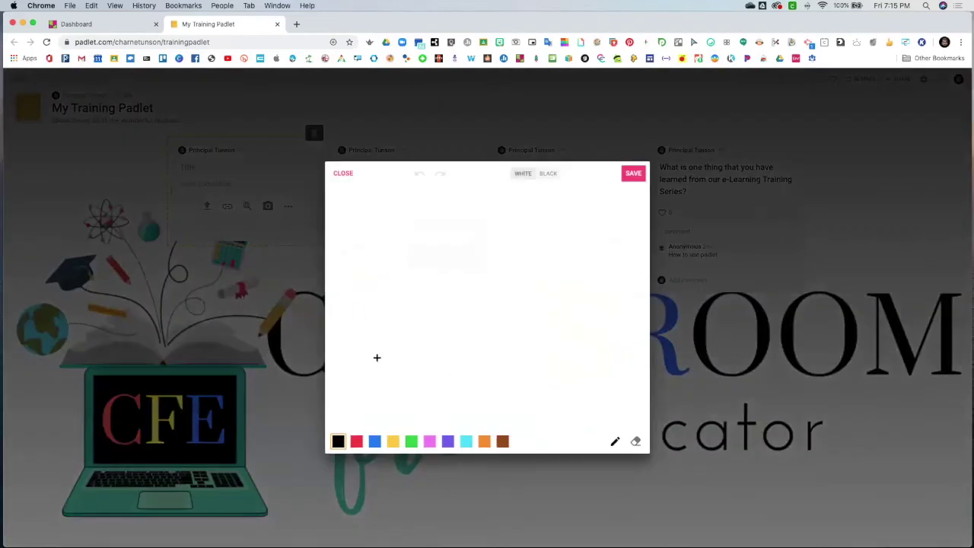
# Handwrite 56 + 56 = 112, then 112 - 6 = 106, and save the drawing
pyautogui.moveTo(374, 212)
pyautogui.mouseDown()
pyautogui.moveTo(351, 212)
pyautogui.moveTo(354, 231)
pyautogui.moveTo(386, 232)
pyautogui.moveTo(345, 253)
pyautogui.moveTo(343, 268)
pyautogui.moveTo(378, 263)
pyautogui.moveTo(440, 286)
pyautogui.moveTo(380, 310)
pyautogui.moveTo(402, 314)
pyautogui.mouseUp()
pyautogui.moveTo(365, 193); pyautogui.dragTo(366, 203)
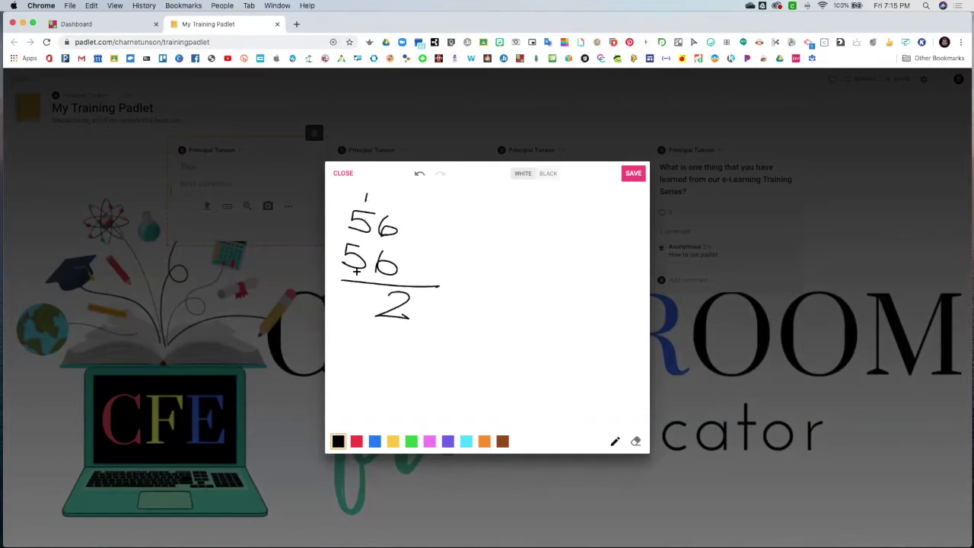
pyautogui.moveTo(344, 288)
pyautogui.mouseDown()
pyautogui.moveTo(344, 318)
pyautogui.moveTo(364, 315)
pyautogui.mouseUp()
pyautogui.moveTo(350, 351)
pyautogui.mouseDown()
pyautogui.moveTo(386, 347)
pyautogui.moveTo(383, 360)
pyautogui.moveTo(454, 374)
pyautogui.mouseUp()
pyautogui.moveTo(362, 385)
pyautogui.mouseDown()
pyautogui.moveTo(362, 406)
pyautogui.moveTo(378, 408)
pyautogui.moveTo(383, 387)
pyautogui.moveTo(419, 410)
pyautogui.moveTo(401, 403)
pyautogui.mouseUp()
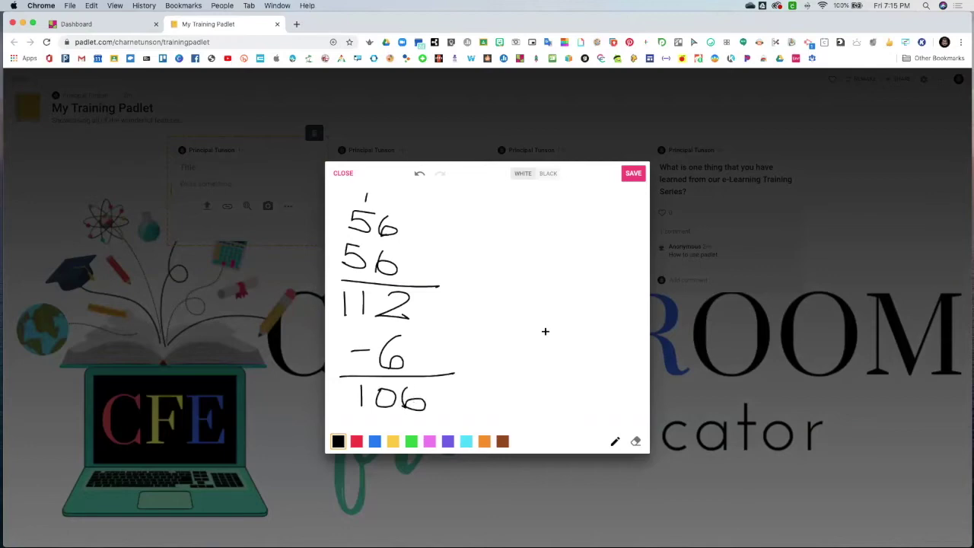
pyautogui.click(633, 174)
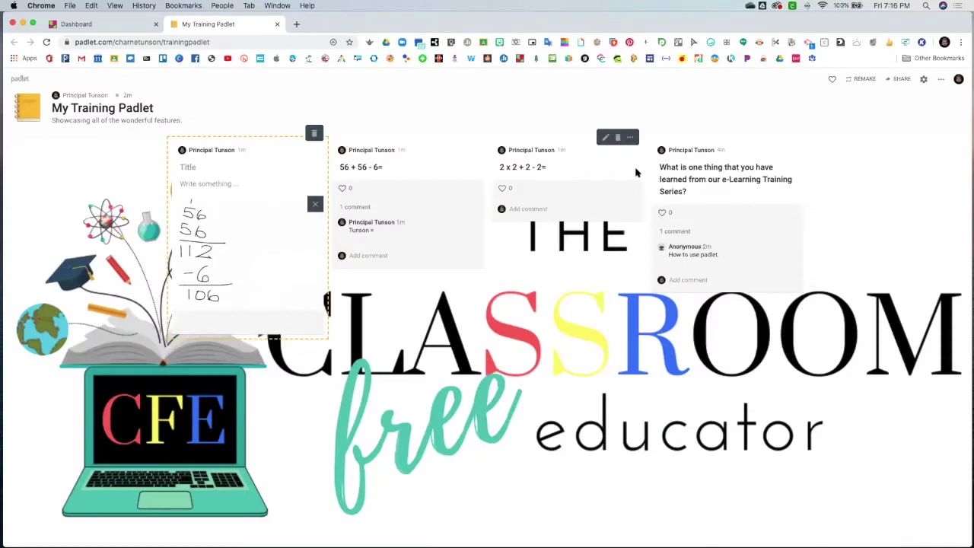
# Title the drawing post, add the body 'Answer = 56', publish it, and start a new post
pyautogui.click(192, 168)
pyautogui.write('Tunson')
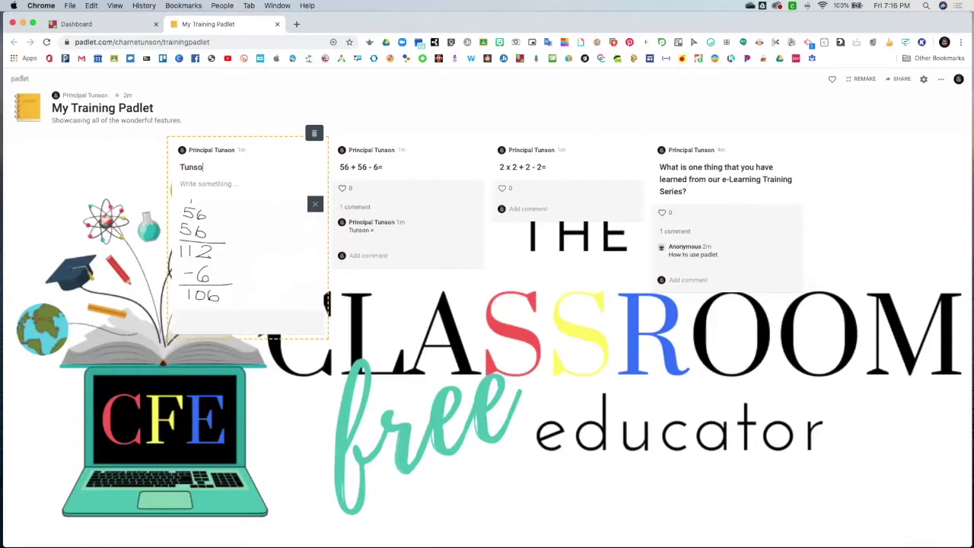
pyautogui.click(197, 183)
pyautogui.write('Answer = 56')
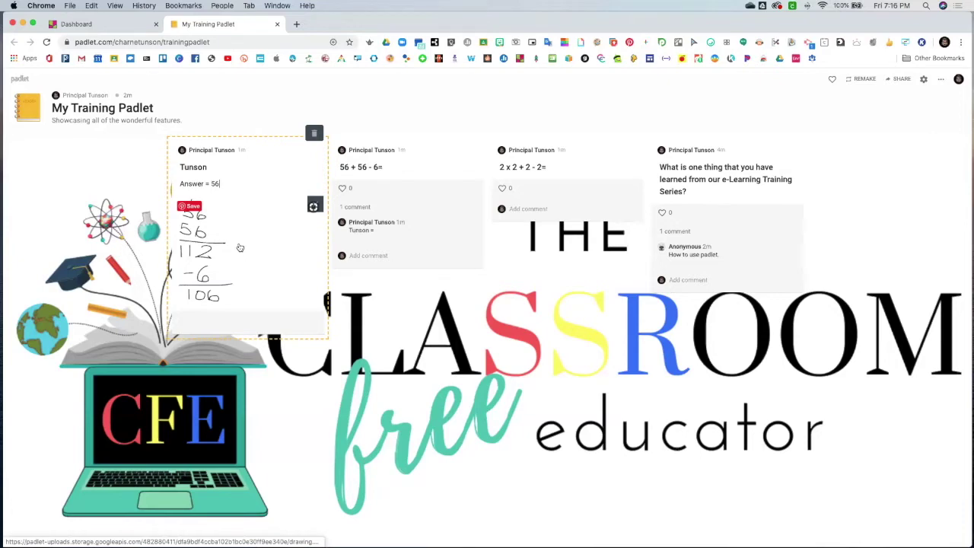
pyautogui.click(866, 459)
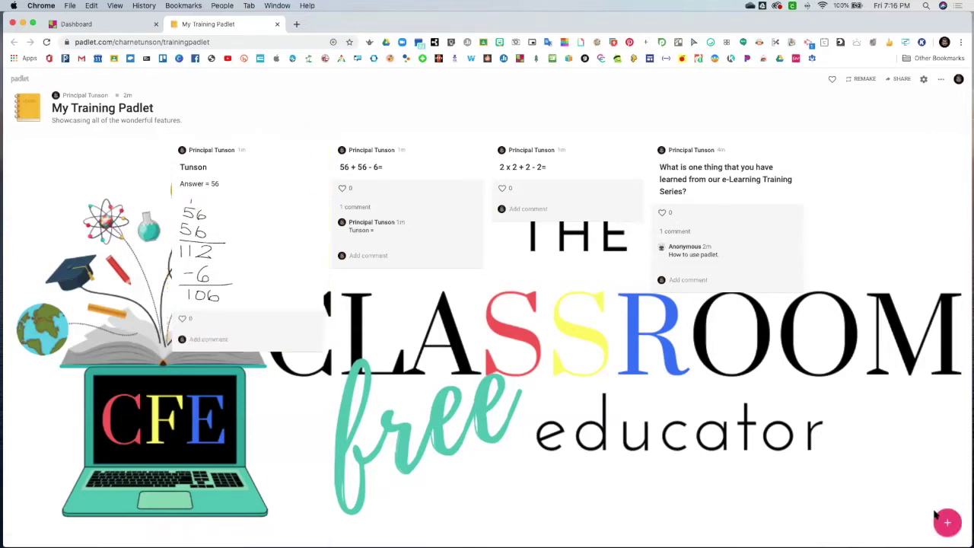
pyautogui.click(947, 522)
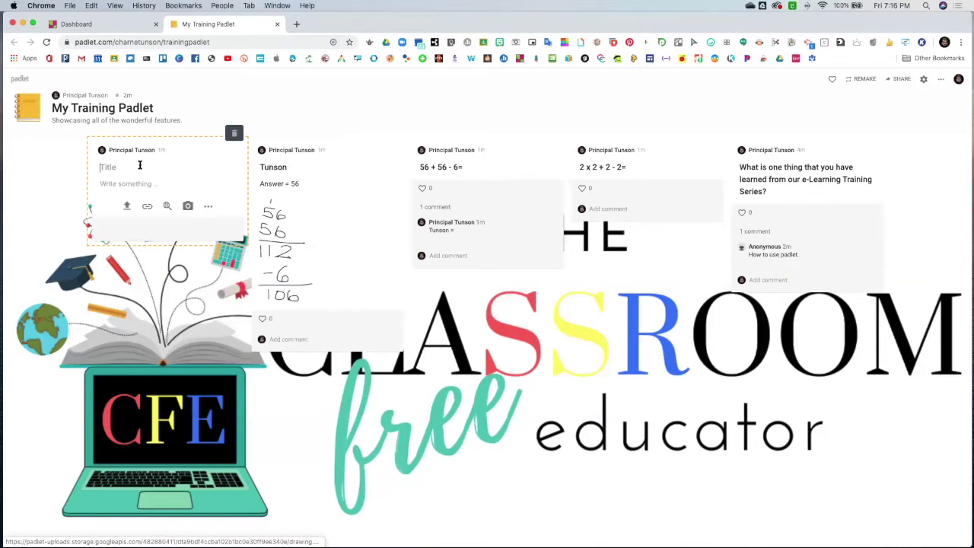
# Title the new post 'Translate the following. Bonus points if you make an audio recording.'
pyautogui.write('Translate the following')
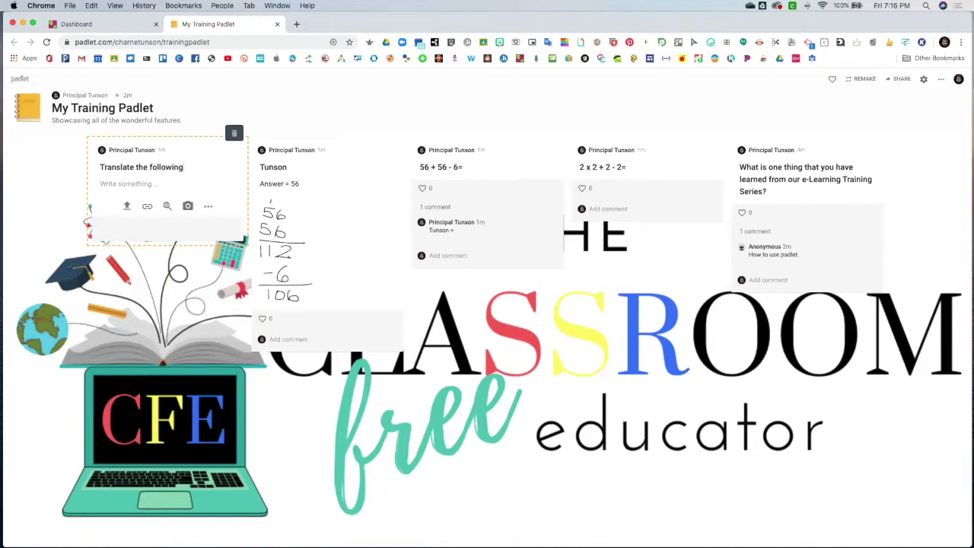
pyautogui.write('. Bonus points if you reco')
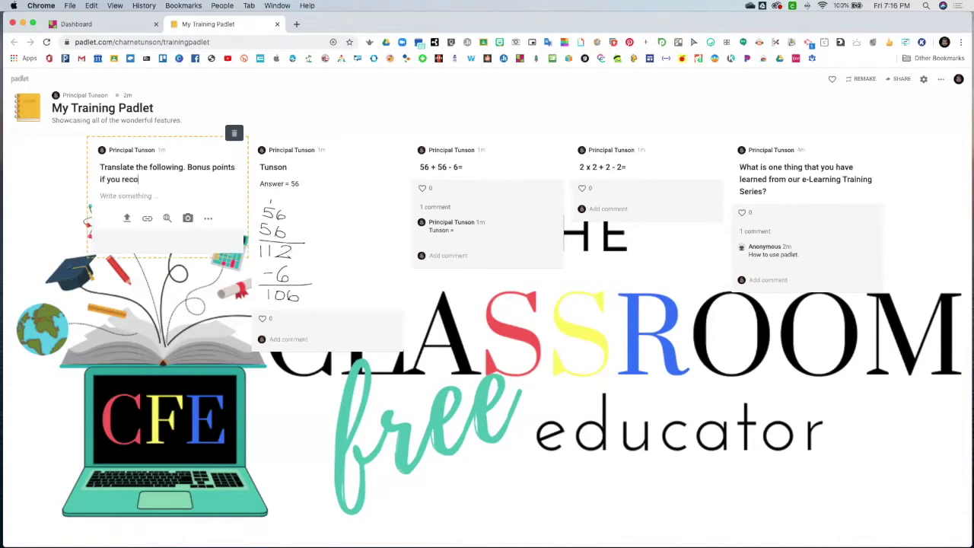
pyautogui.press('BackSpace')
pyautogui.press('BackSpace')
pyautogui.write('make an s')
pyautogui.write('udio recording')
# Add the body 'My dog's name is Jack.', publish the post, and start another
pyautogui.click(136, 196)
pyautogui.write("My dog's name is")
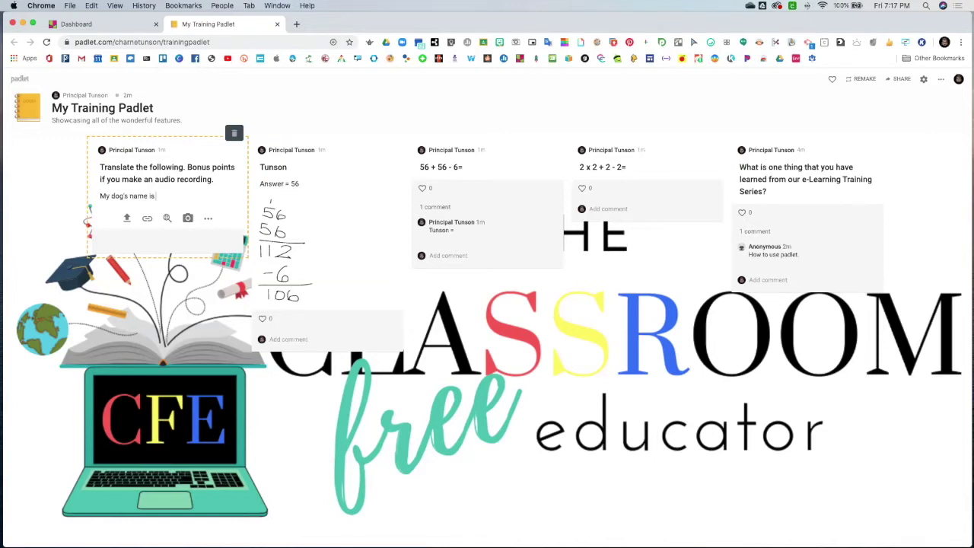
pyautogui.write('Jack')
pyautogui.click(212, 314)
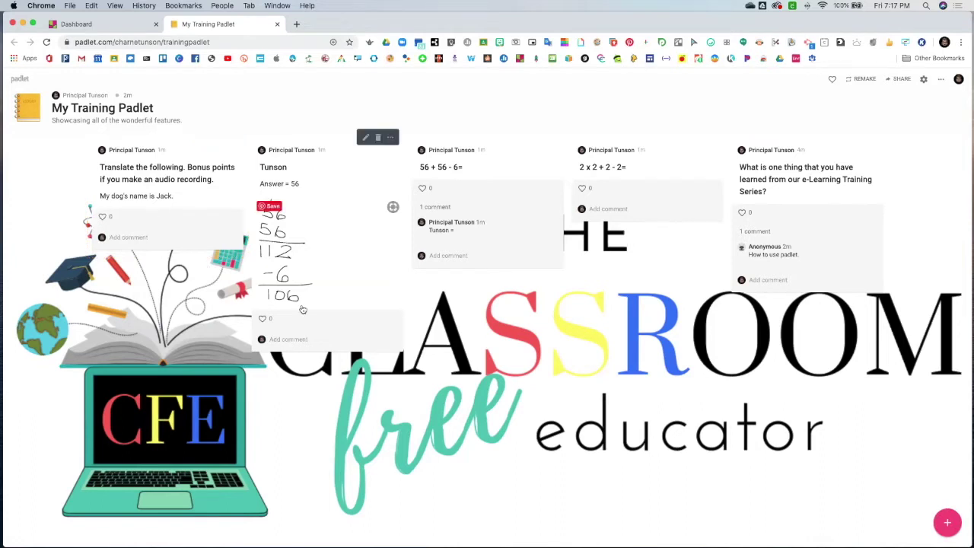
pyautogui.click(953, 525)
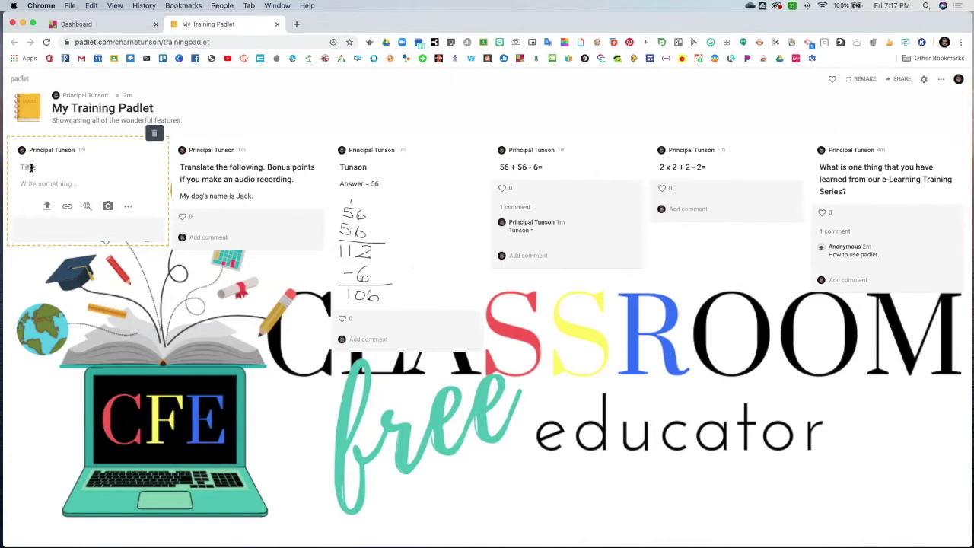
# Title the post 'Mi perro's nombre es Jack.' and add a voice attachment with microphone access allowed
pyautogui.write('M')
pyautogui.write("rro's nombre es Jack.")
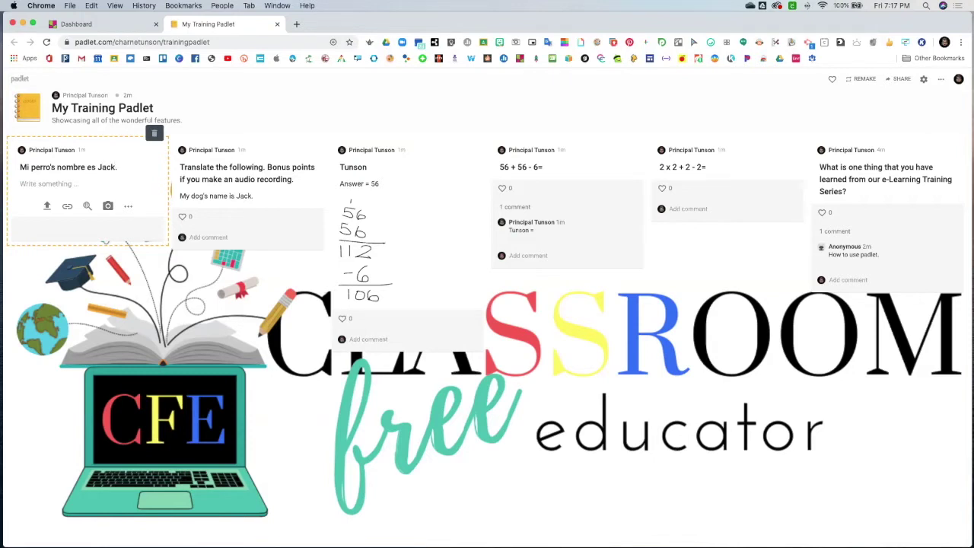
pyautogui.click(128, 206)
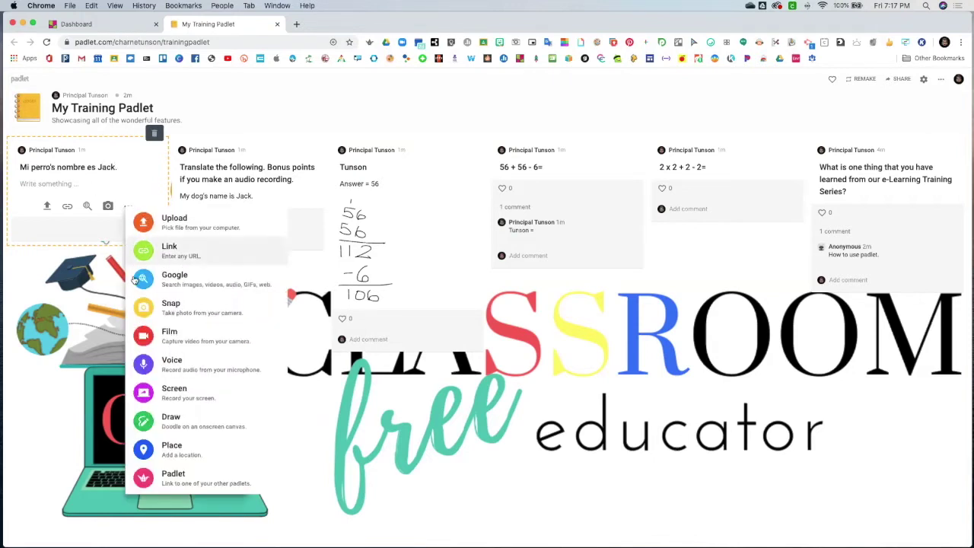
pyautogui.click(180, 369)
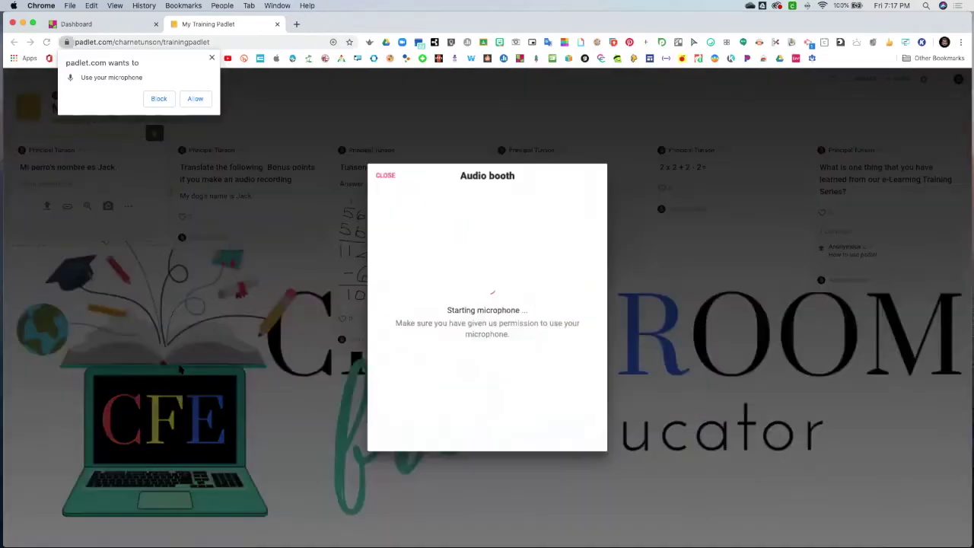
pyautogui.click(195, 98)
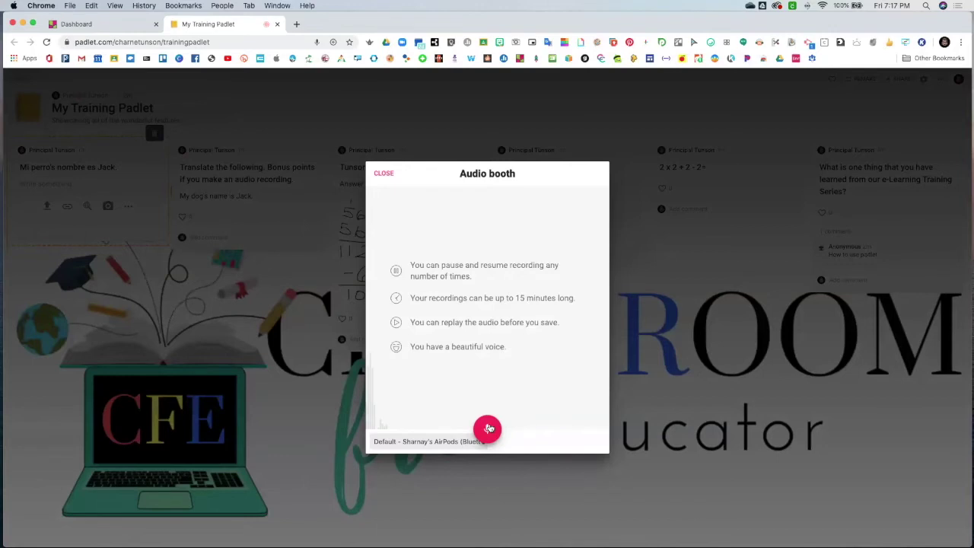
# Record a four-second voice clip, review and save it, publish the post, and start another
pyautogui.click(488, 430)
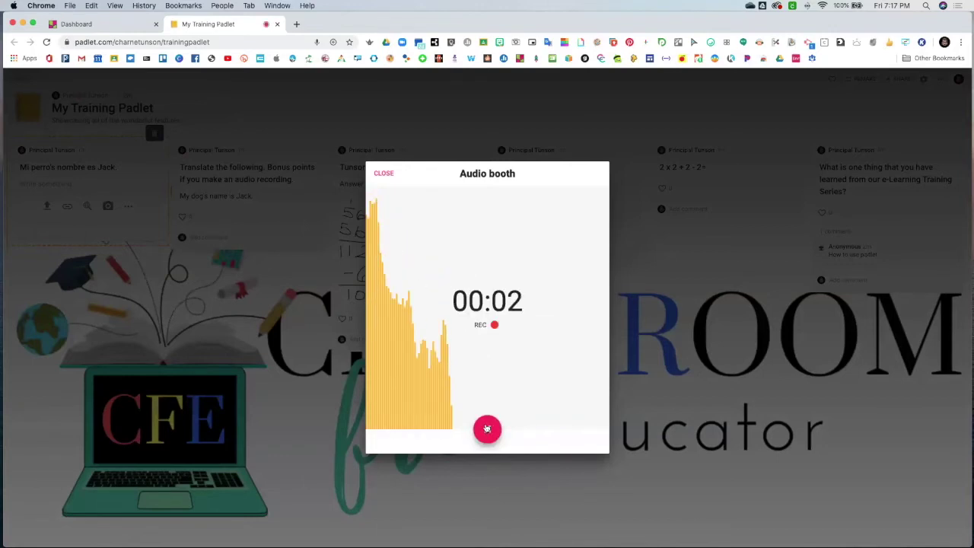
pyautogui.click(487, 430)
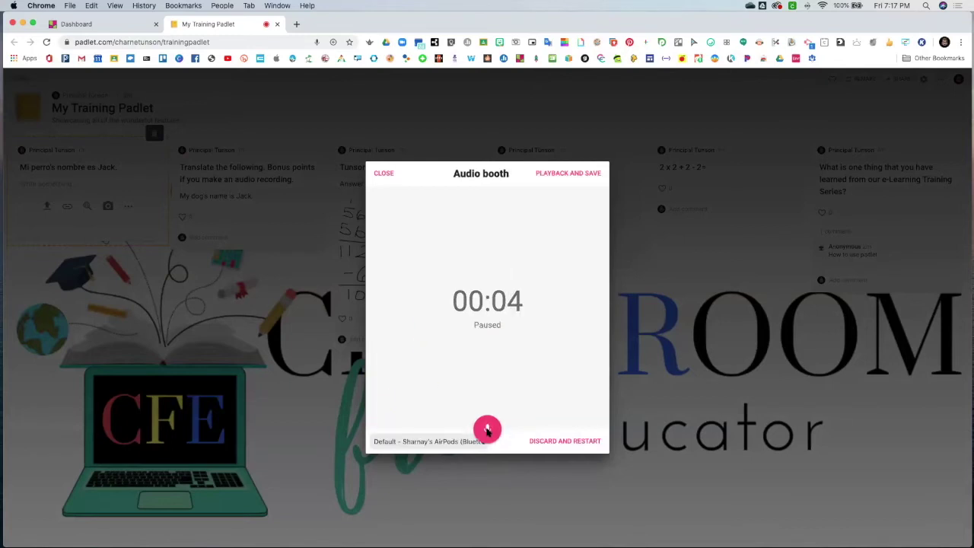
pyautogui.click(572, 173)
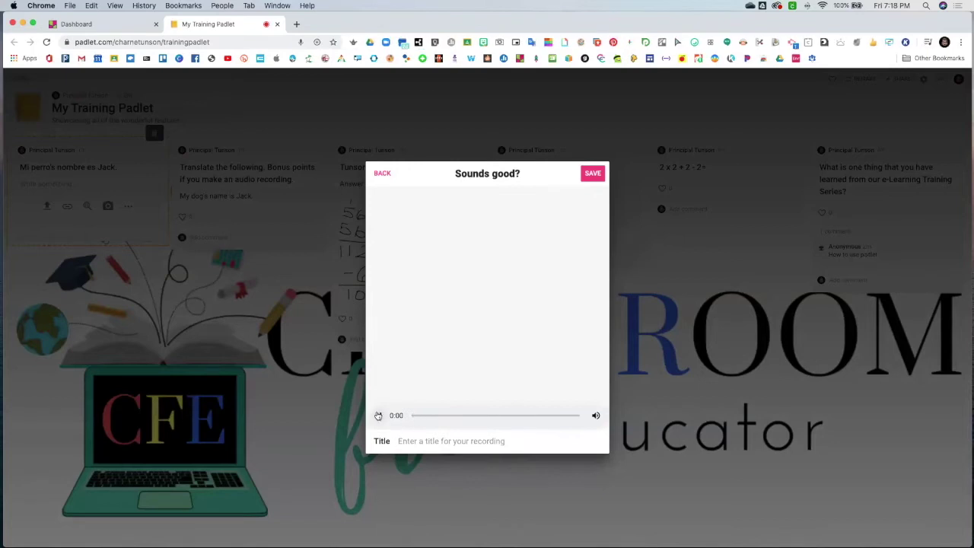
pyautogui.click(378, 416)
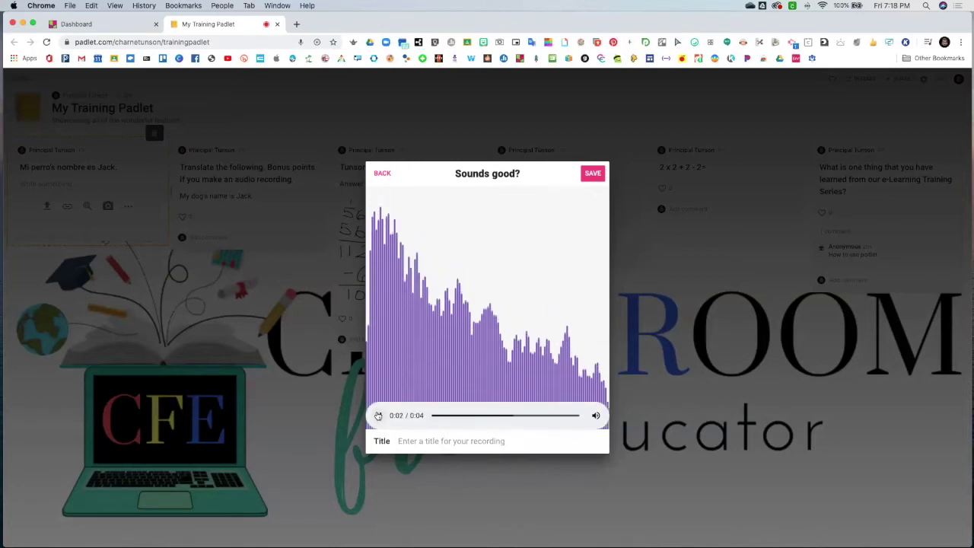
pyautogui.click(593, 175)
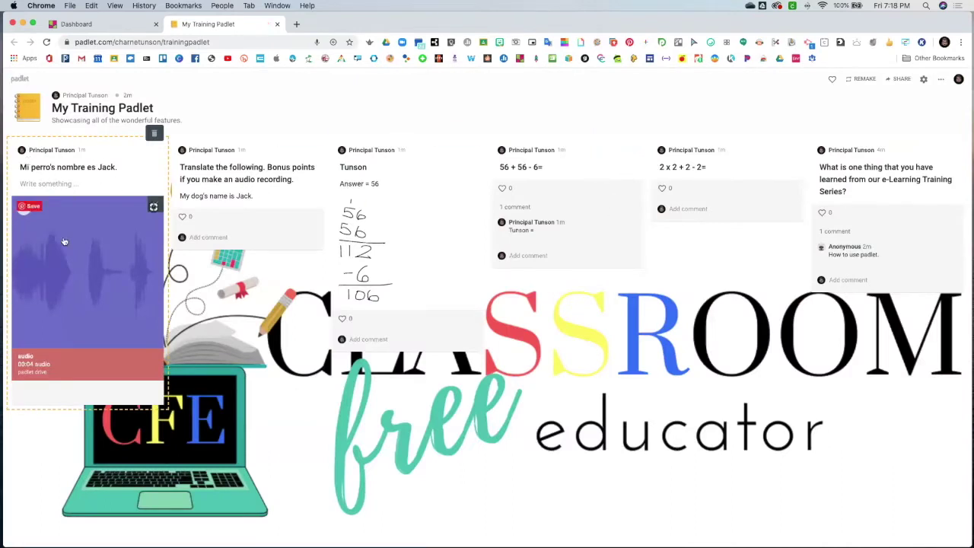
pyautogui.click(249, 348)
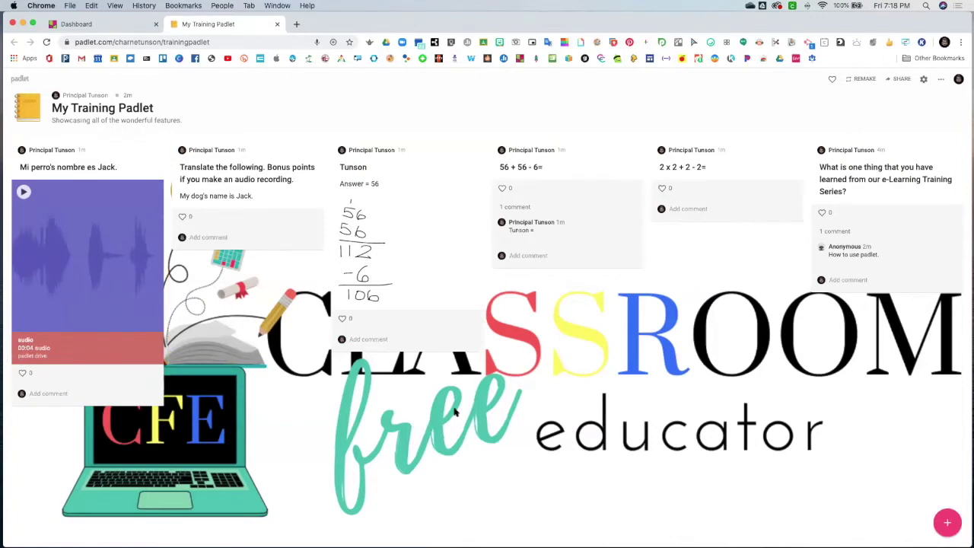
pyautogui.click(949, 523)
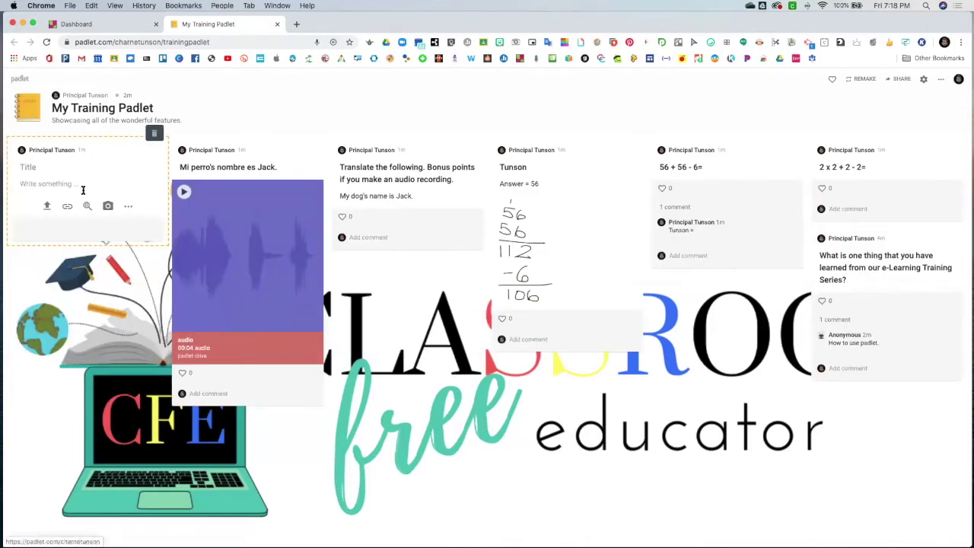
# Record a short voice clip and save it to the new post
pyautogui.click(128, 205)
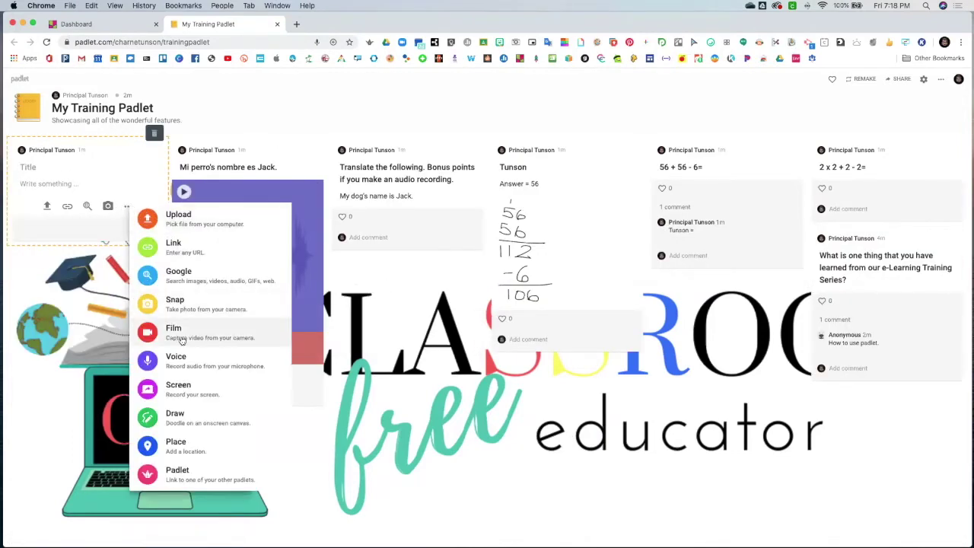
pyautogui.click(190, 358)
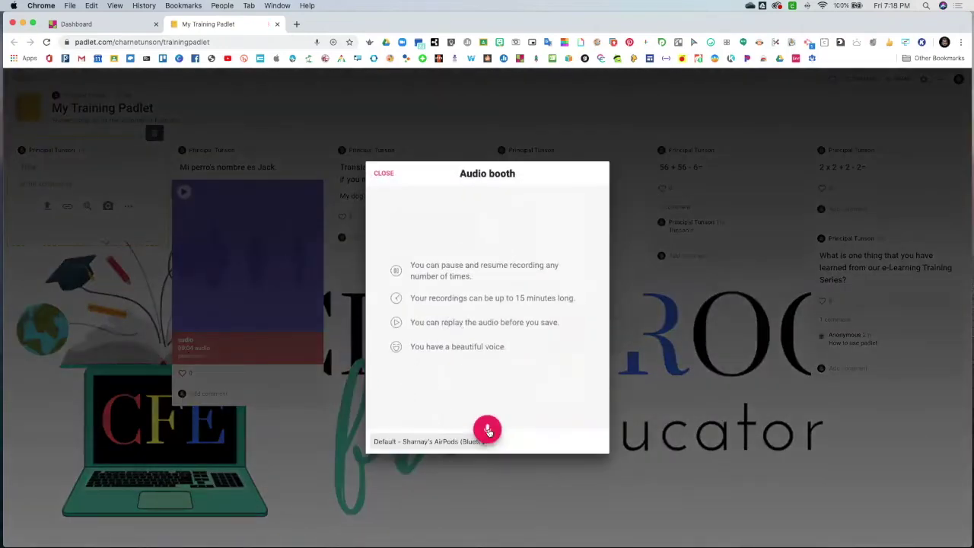
pyautogui.click(488, 430)
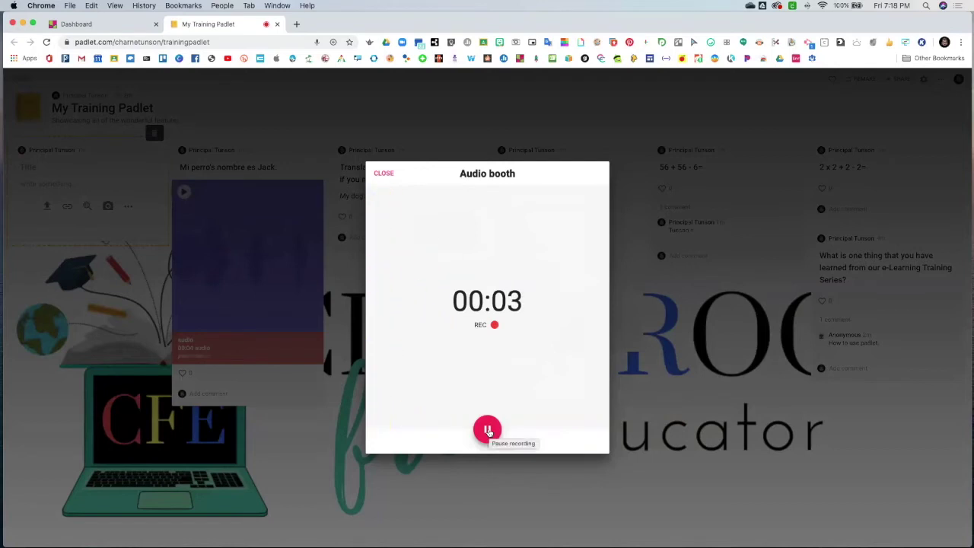
pyautogui.click(487, 430)
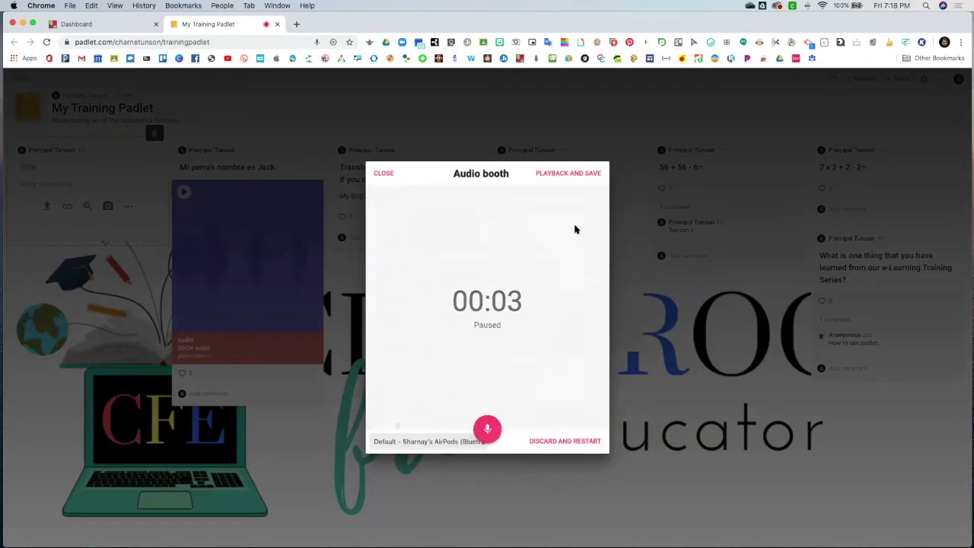
pyautogui.click(557, 173)
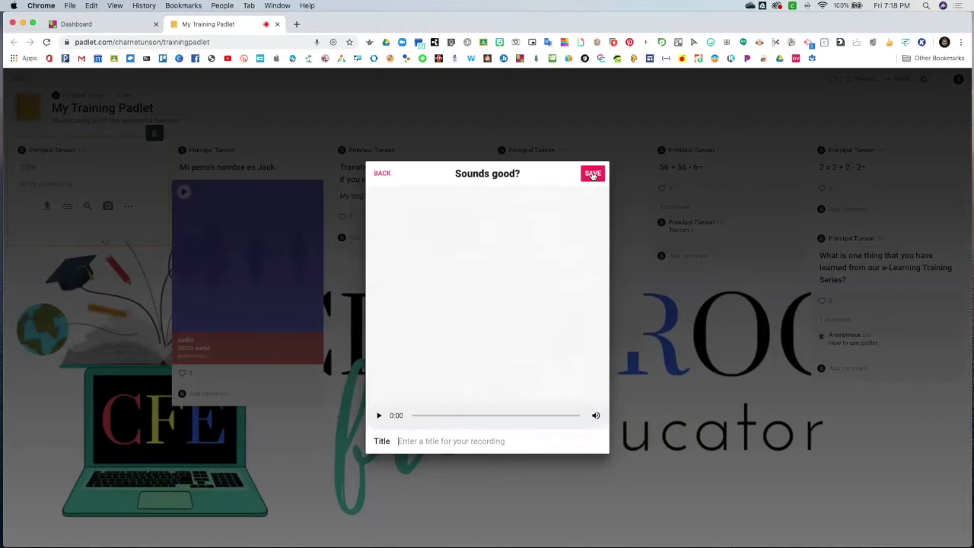
pyautogui.click(593, 174)
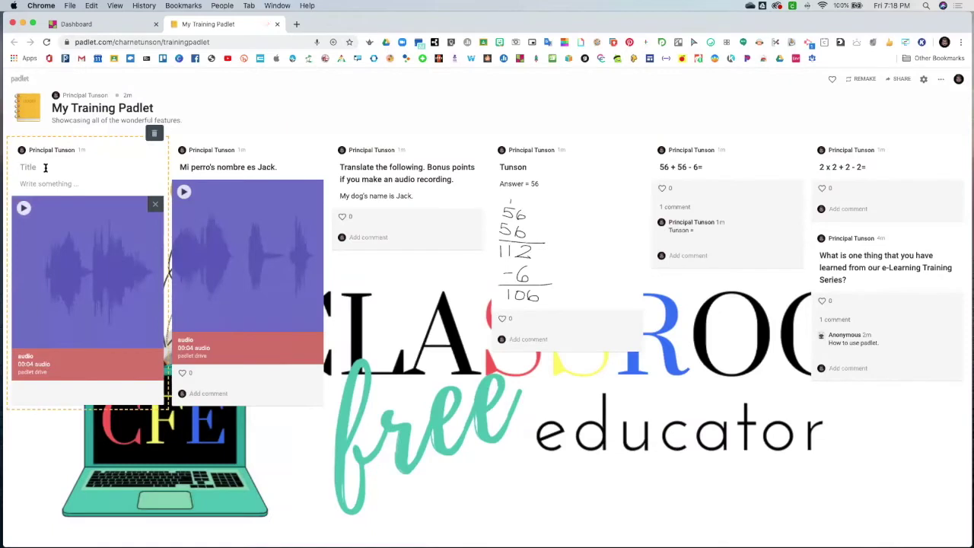
# Title the post 'Translate and Respond', publish it, and play its audio
pyautogui.write('Translate and Respond')
pyautogui.click(260, 465)
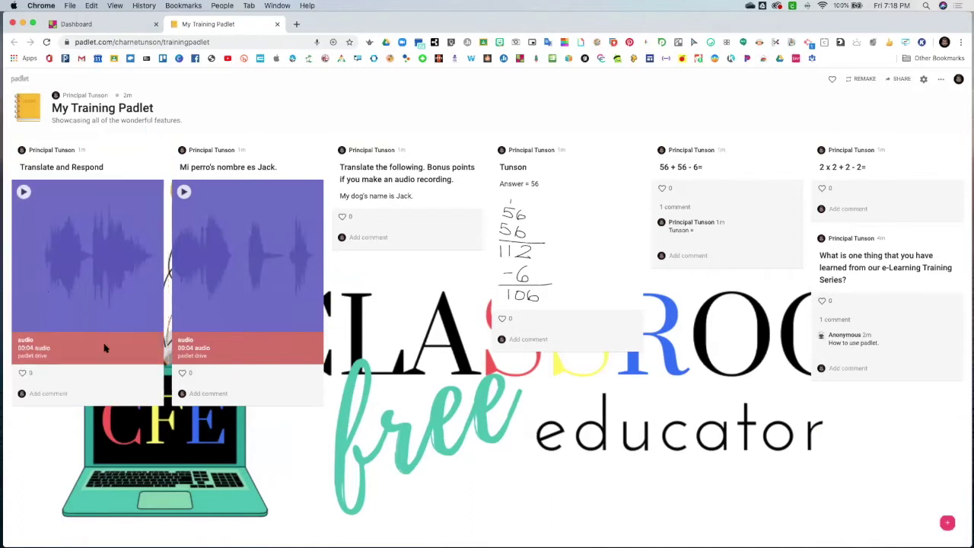
pyautogui.click(25, 193)
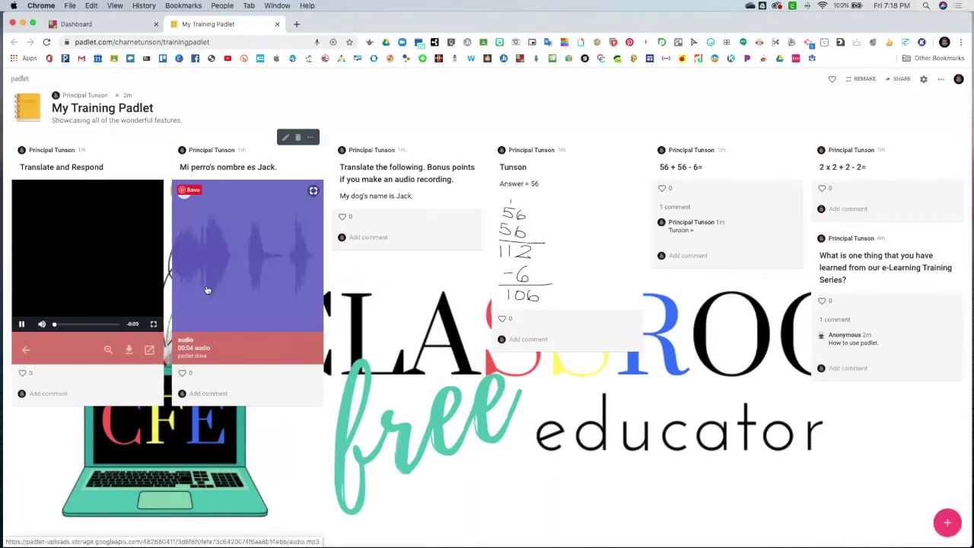
# Comment under 'Translate and Respond' with a Spanish 'Mi llamo …' self-introduction giving the commenter's name
pyautogui.click(55, 394)
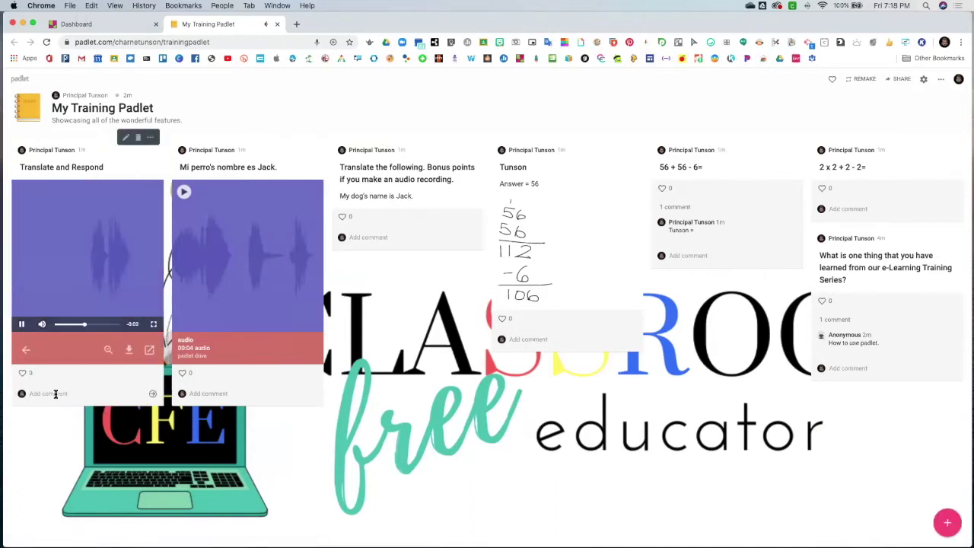
pyautogui.write("Mi llamo Charne'")
pyautogui.click(153, 394)
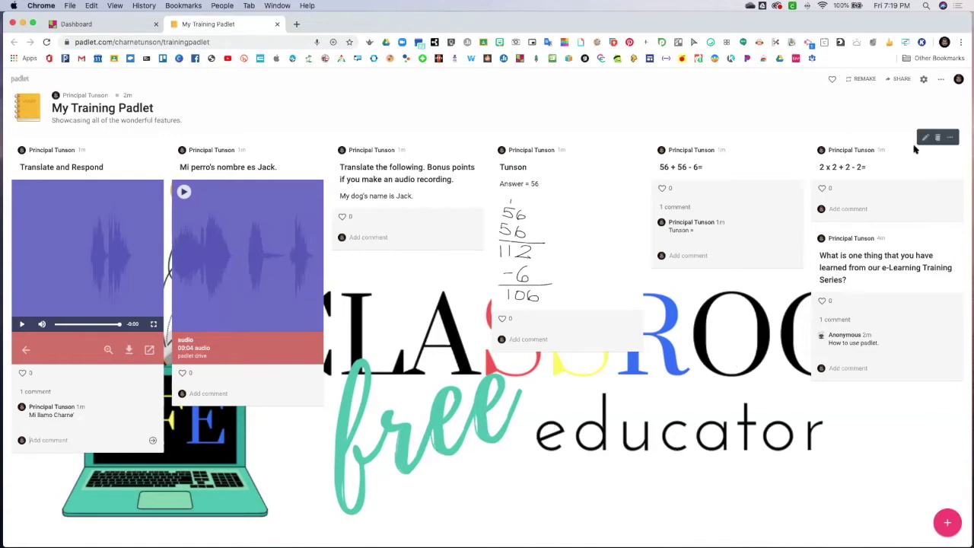
pyautogui.hotkey('ctrl', 'Up')
# Open the Change format panel from the padlet's more-options menu
pyautogui.click(869, 141)
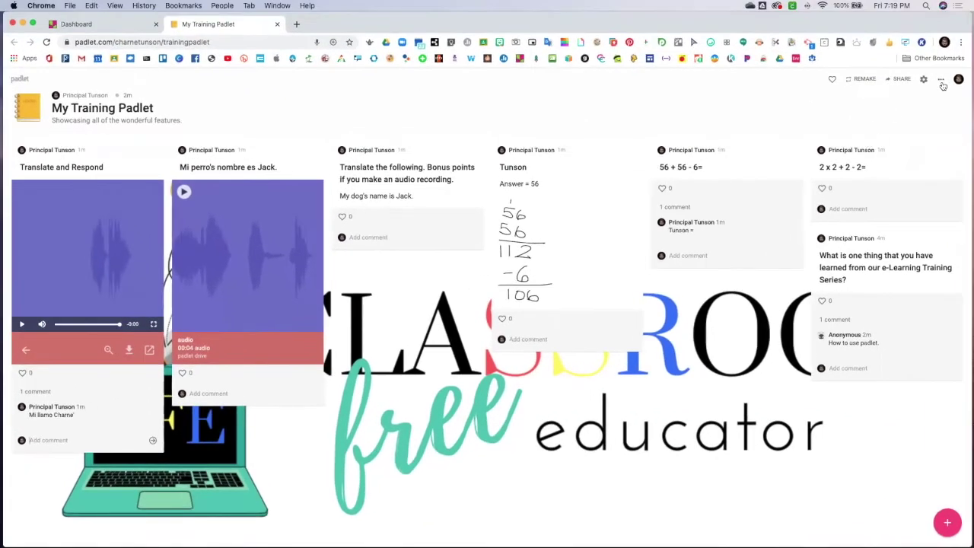
pyautogui.click(942, 81)
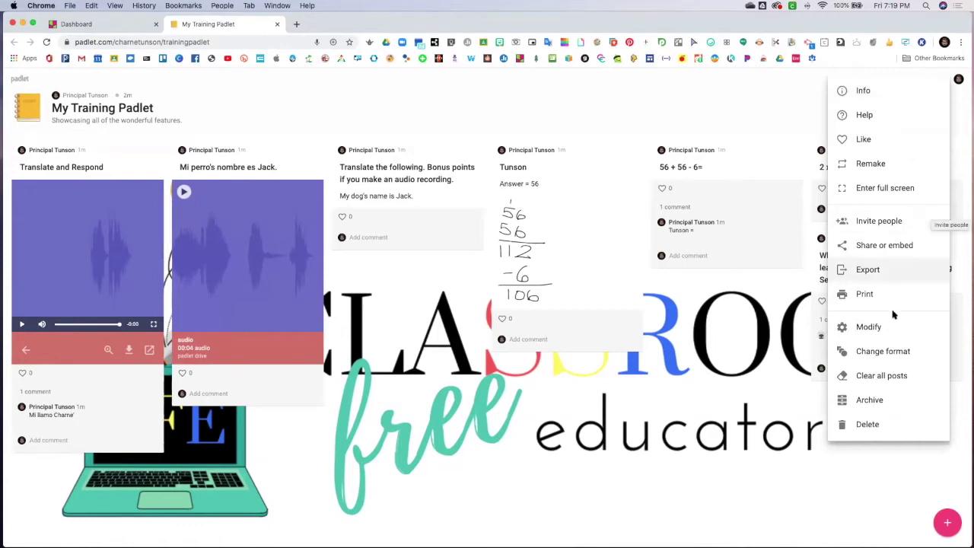
pyautogui.click(881, 352)
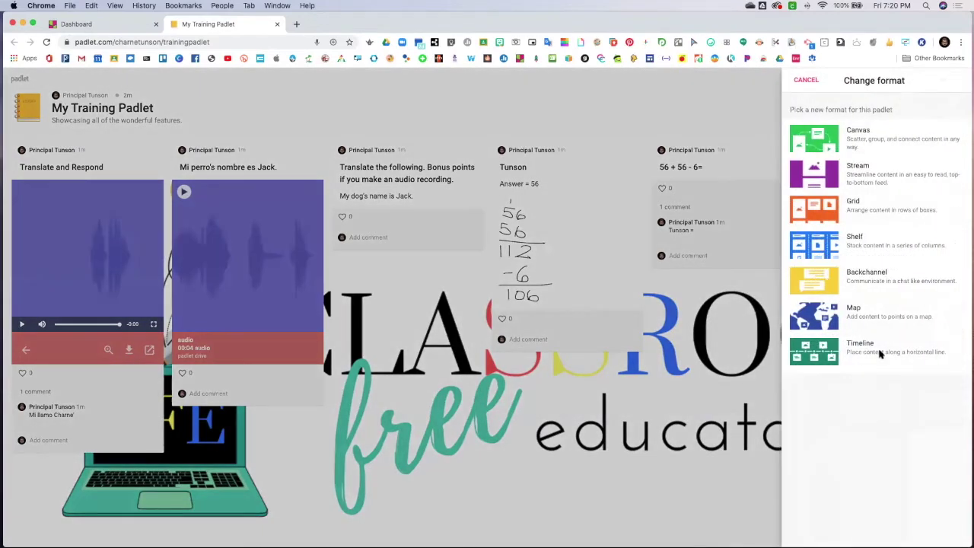
# Convert My Training Padlet to the Shelf format
pyautogui.click(870, 245)
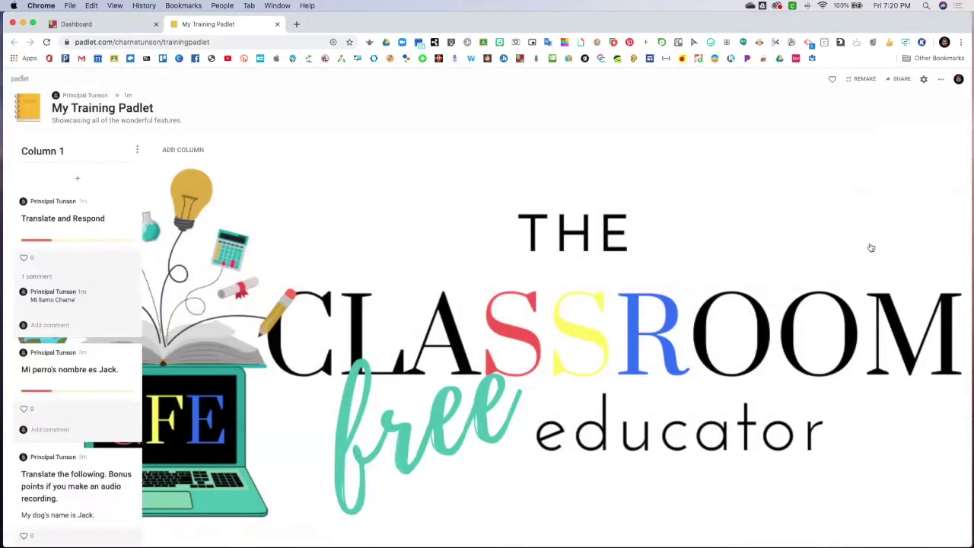
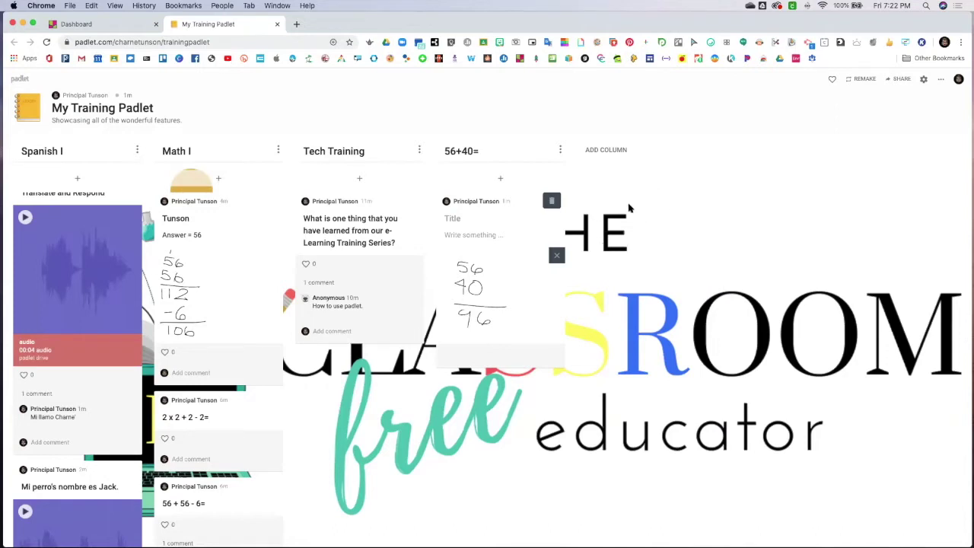
# Add a new column named Test to the board
pyautogui.click(605, 150)
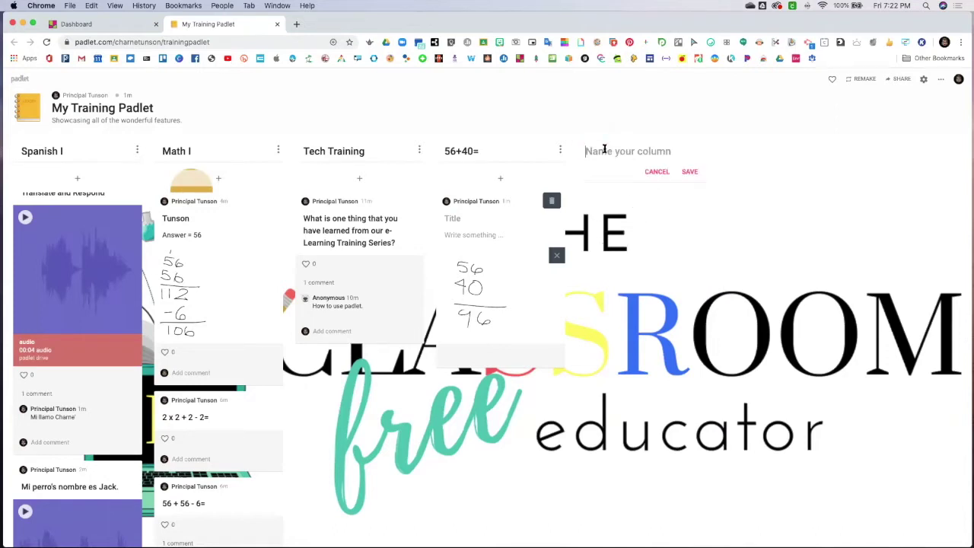
pyautogui.write('Test')
pyautogui.press('Return')
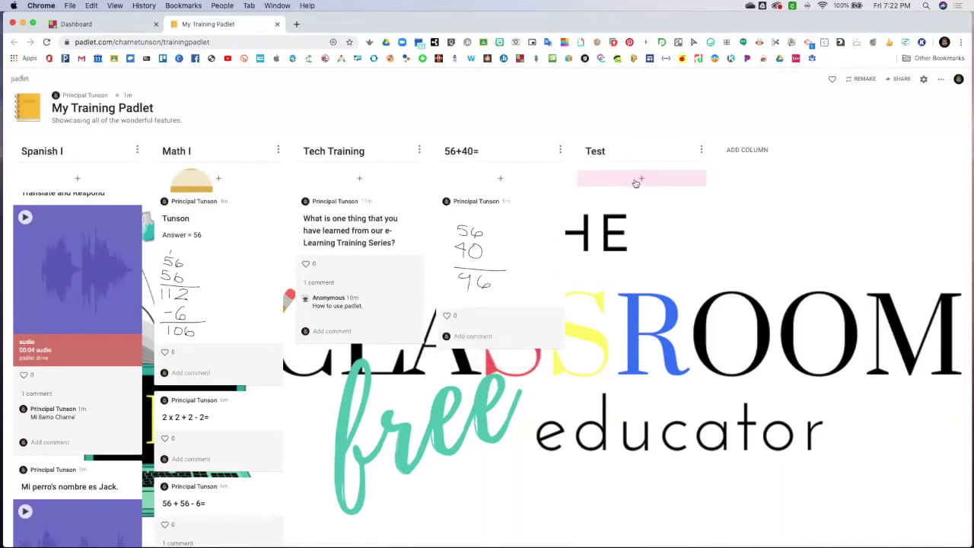
# Post a 'how to solve multistep equations' YouTube video captioned 'Watch this video, take notes and solve the problem'
pyautogui.click(636, 183)
pyautogui.click(640, 258)
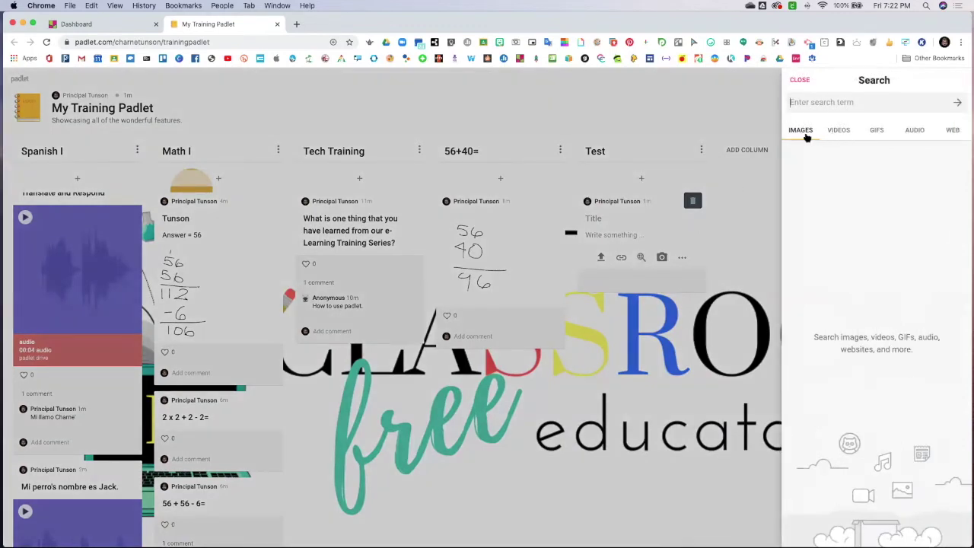
pyautogui.click(839, 130)
pyautogui.write('how to so')
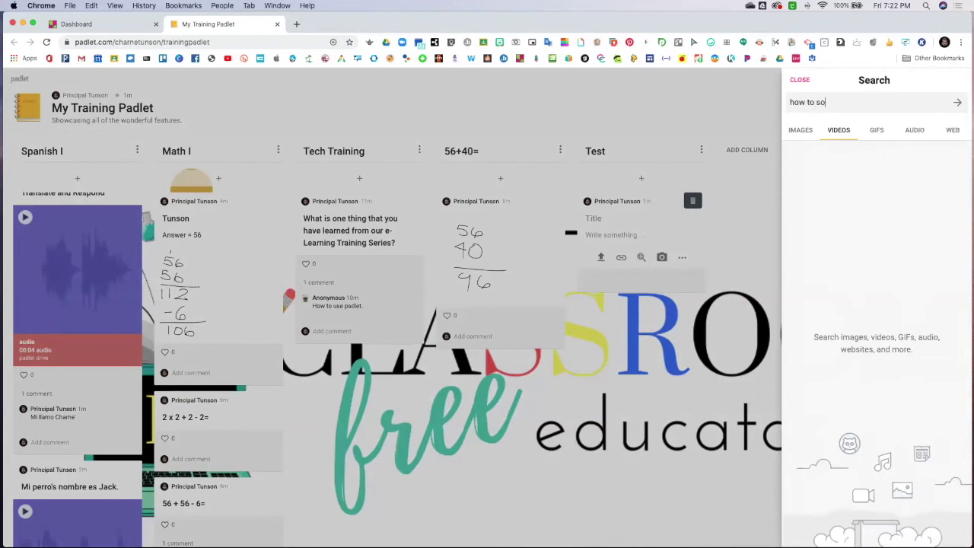
pyautogui.write('lve multistep equations')
pyautogui.press('Return')
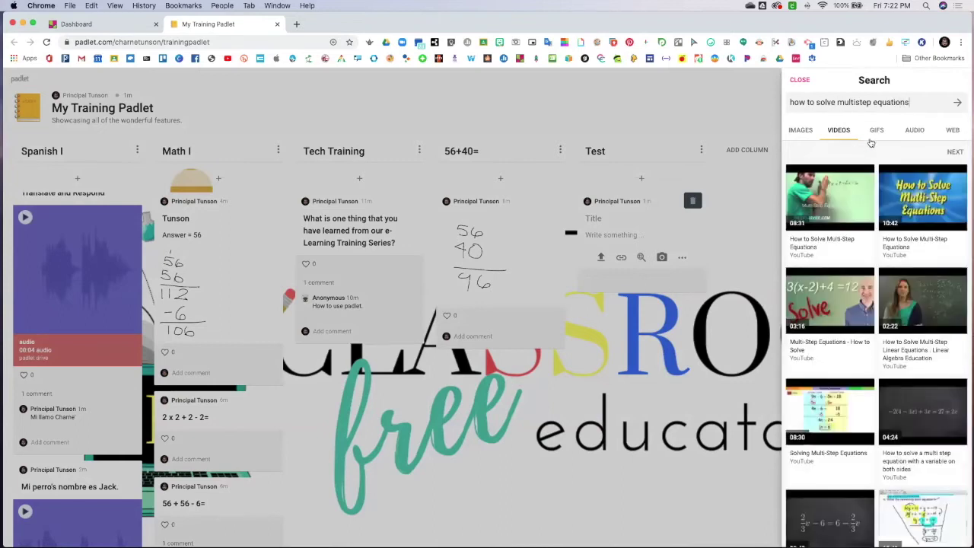
pyautogui.click(849, 238)
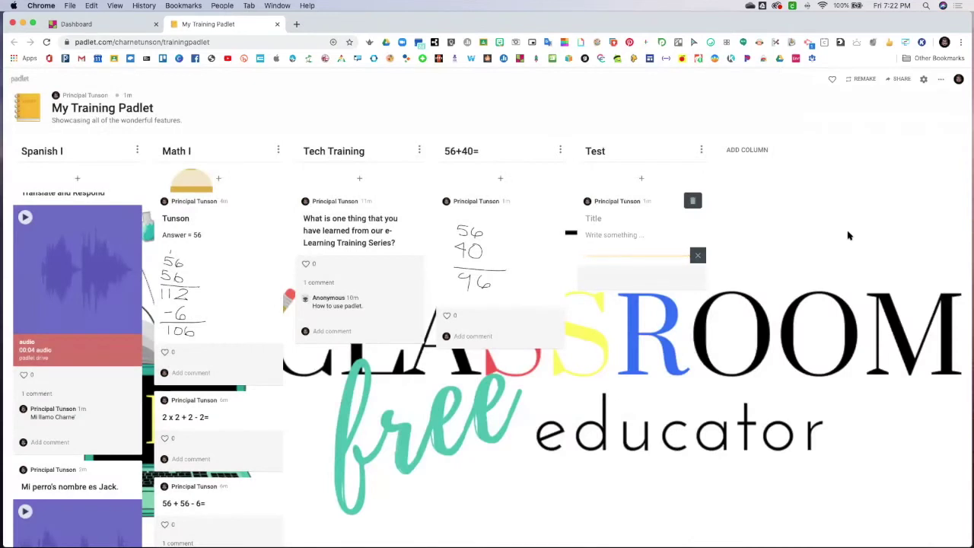
pyautogui.click(629, 233)
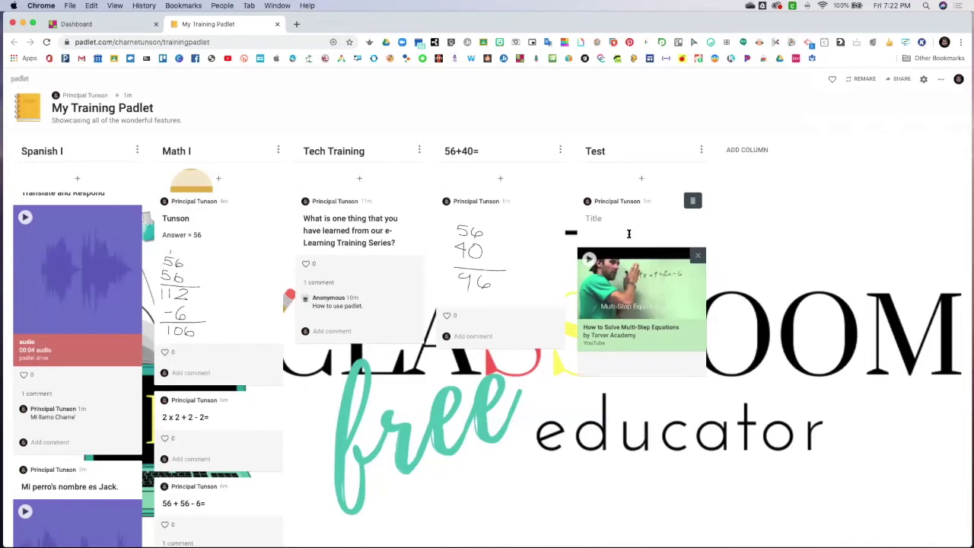
pyautogui.write('Watch this video, take notes and solve')
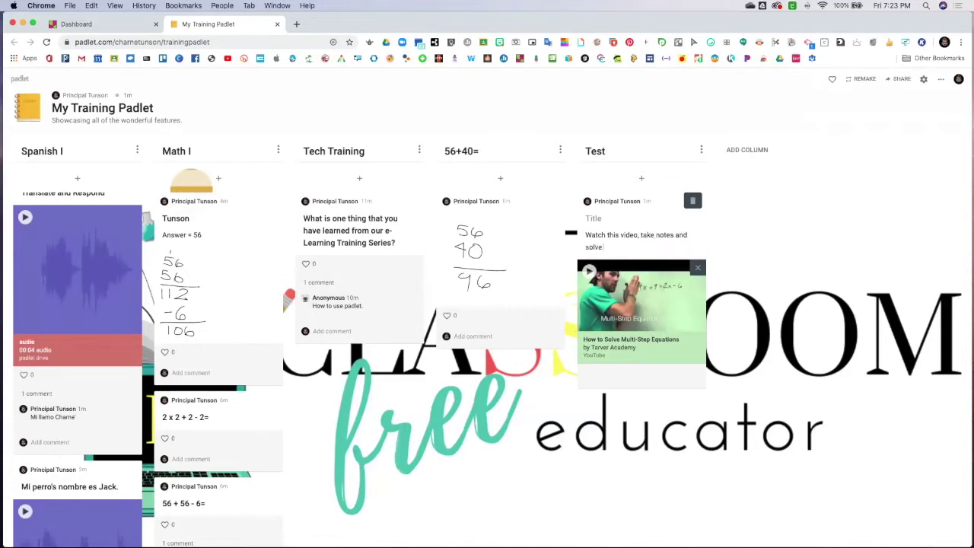
pyautogui.write(' the problem below.')
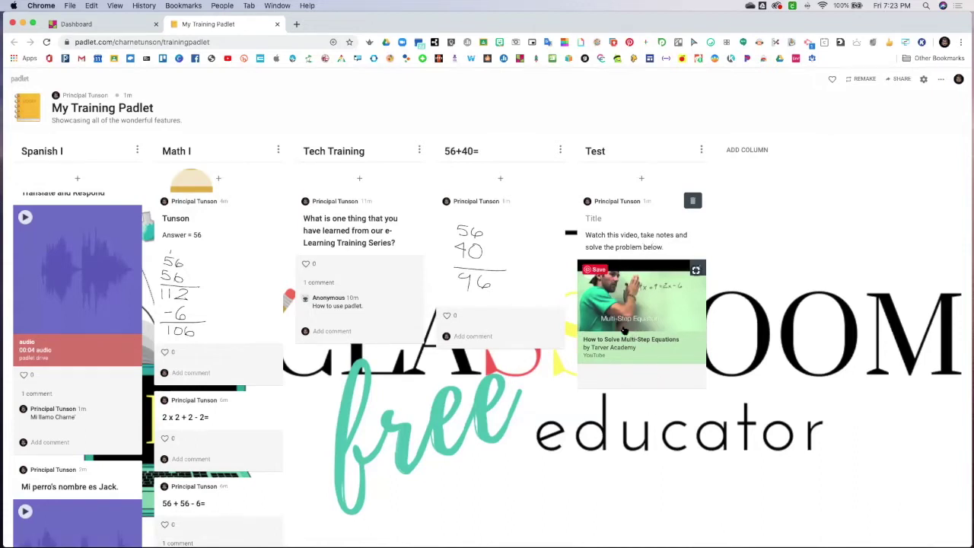
pyautogui.click(653, 409)
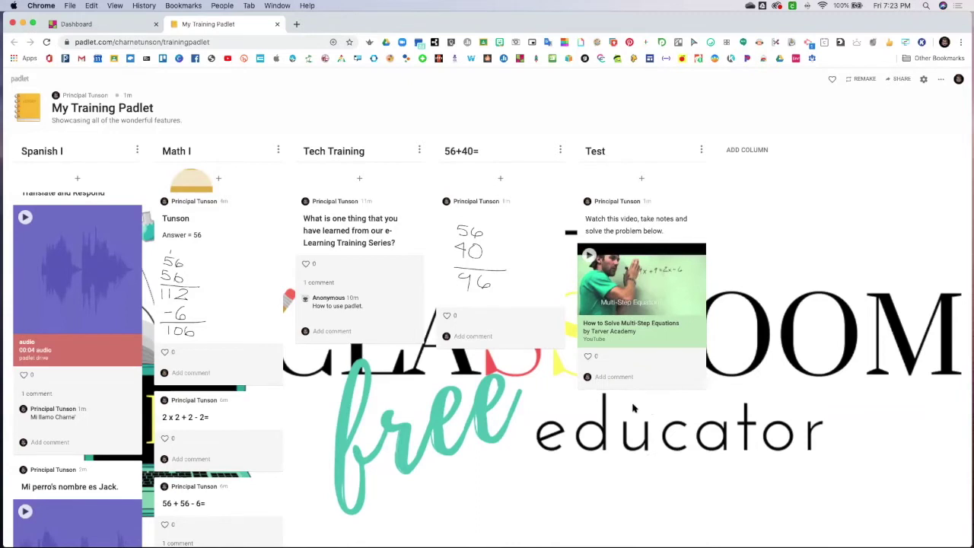
# Publish a post titled '4x + 9 = 2x -6' in the Test column
pyautogui.click(640, 178)
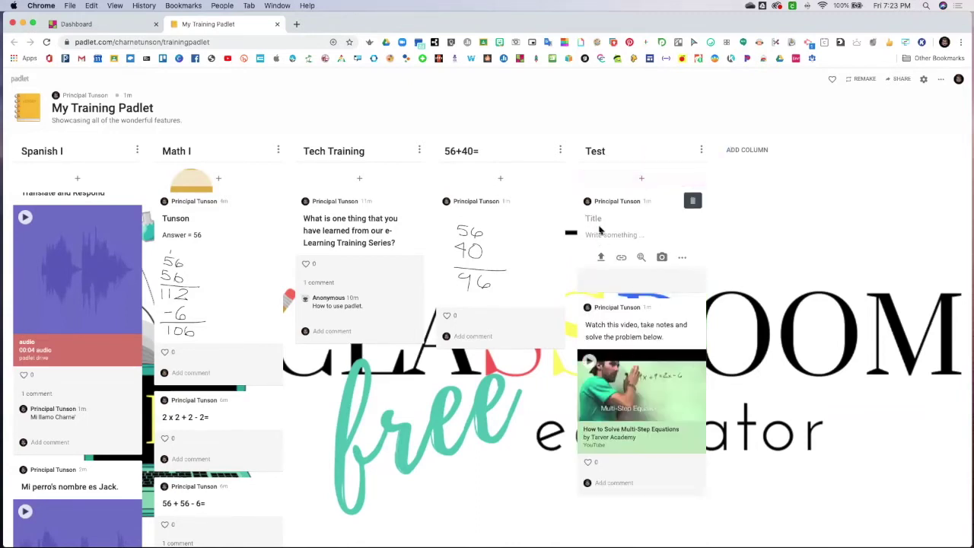
pyautogui.click(624, 311)
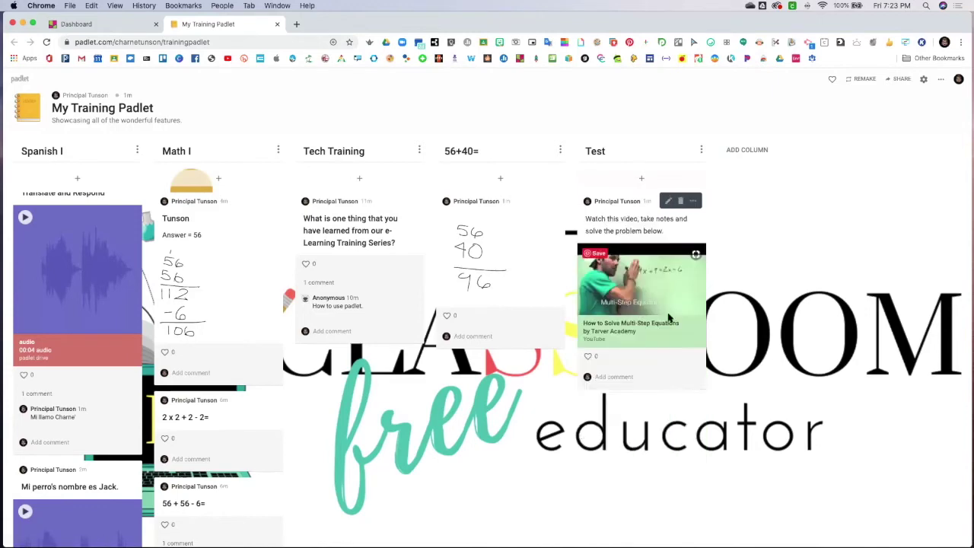
pyautogui.click(196, 25)
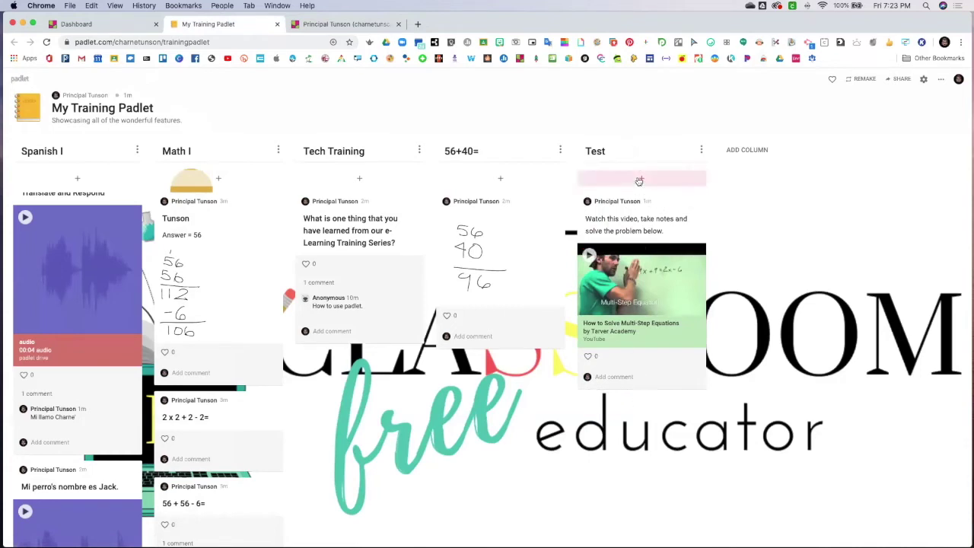
pyautogui.click(639, 181)
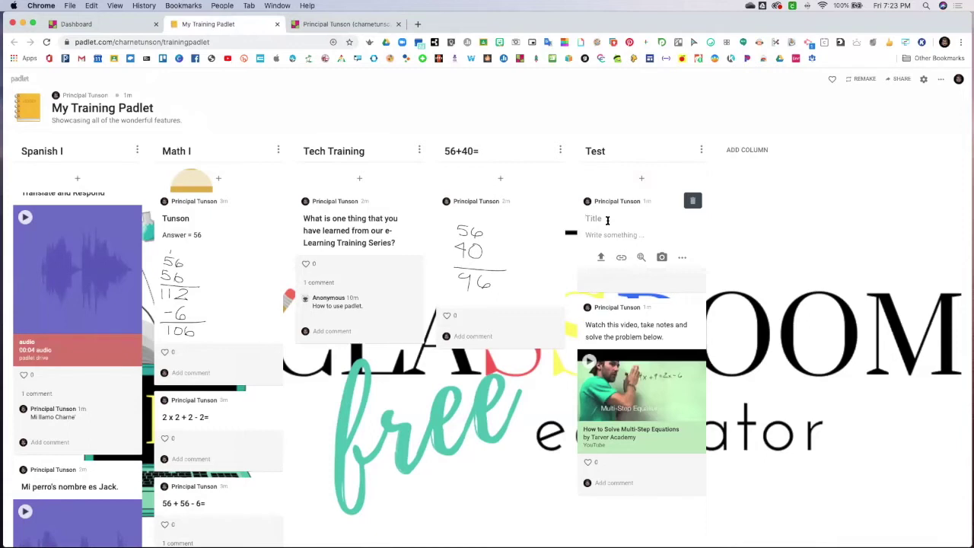
pyautogui.write('x')
pyautogui.press('BackSpace')
pyautogui.write('4x')
pyautogui.write(' = 9')
pyautogui.write('9')
pyautogui.write(' = 2x -6')
pyautogui.click(738, 262)
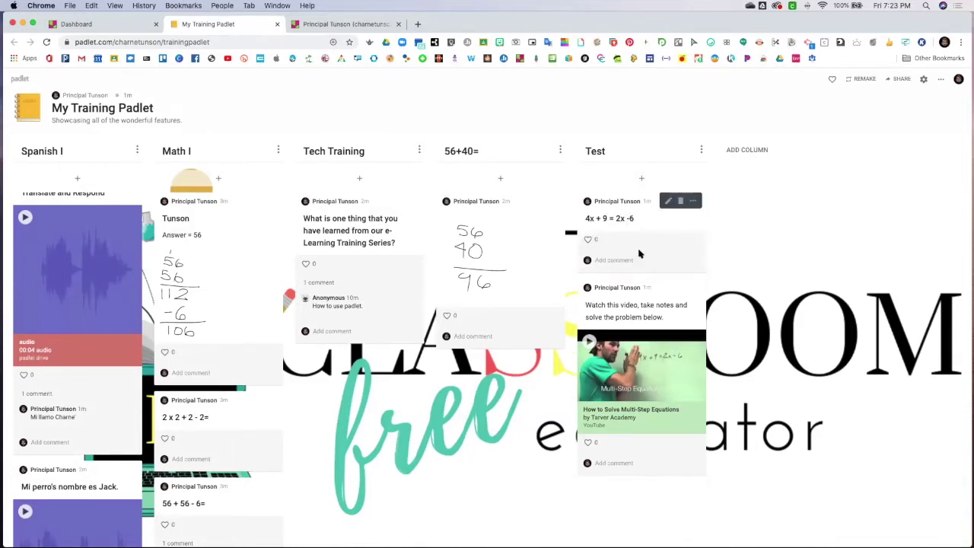
# Reorder the Test column so the '4x + 9 = 2x -6' post sits above the video post
pyautogui.moveTo(660, 296); pyautogui.dragTo(645, 187)
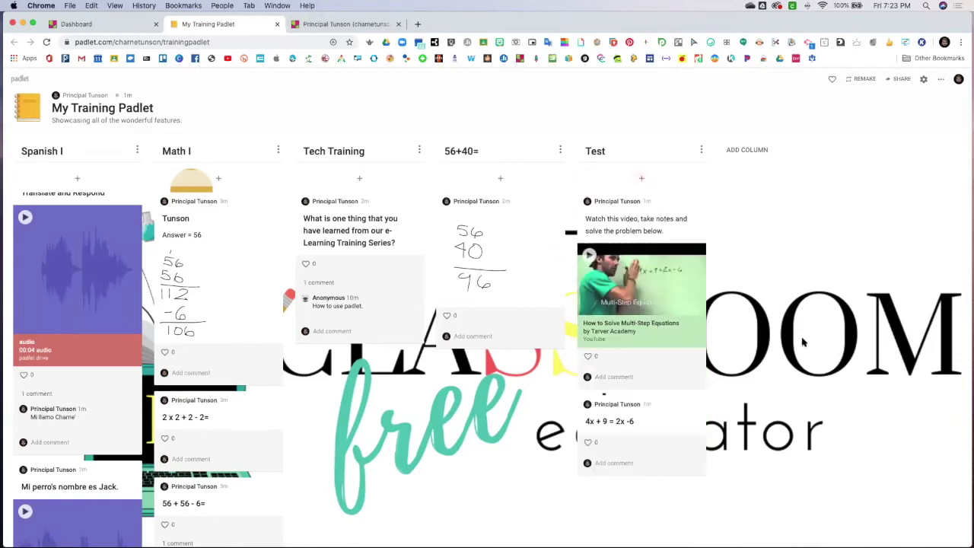
pyautogui.moveTo(645, 423); pyautogui.dragTo(645, 215)
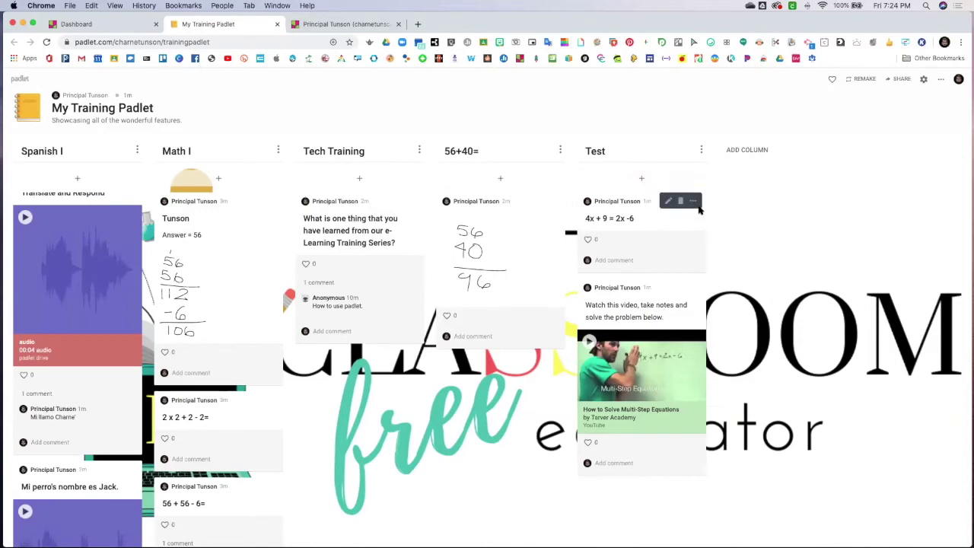
pyautogui.click(631, 185)
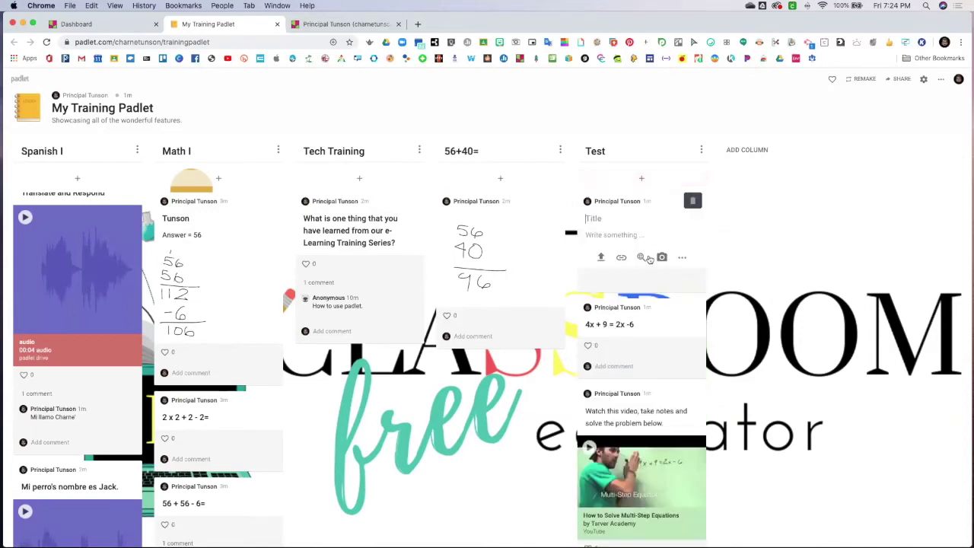
# Post a 'so excited' GIF captioned 'Are you ready for your pop quiz?' in Test
pyautogui.click(641, 257)
pyautogui.click(877, 132)
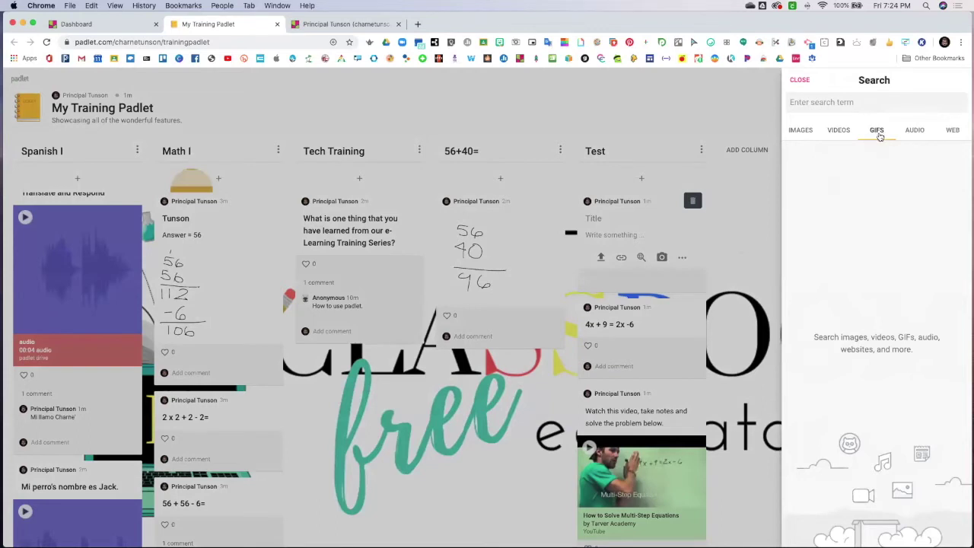
pyautogui.click(826, 103)
pyautogui.write('so excited')
pyautogui.press('Return')
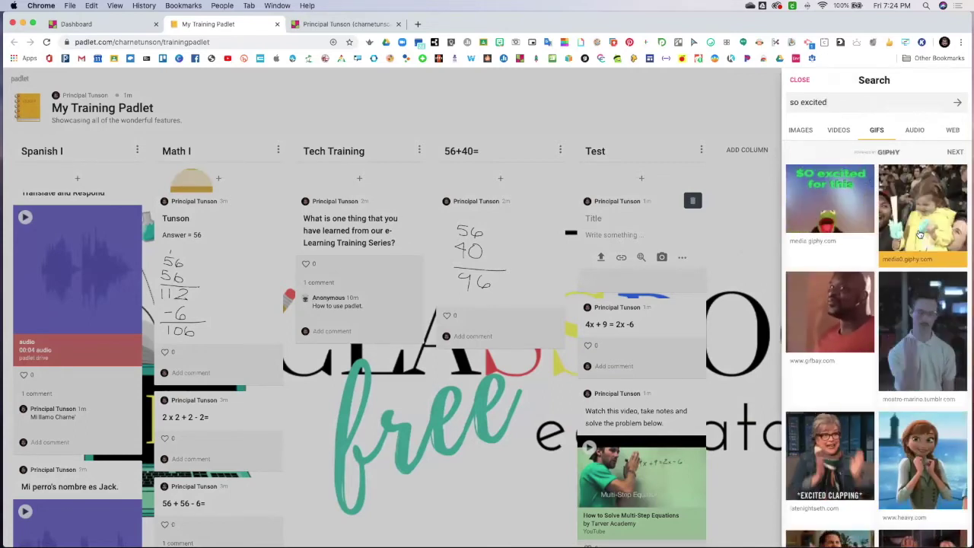
pyautogui.click(853, 319)
pyautogui.click(605, 234)
pyautogui.write('Are you ready for your pop q')
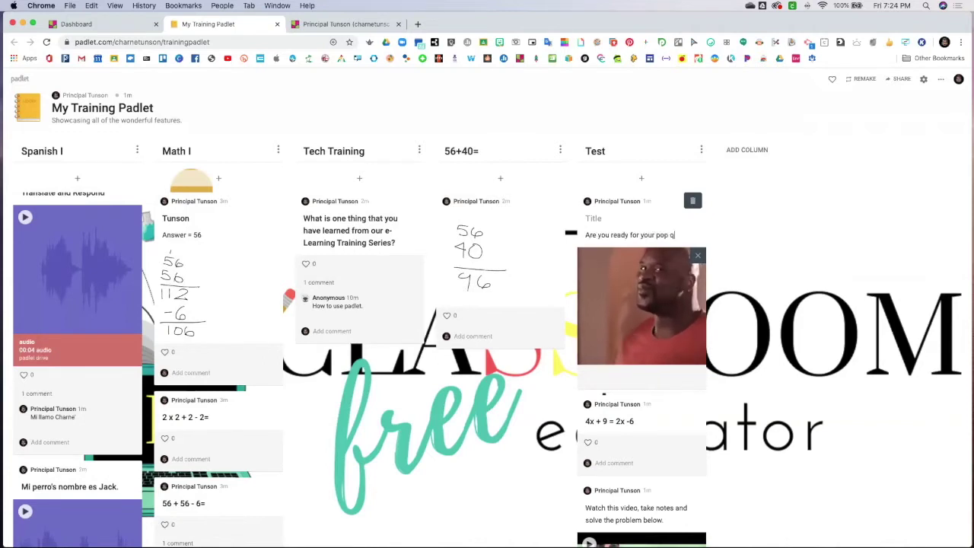
pyautogui.write('uiz')
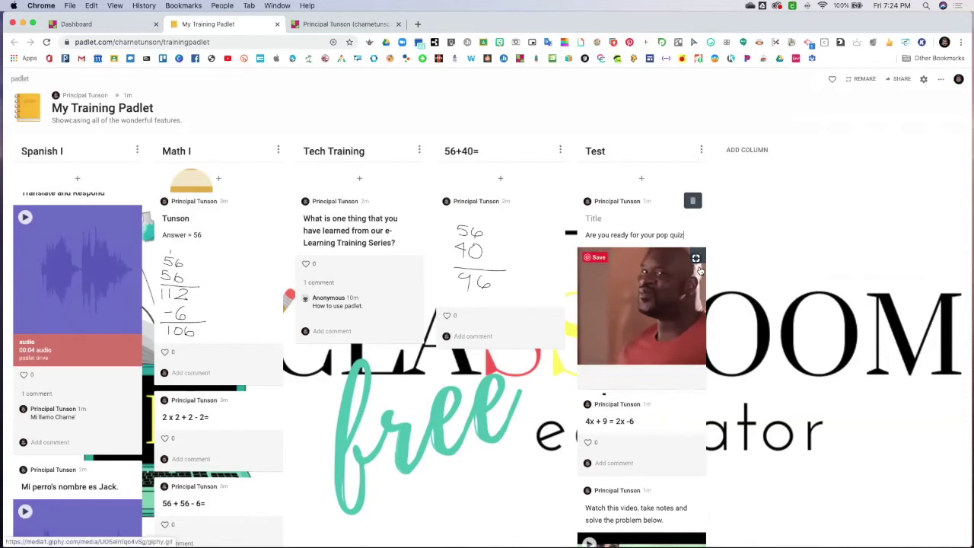
pyautogui.write('?')
pyautogui.click(757, 254)
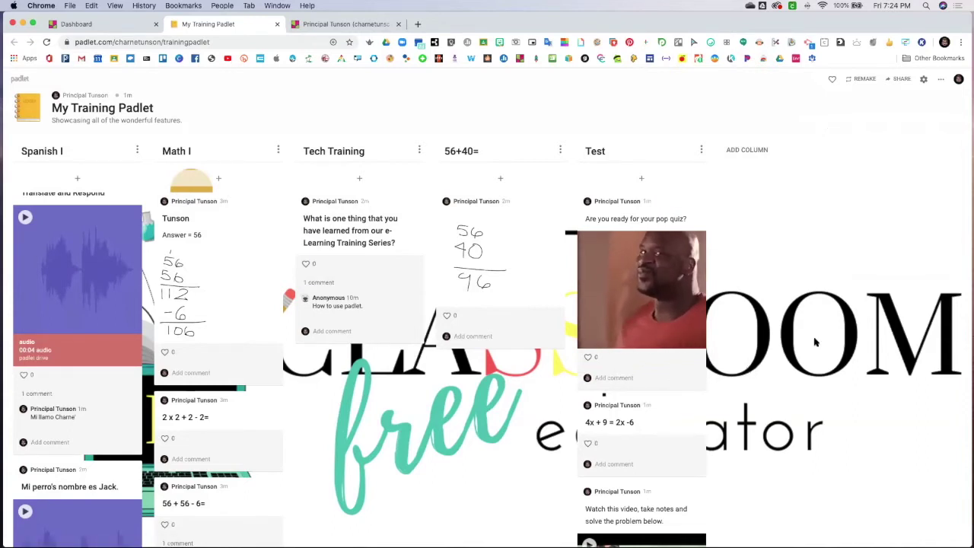
pyautogui.click(635, 180)
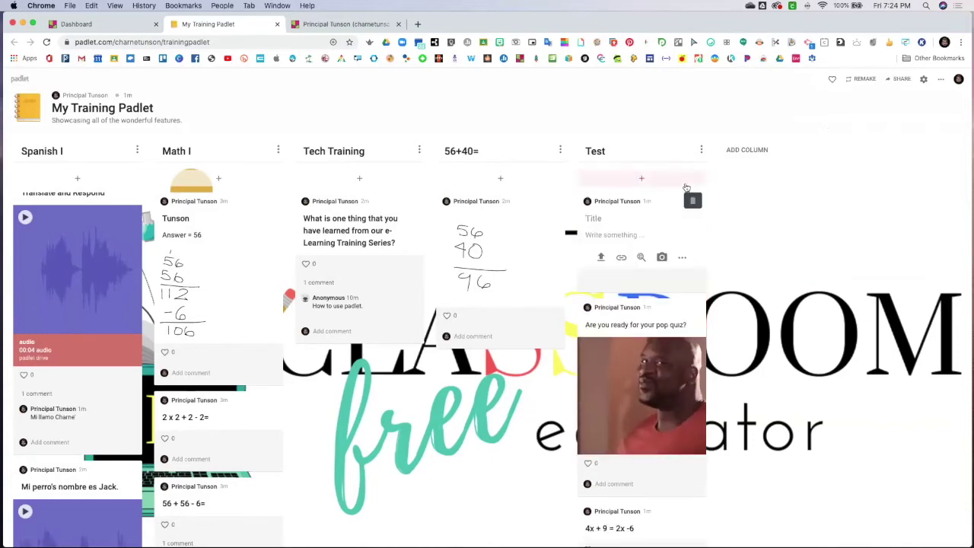
# Search the post's audio media for 'translate span phrase'
pyautogui.click(642, 258)
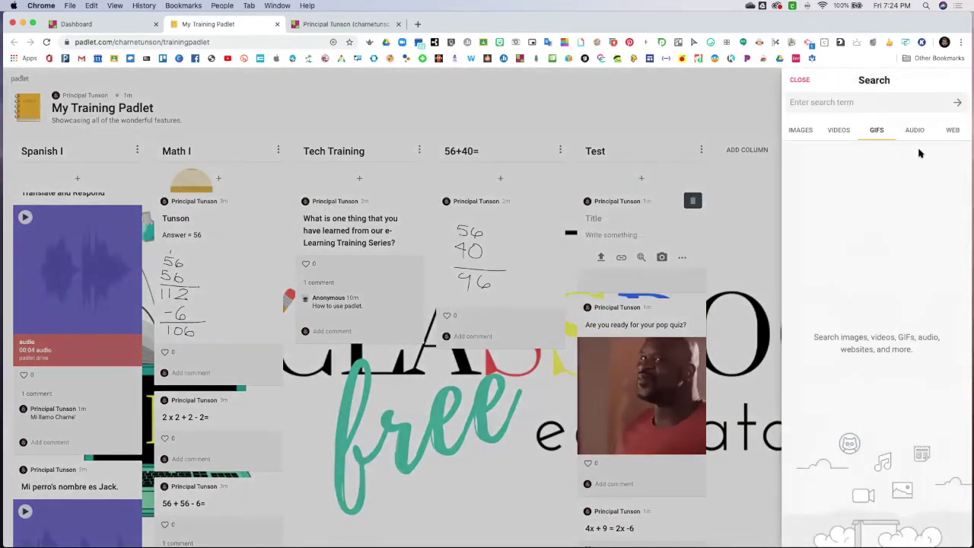
pyautogui.click(917, 130)
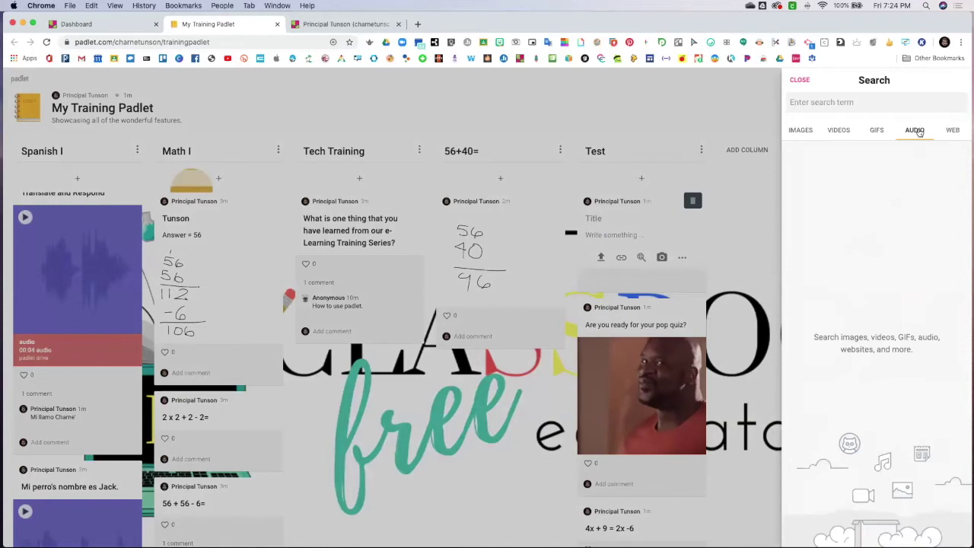
pyautogui.click(850, 102)
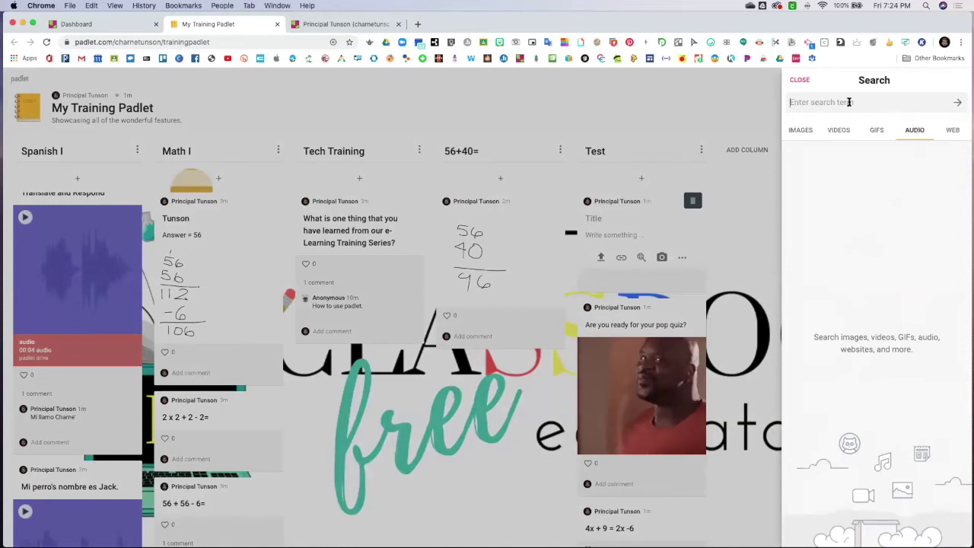
pyautogui.write('transla')
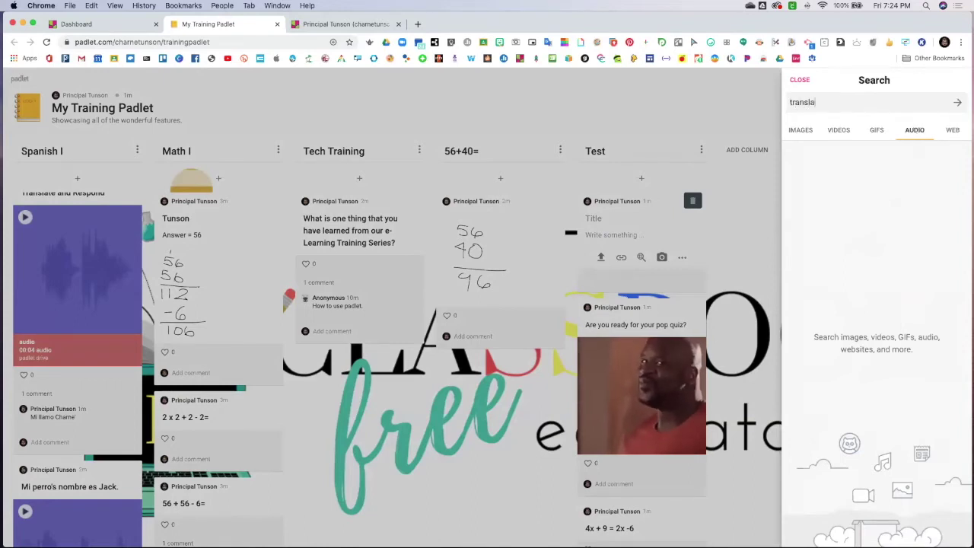
pyautogui.write('te spanish')
pyautogui.write('phrase')
pyautogui.press('Return')
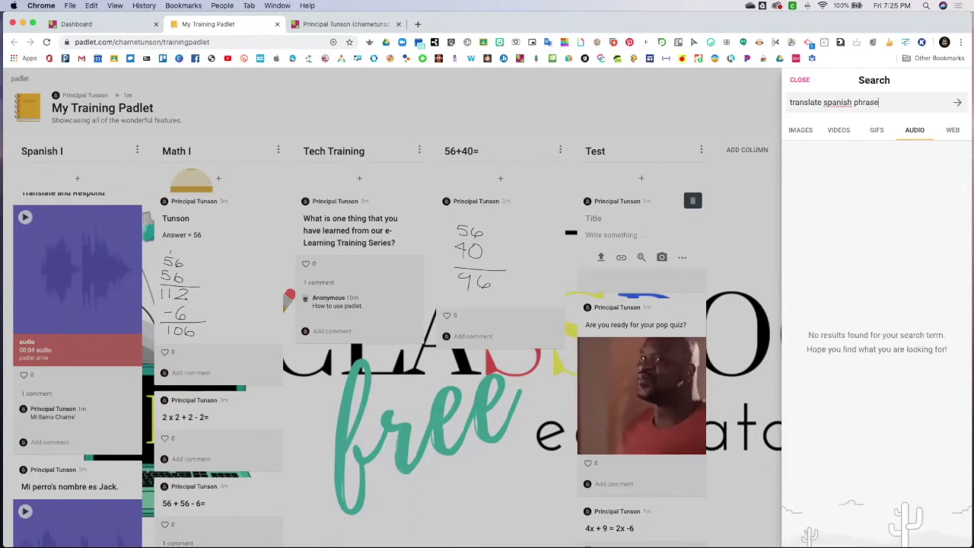
# Search 'spanish speaking' in audio and web results, then close without attaching anything
pyautogui.moveTo(890, 102); pyautogui.dragTo(788, 100)
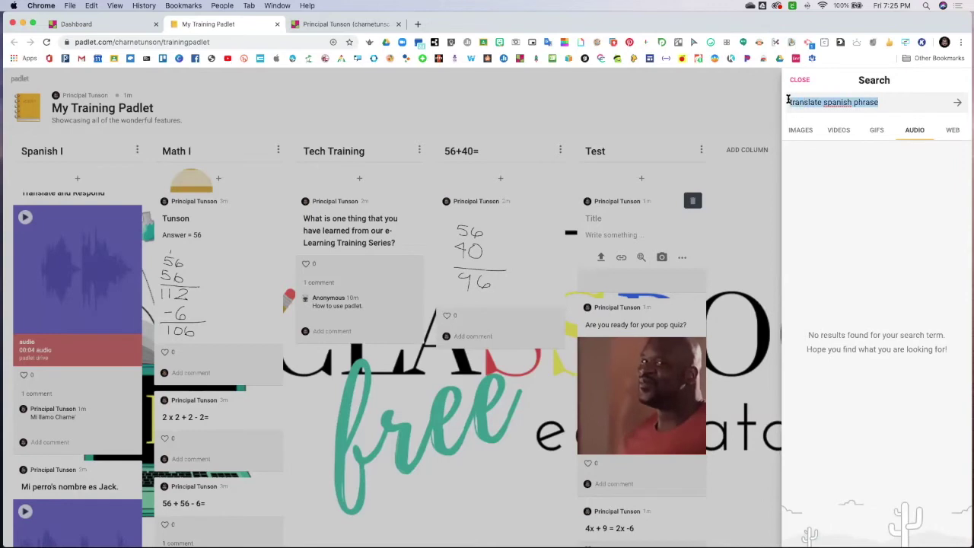
pyautogui.write('spanish')
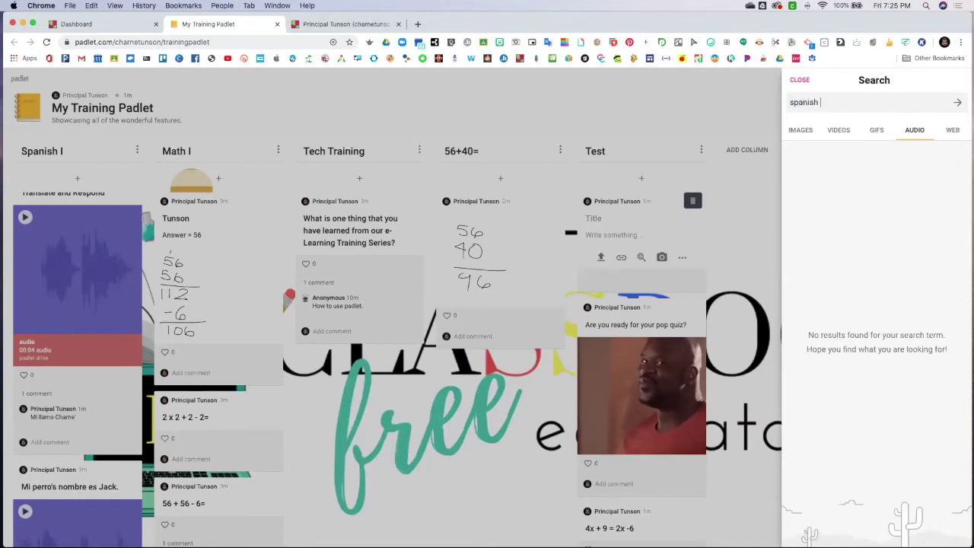
pyautogui.write(' speaking')
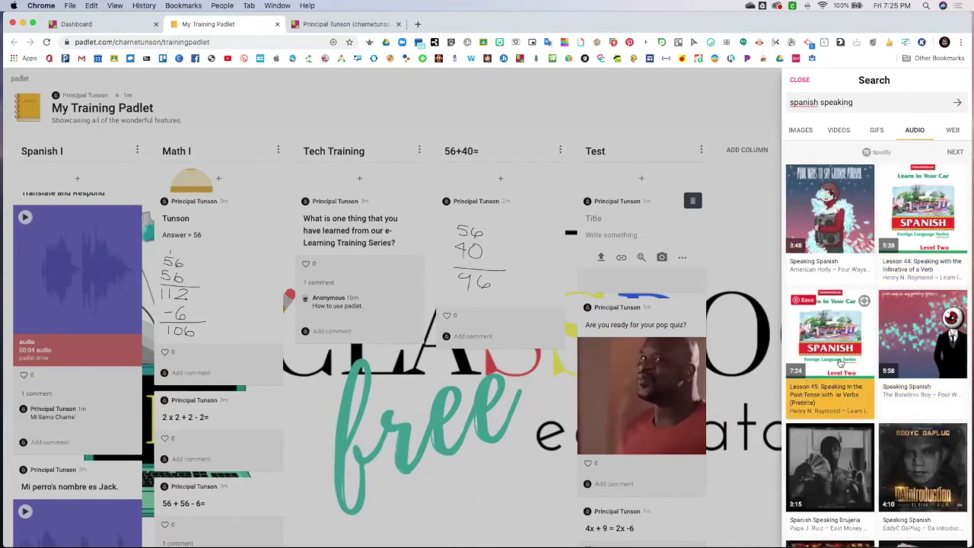
pyautogui.scroll(-3, 864, 415)
pyautogui.scroll(-2, 867, 417)
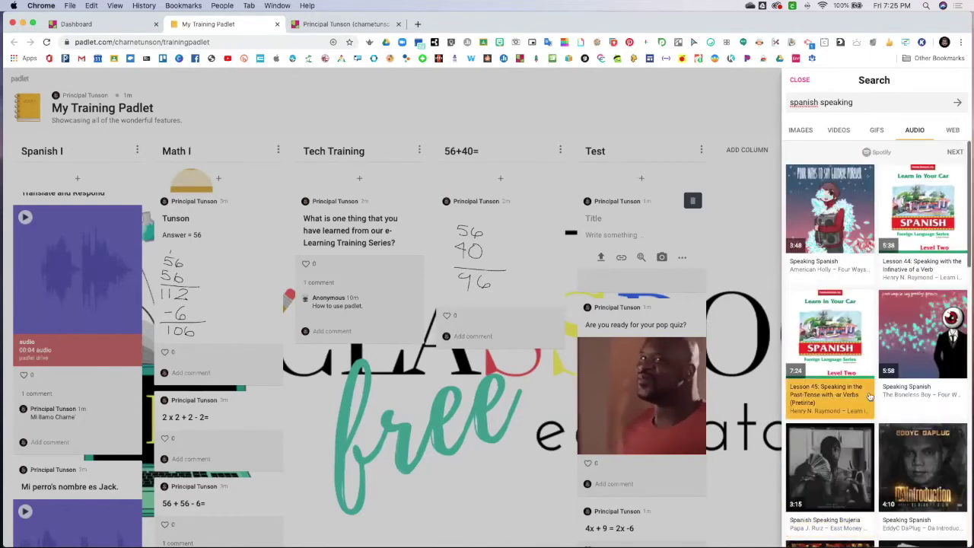
pyautogui.click(952, 130)
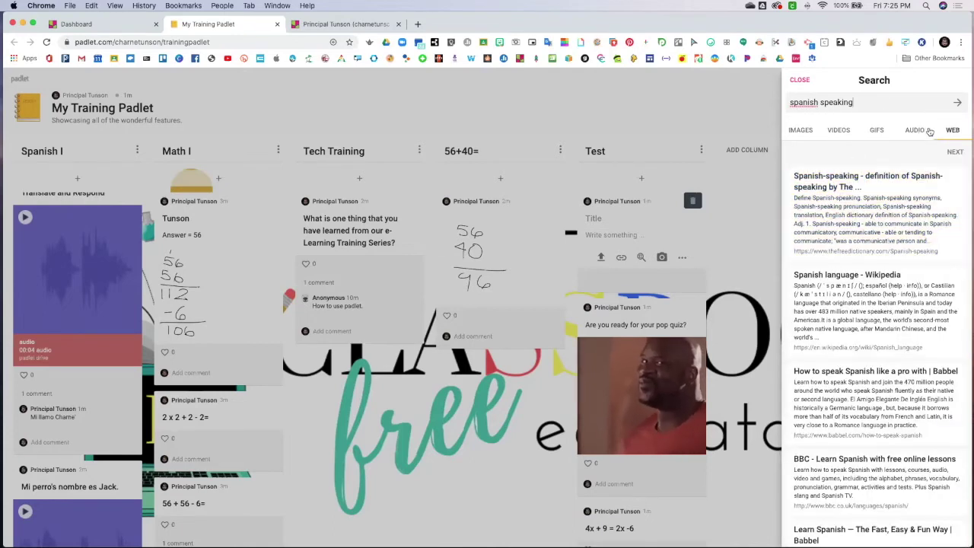
pyautogui.click(800, 80)
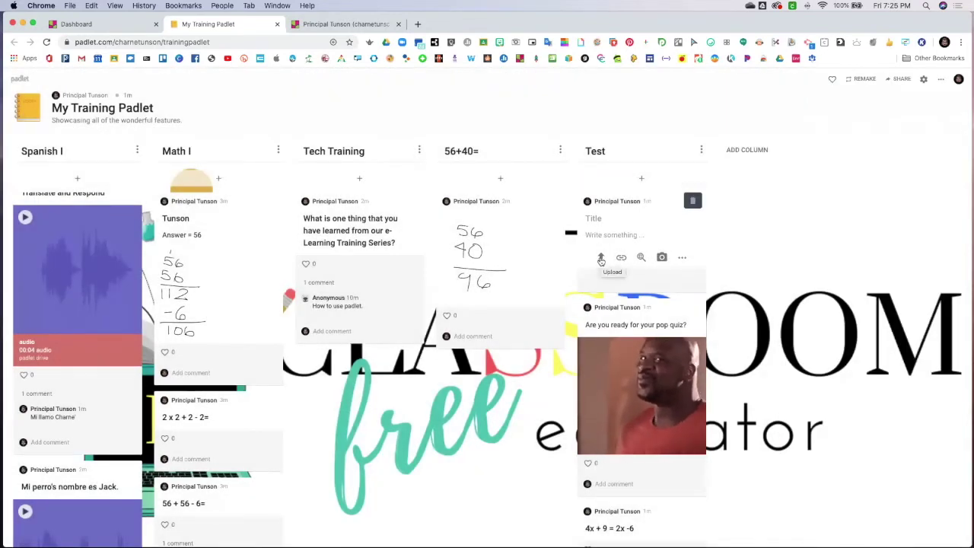
# Post the Canva and Bitmoji design-tips image from the padlet drive in Test
pyautogui.click(600, 259)
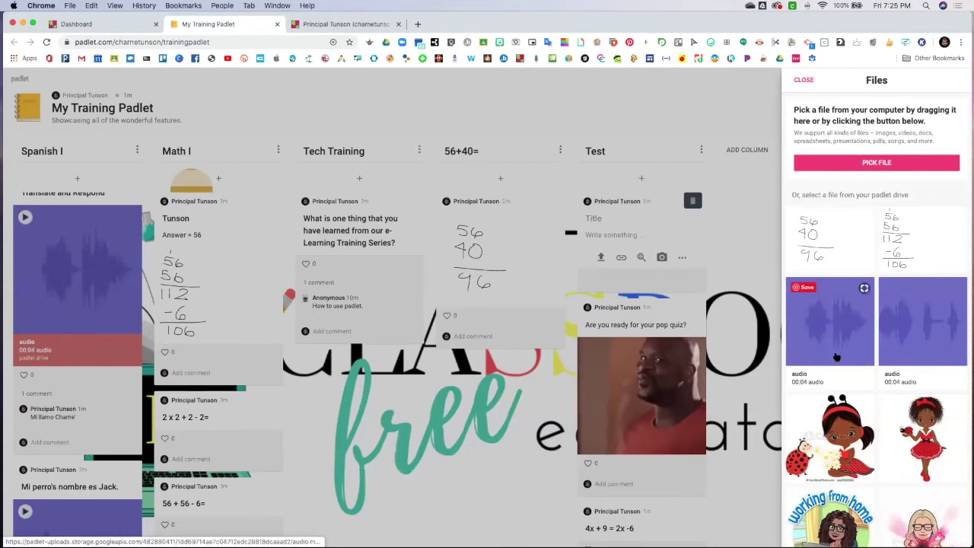
pyautogui.scroll(-4, 835, 357)
pyautogui.scroll(-10, 836, 357)
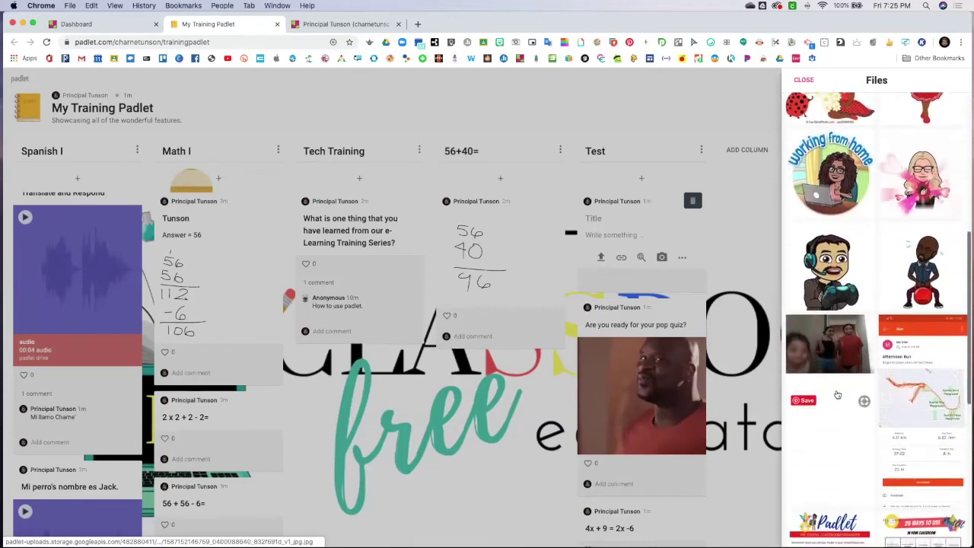
pyautogui.scroll(-10, 837, 395)
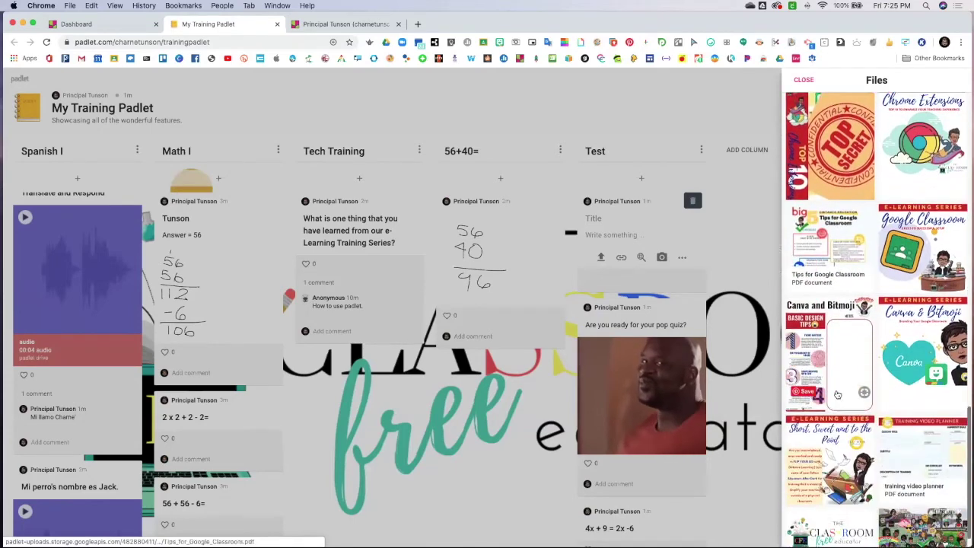
pyautogui.click(835, 342)
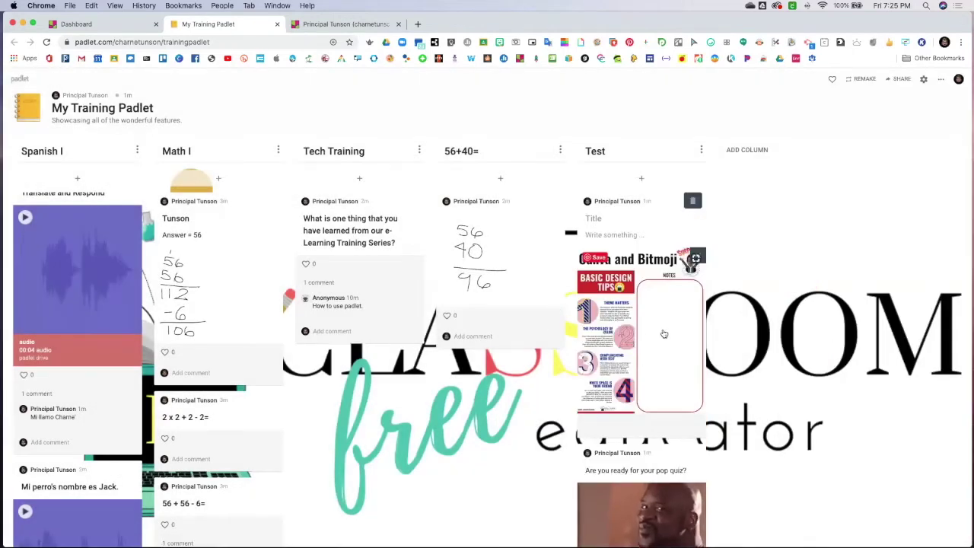
pyautogui.click(640, 180)
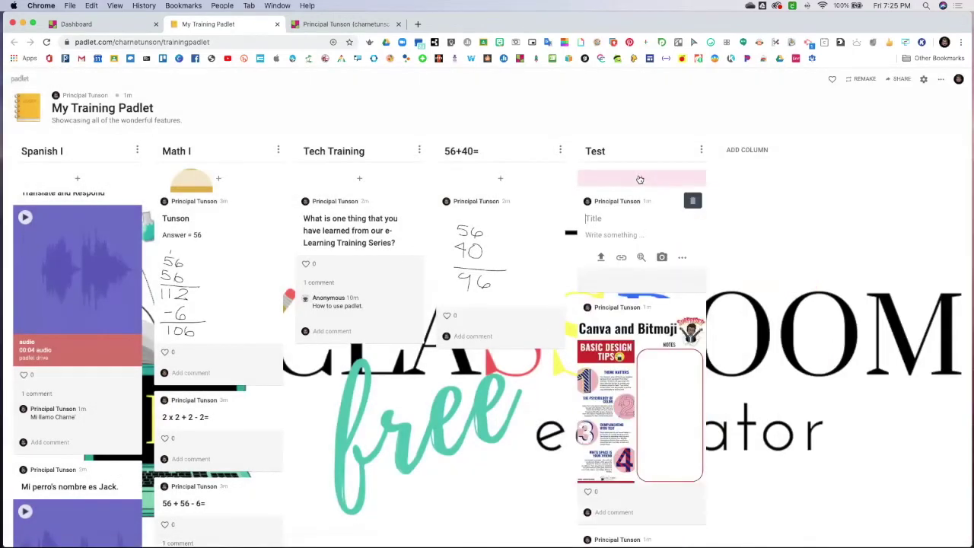
pyautogui.click(621, 258)
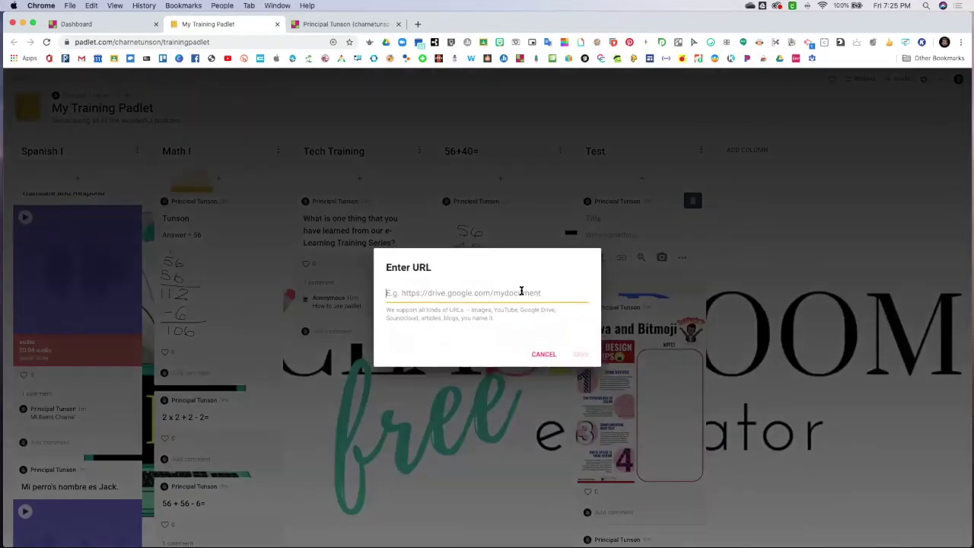
# Post a webcam snapshot, allowing camera access, as a new Test column post
pyautogui.click(544, 354)
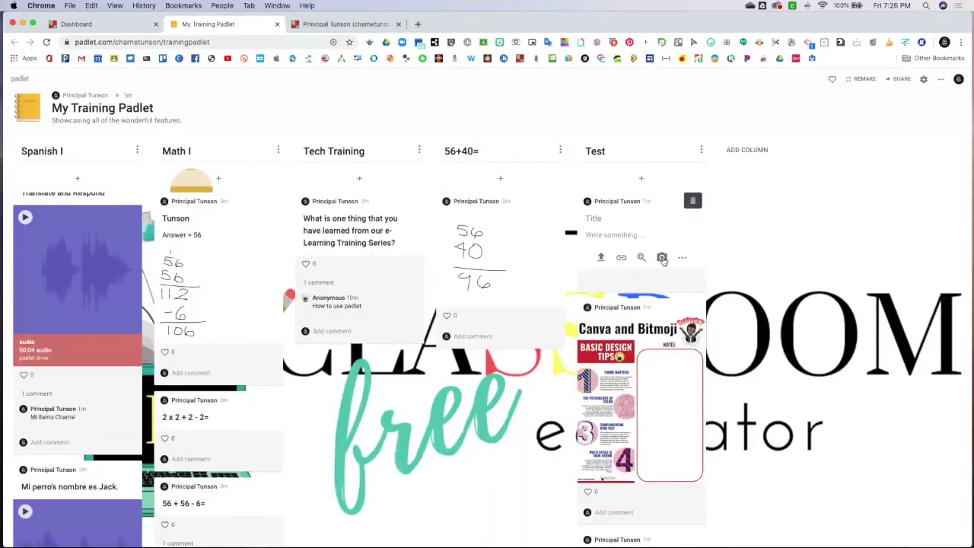
pyautogui.click(661, 257)
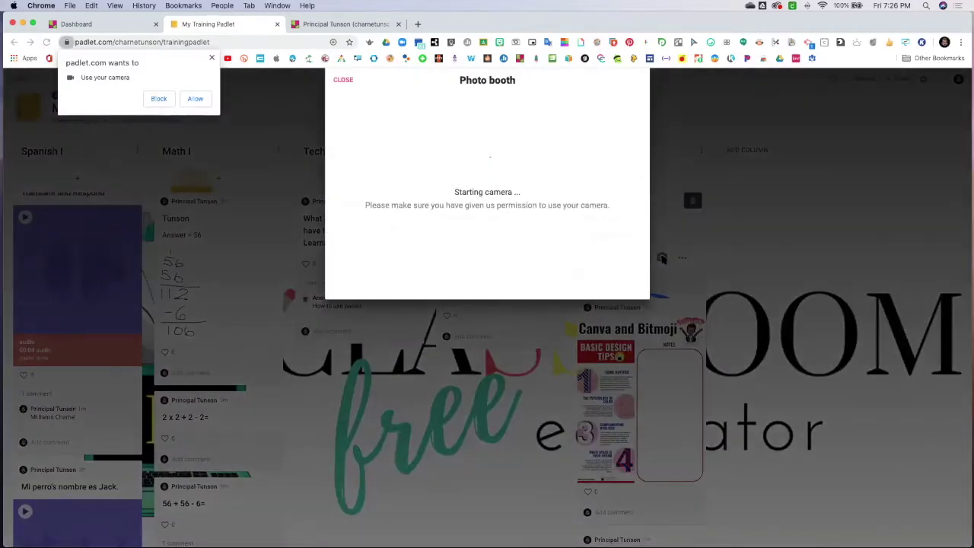
pyautogui.click(196, 100)
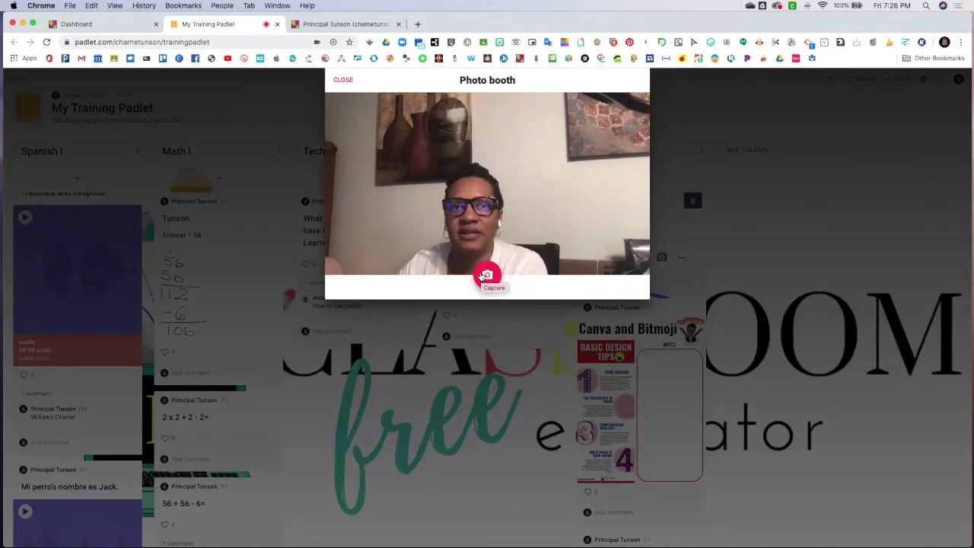
pyautogui.click(481, 275)
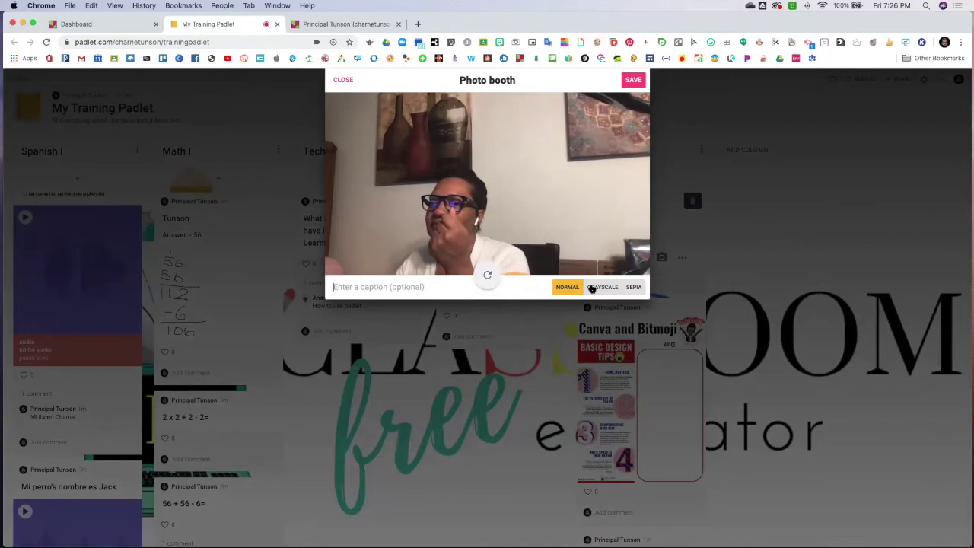
pyautogui.click(636, 79)
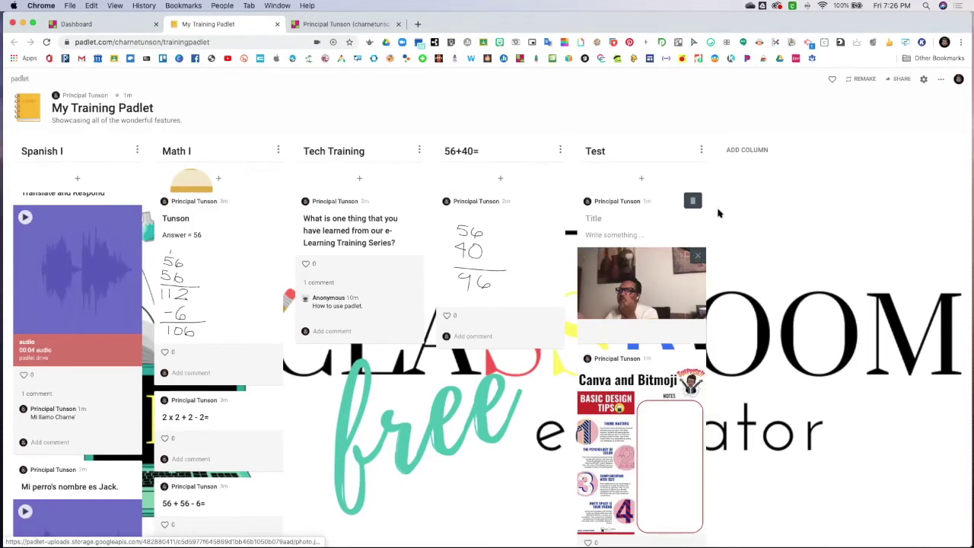
pyautogui.click(643, 179)
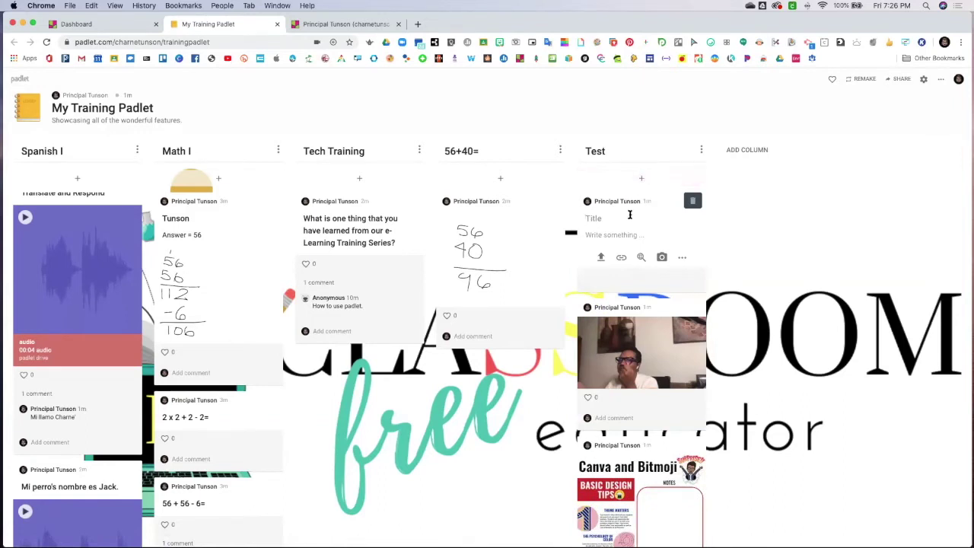
pyautogui.click(681, 261)
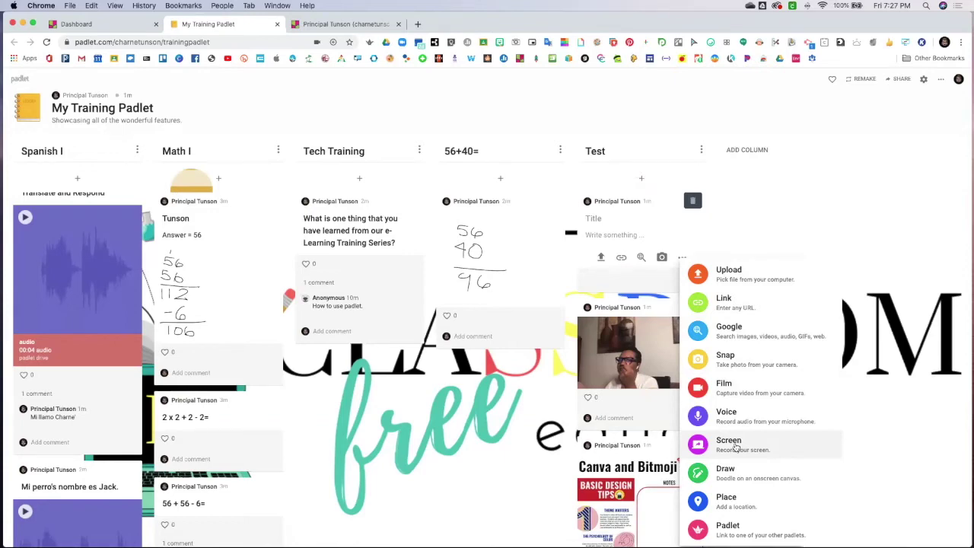
# Start recording Screen 2 with audio for the new post's screenshare
pyautogui.click(736, 449)
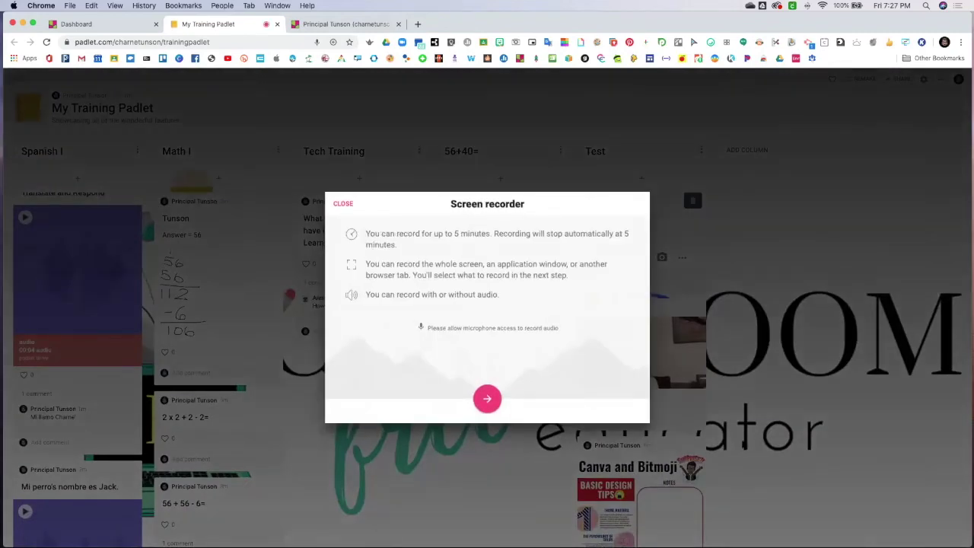
pyautogui.click(487, 398)
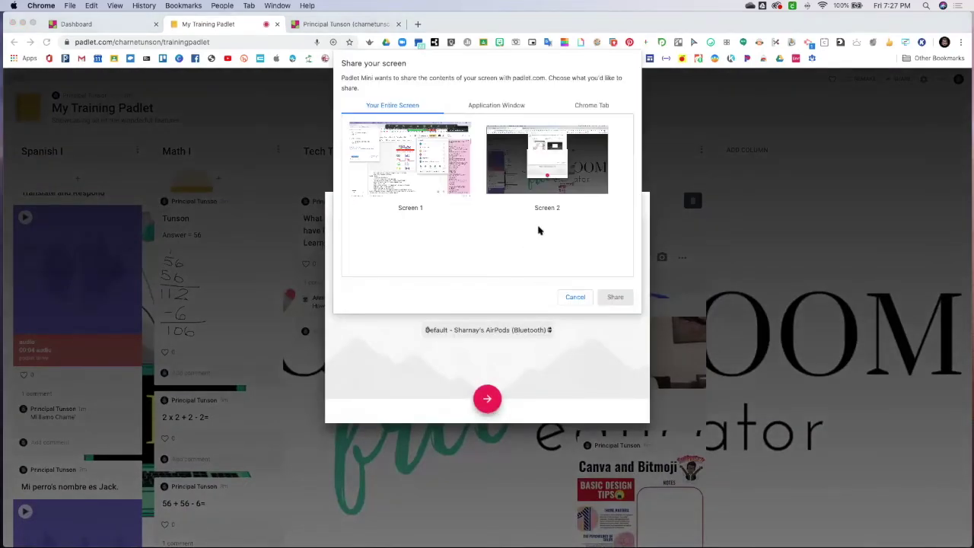
pyautogui.click(512, 182)
pyautogui.click(615, 298)
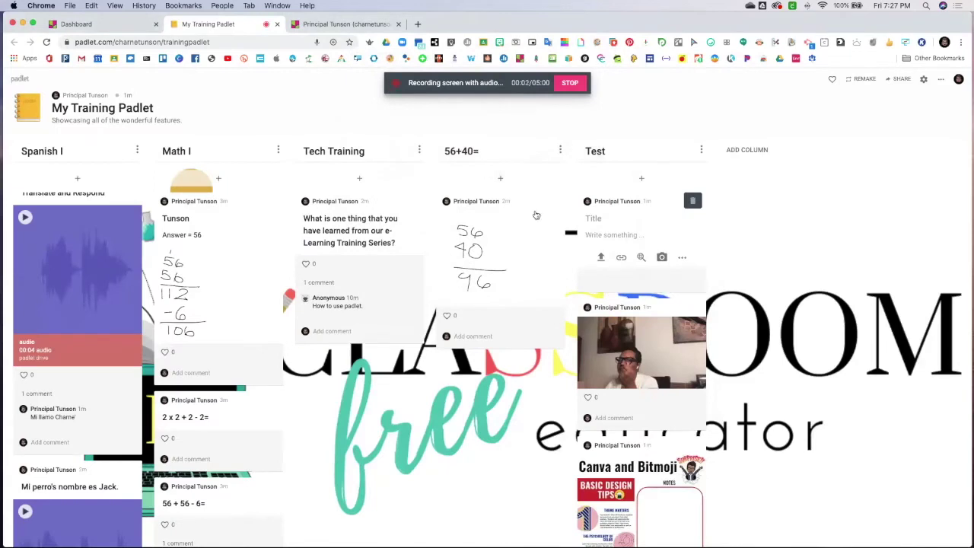
pyautogui.click(415, 24)
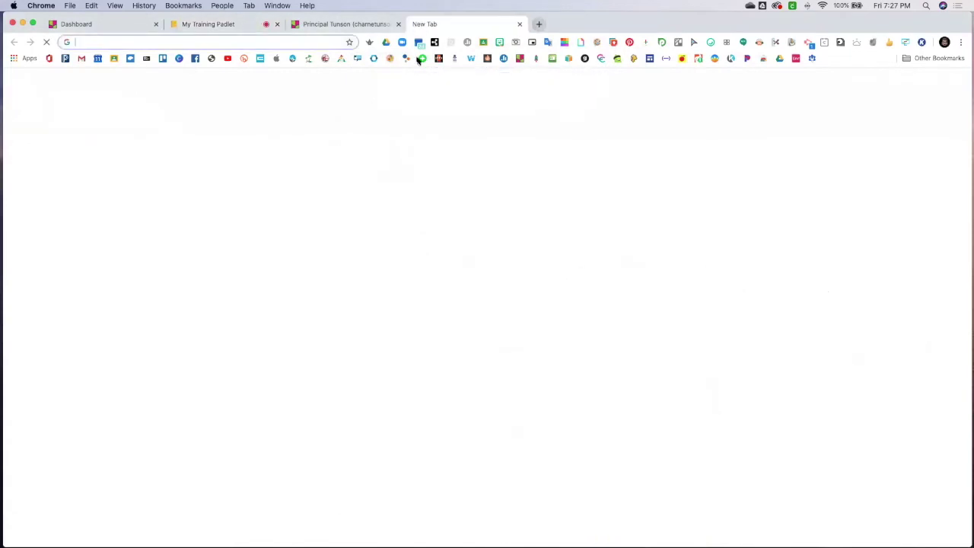
# Show Art 101's 03. Pre-Assessment assignment details in Google Classroom while recording
pyautogui.click(113, 59)
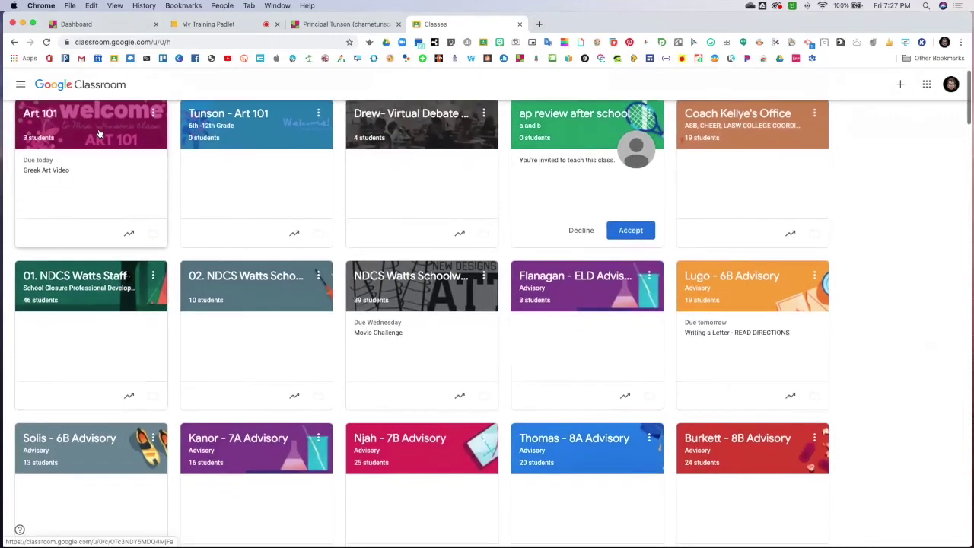
pyautogui.click(98, 134)
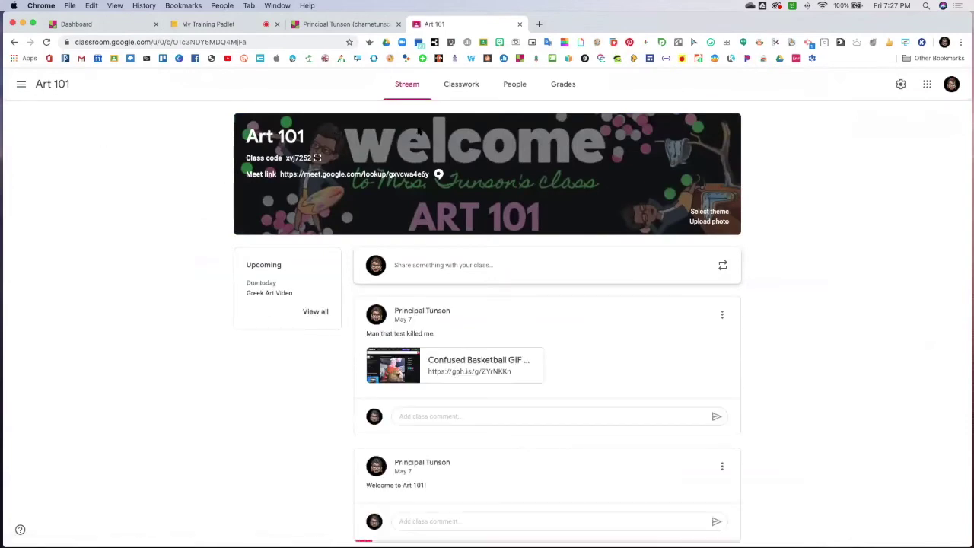
pyautogui.click(462, 86)
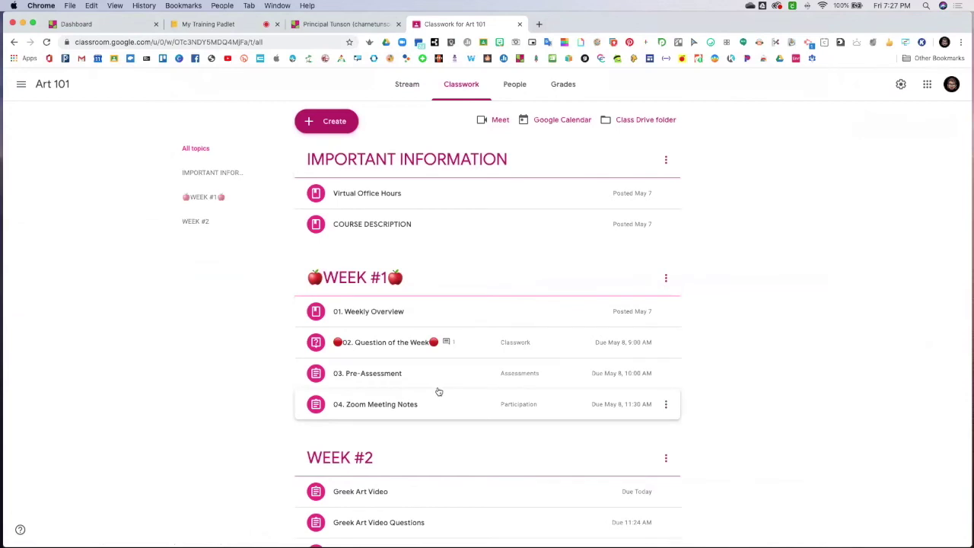
pyautogui.click(371, 376)
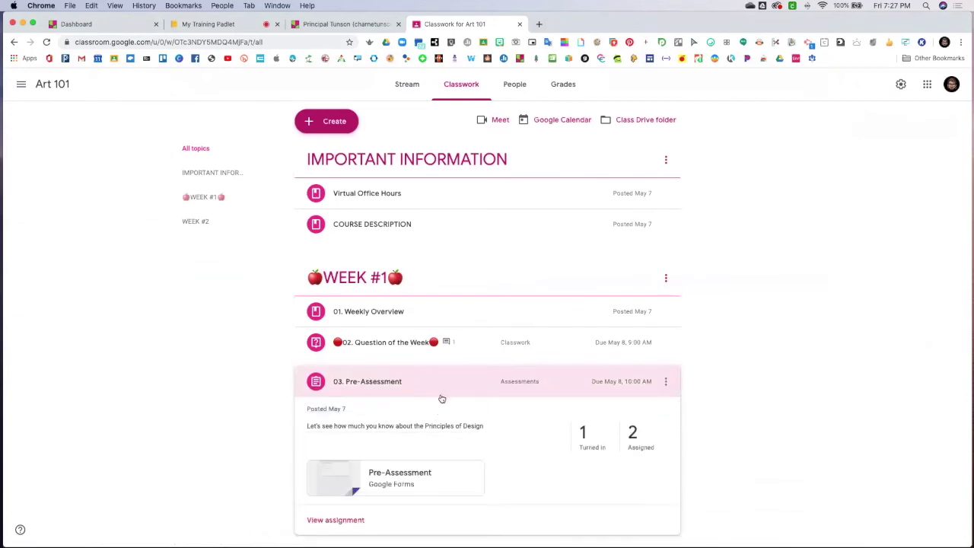
pyautogui.scroll(-1, 395, 246)
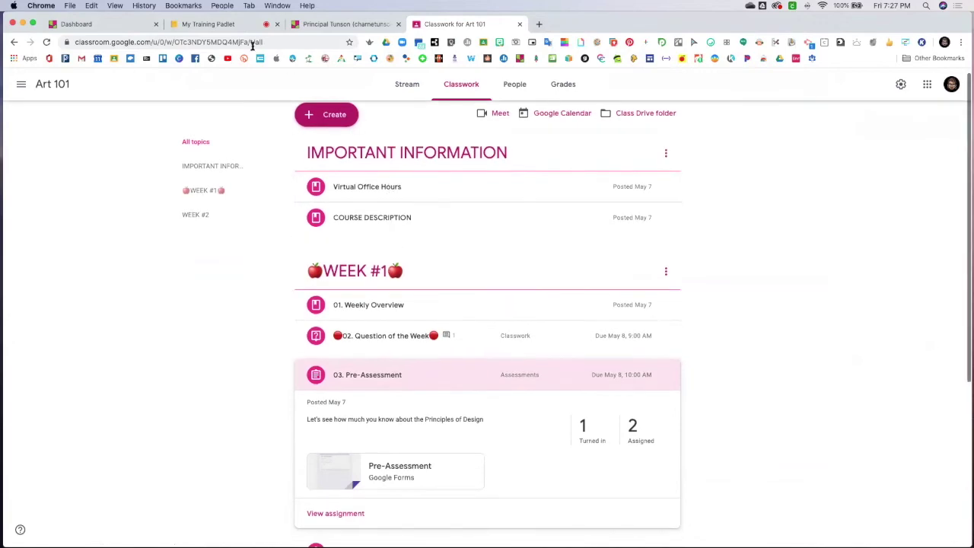
pyautogui.click(227, 25)
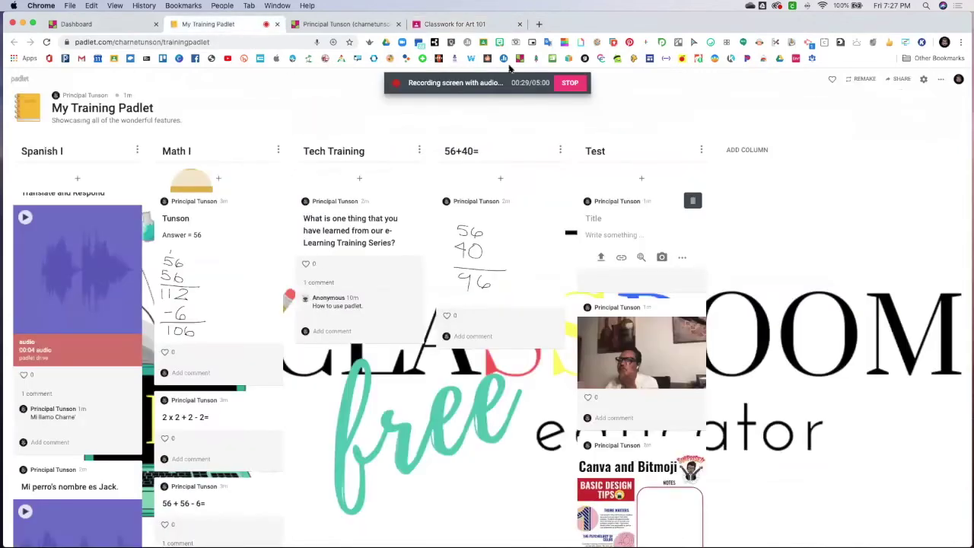
# Stop the recording, save it, and publish the 30-second screenshare post
pyautogui.click(571, 83)
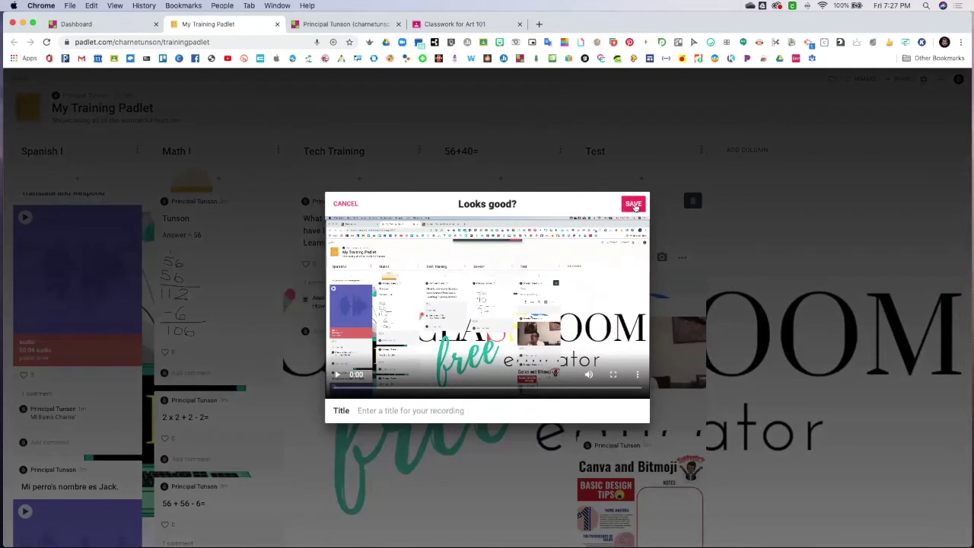
pyautogui.click(634, 205)
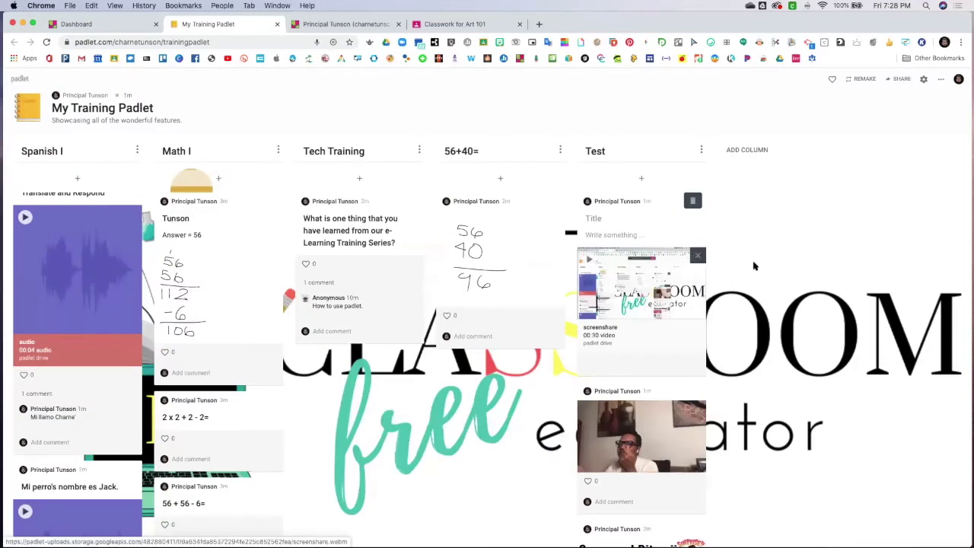
pyautogui.click(662, 182)
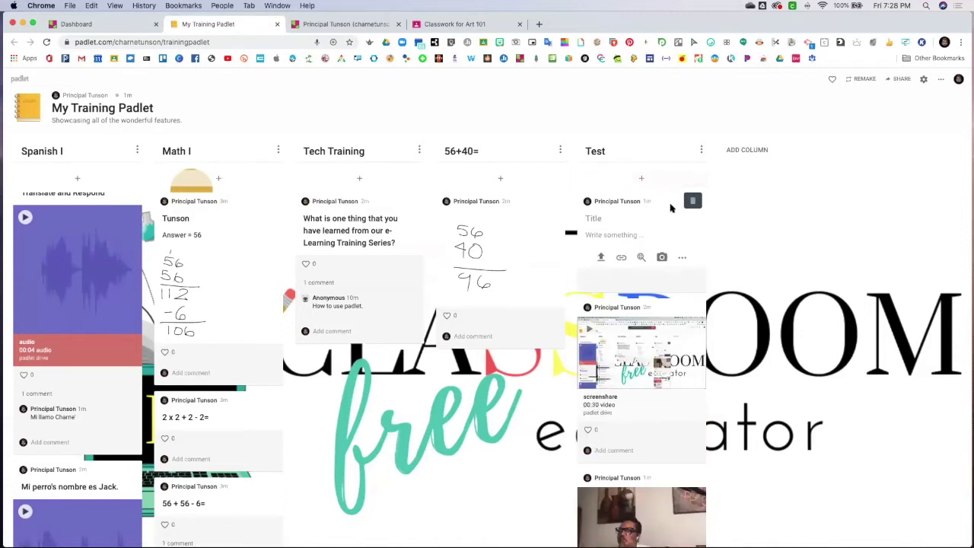
# Attach a link to the e-Learning Training Series padlet to the new Test post
pyautogui.click(681, 260)
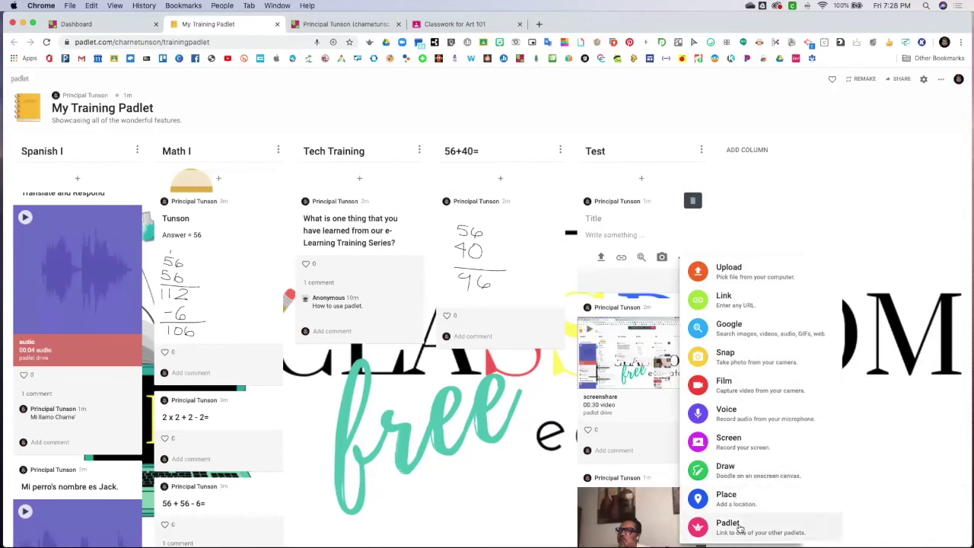
pyautogui.click(738, 525)
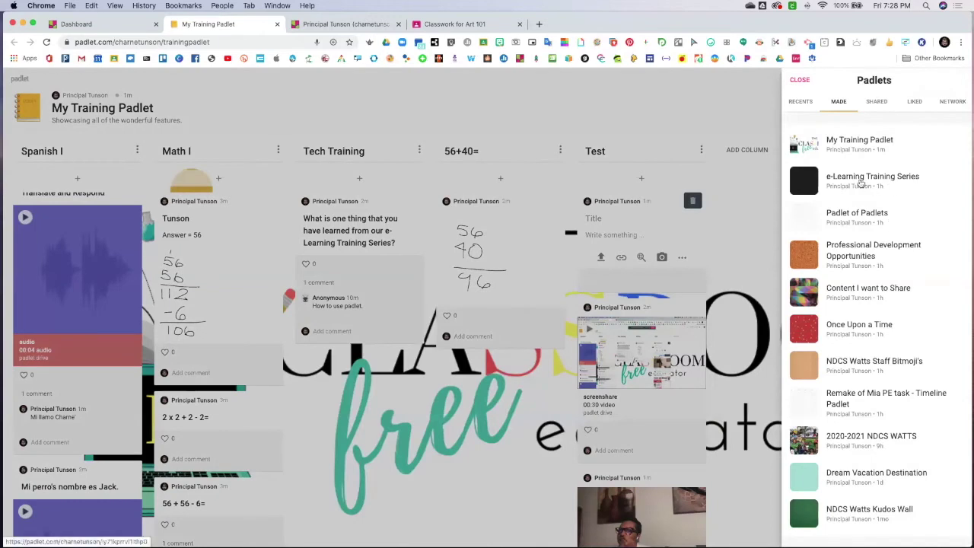
pyautogui.click(861, 182)
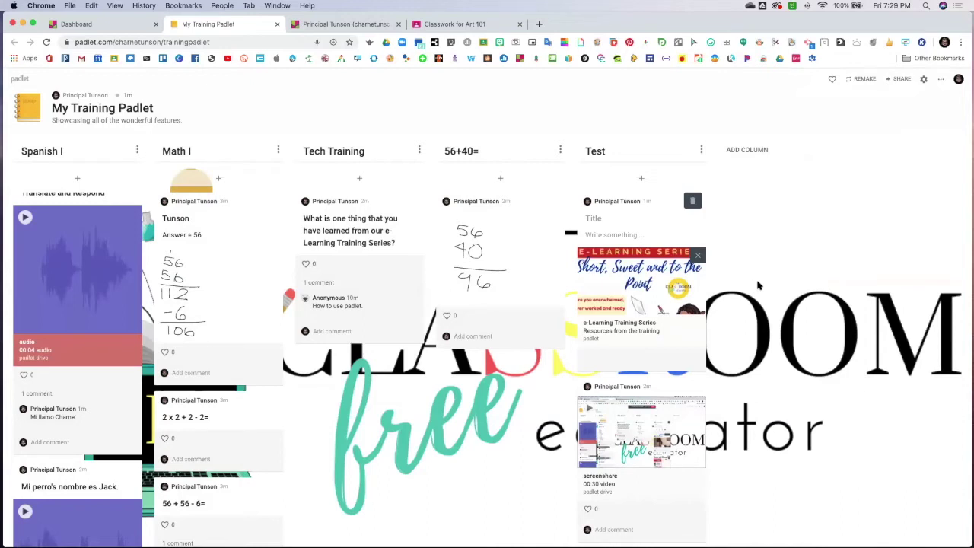
pyautogui.click(754, 153)
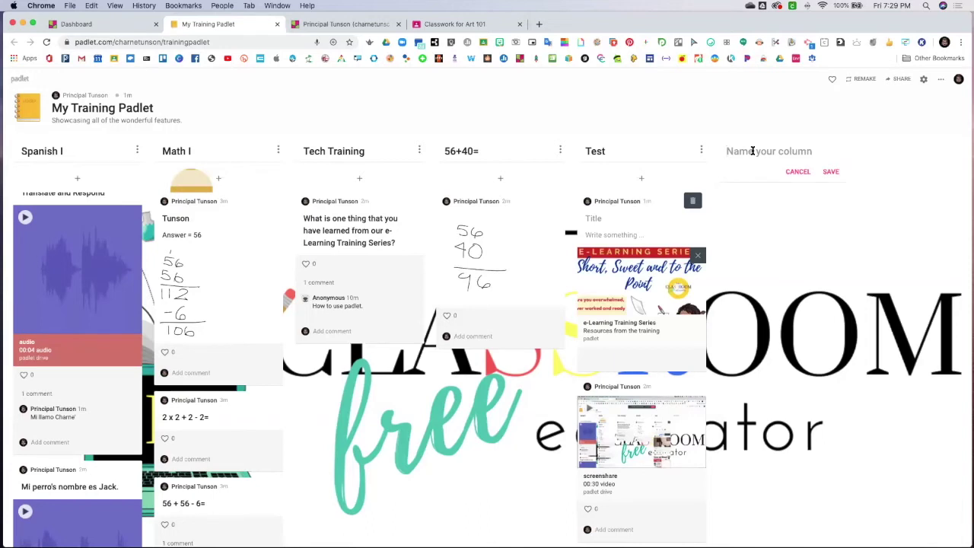
# Name the new column 'Share one frustration that you have had with distance learning? (Record Audio)' and save it
pyautogui.write('SHar')
pyautogui.press('BackSpace')
pyautogui.press('BackSpace')
pyautogui.press('BackSpace')
pyautogui.write('hare one frustration that you')
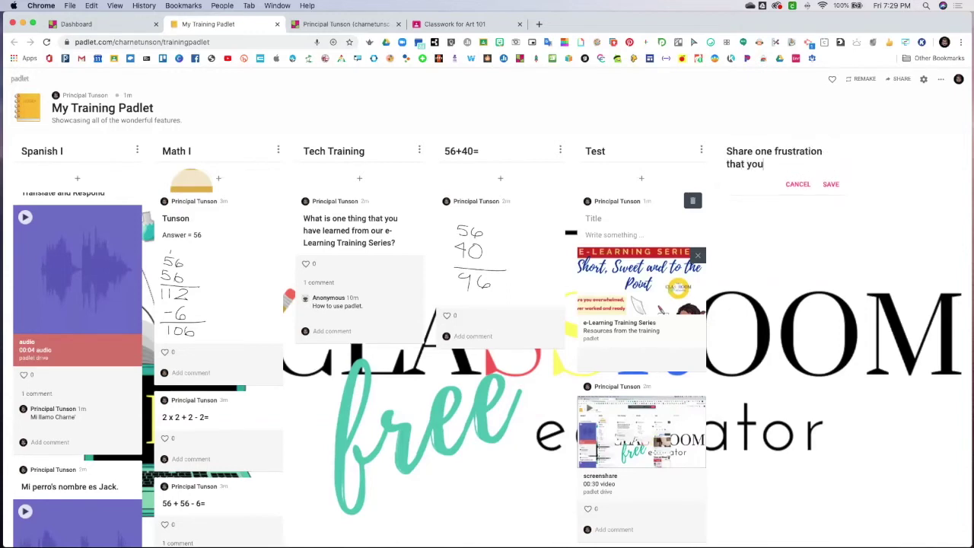
pyautogui.write(' have had with distance learning')
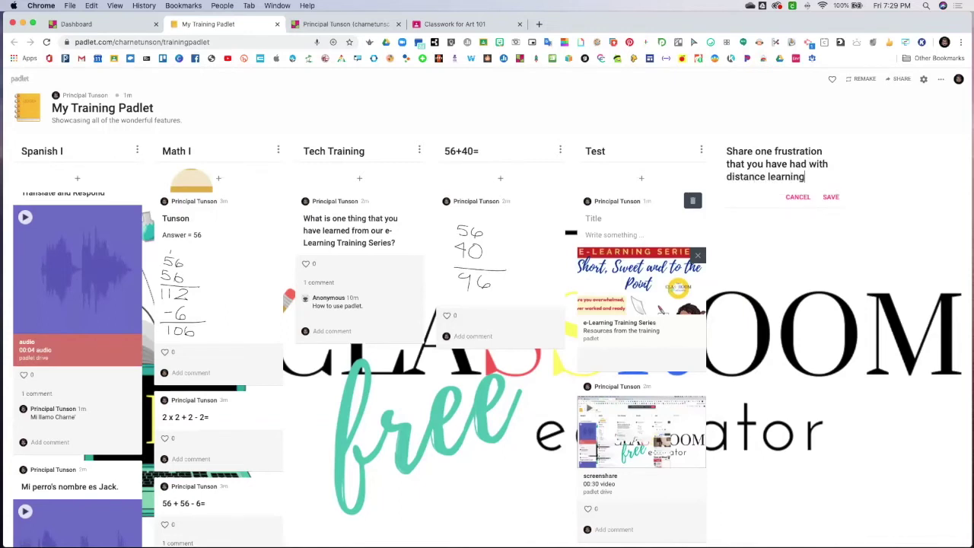
pyautogui.write('? (Record')
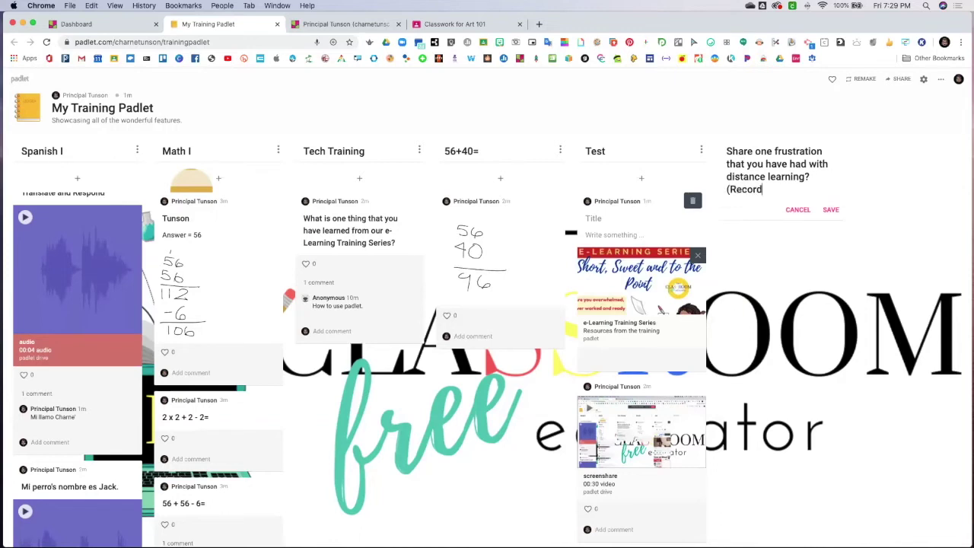
pyautogui.write(' Audio)')
pyautogui.click(831, 209)
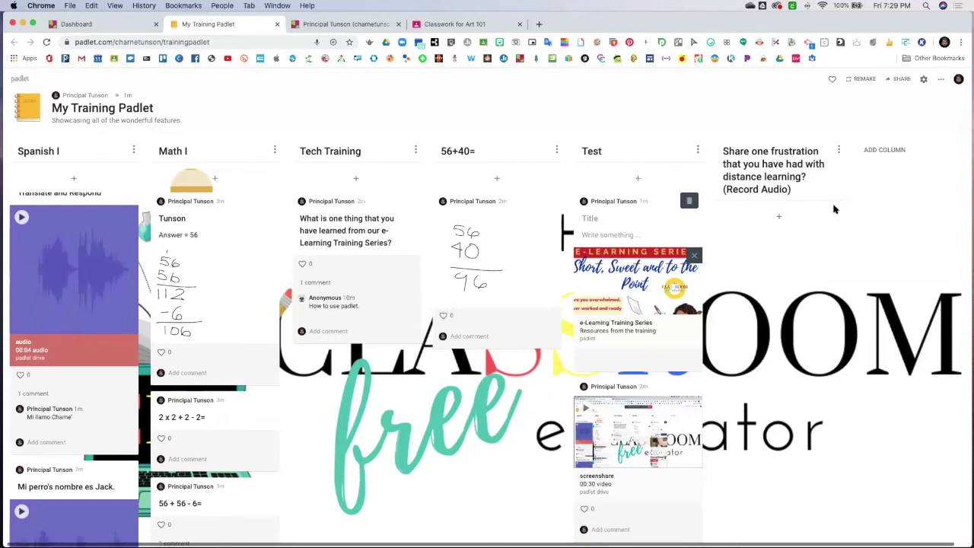
# Start a new post in the frustration column and choose a Voice attachment
pyautogui.click(778, 216)
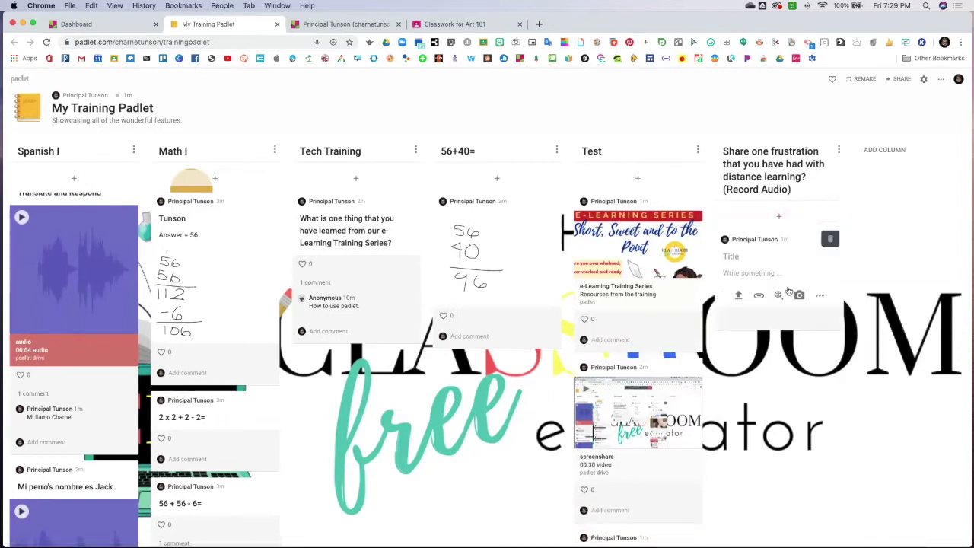
pyautogui.click(820, 295)
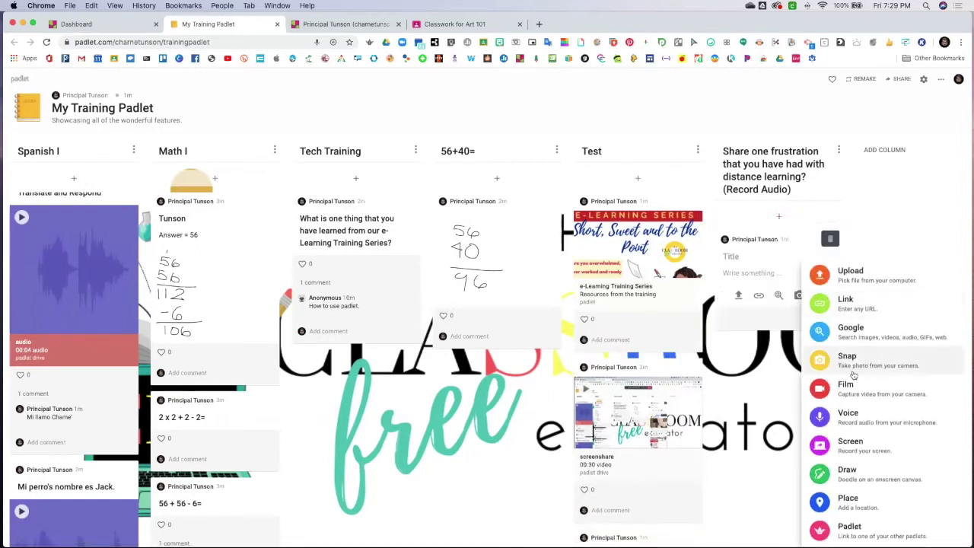
pyautogui.click(853, 416)
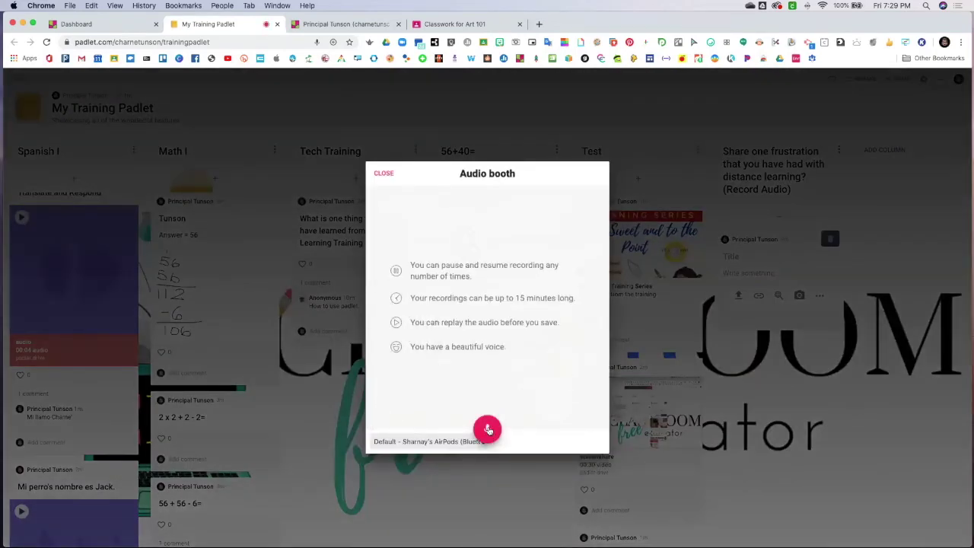
# Record a 20-second voice clip and save it as the post
pyautogui.click(487, 430)
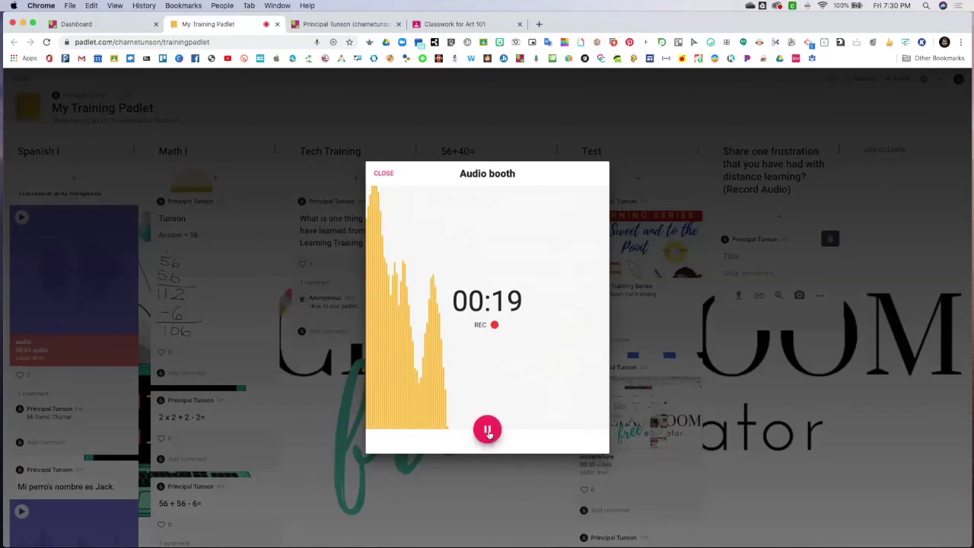
pyautogui.click(487, 431)
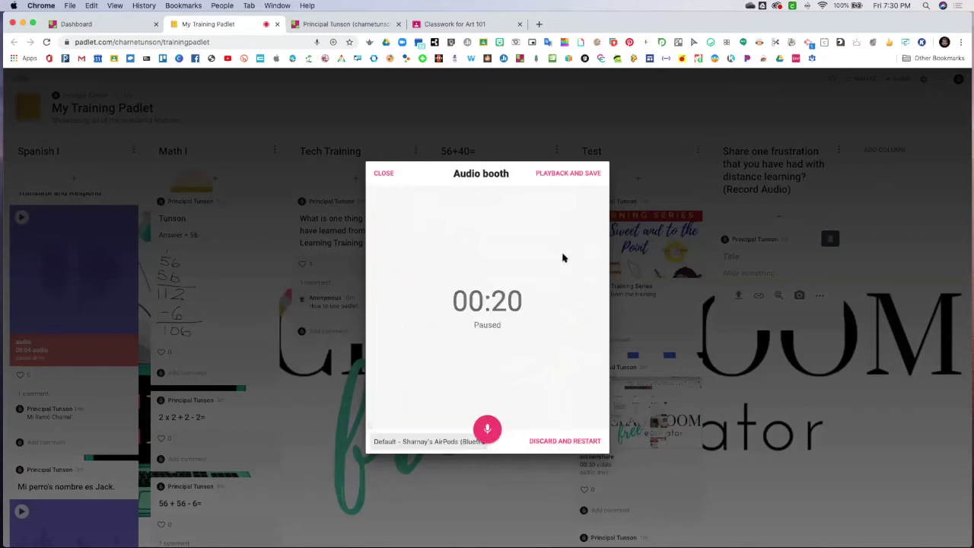
pyautogui.click(567, 174)
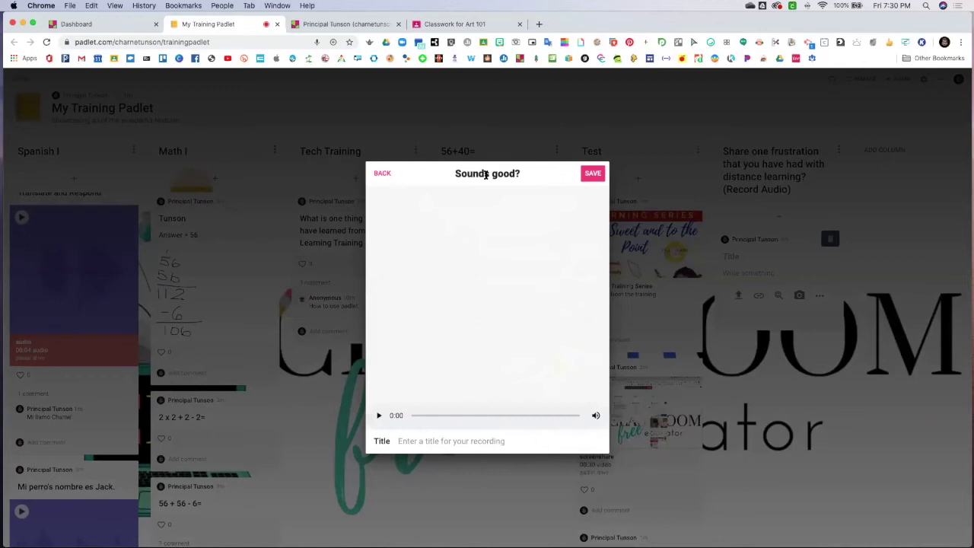
pyautogui.click(589, 175)
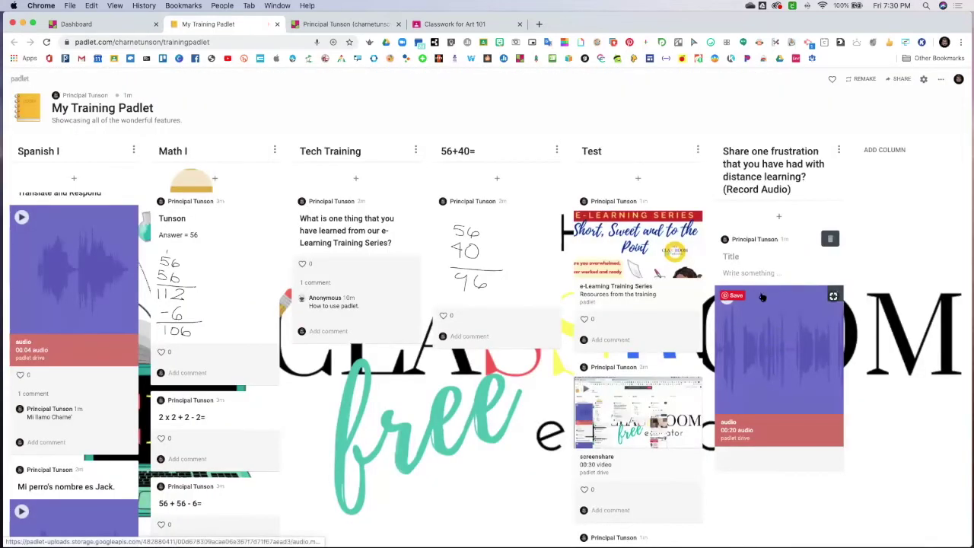
pyautogui.scroll(-1, 766, 344)
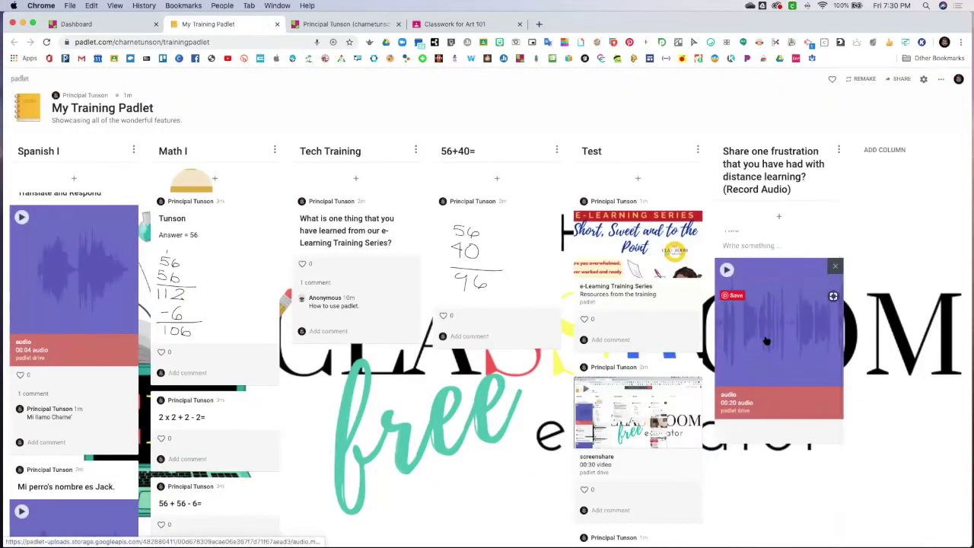
pyautogui.scroll(1, 768, 347)
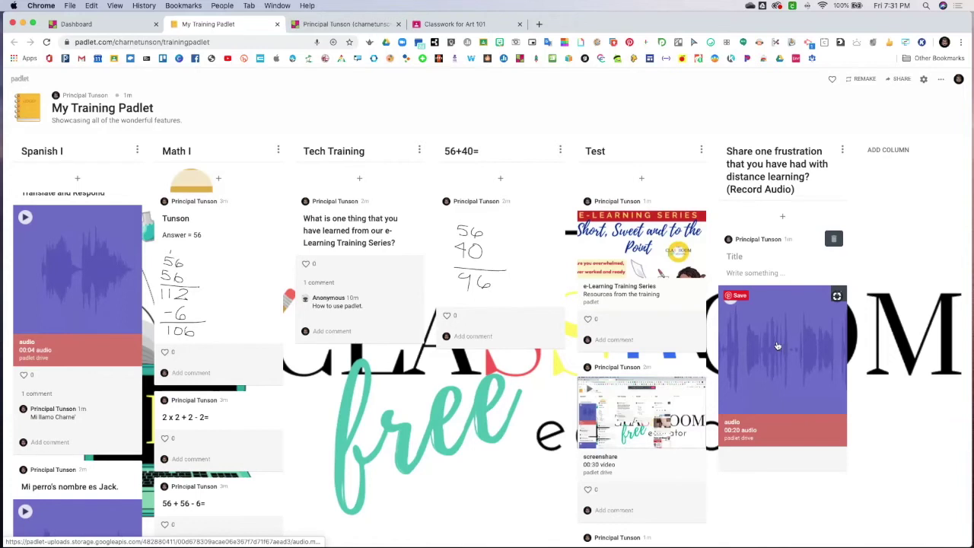
pyautogui.scroll(-1, 778, 347)
pyautogui.scroll(1, 780, 346)
pyautogui.hscroll(2, 791, 341)
pyautogui.hscroll(-2, 789, 342)
# Share the padlet to Google Classroom as class material for Art 101
pyautogui.click(902, 80)
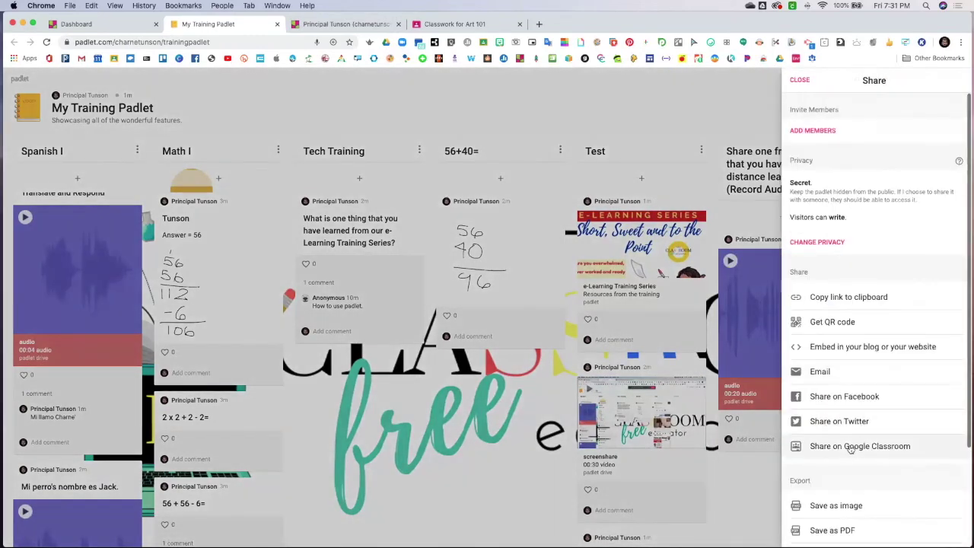
pyautogui.click(850, 448)
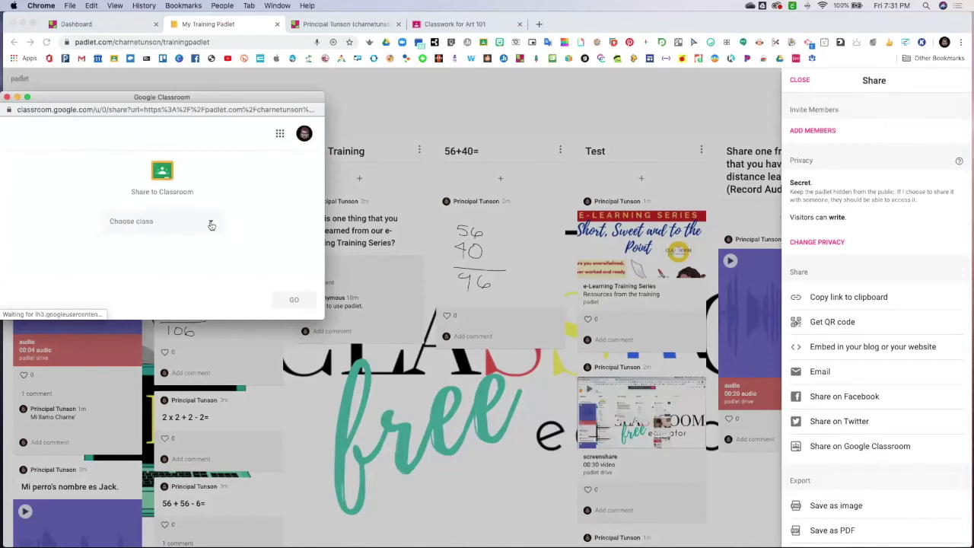
pyautogui.click(211, 223)
pyautogui.click(125, 191)
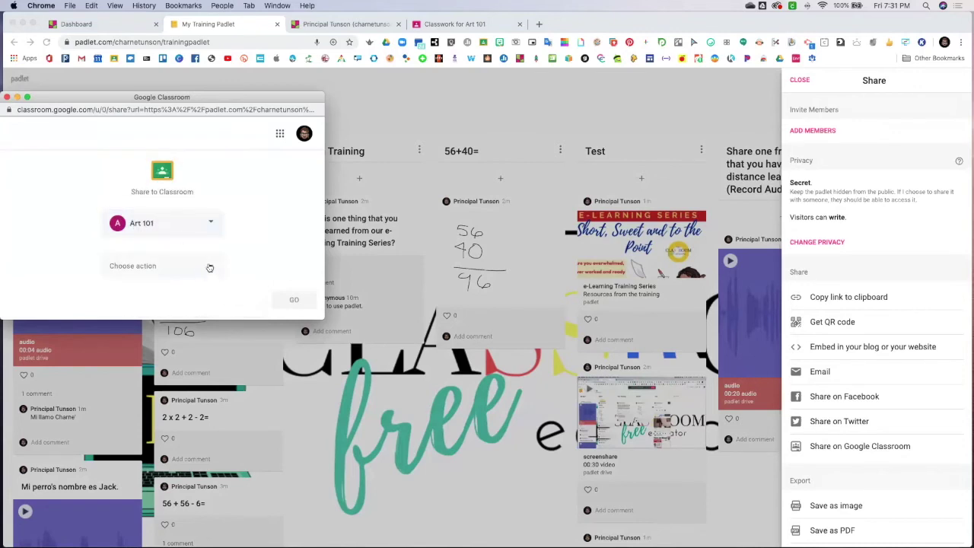
pyautogui.click(210, 266)
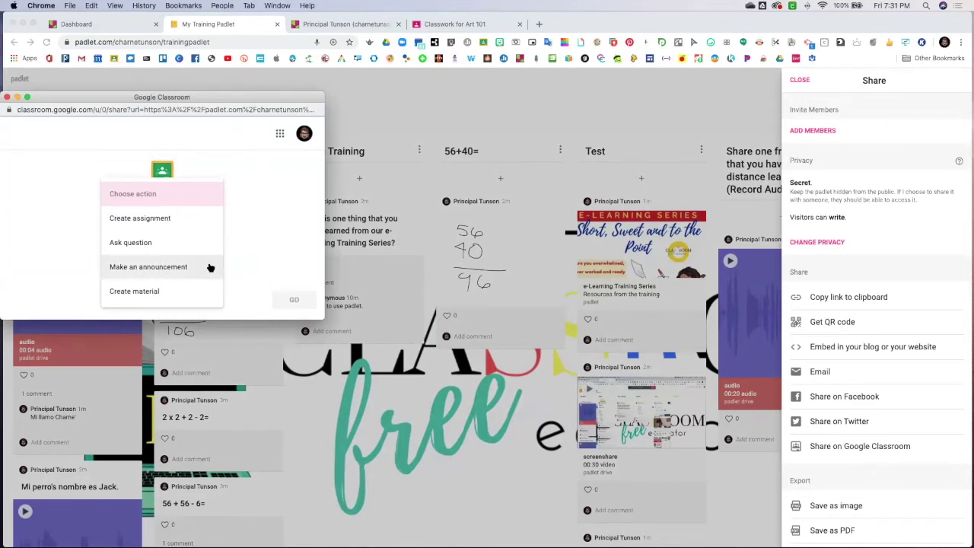
pyautogui.click(174, 293)
pyautogui.click(295, 299)
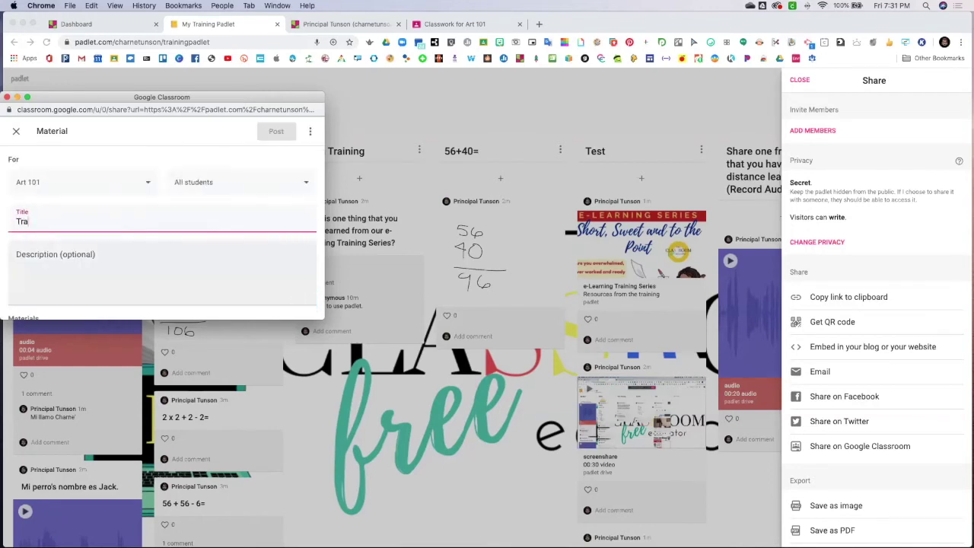
# File the material under the WEEK #2 topic, post it, and view the class page
pyautogui.write('actice Padlet')
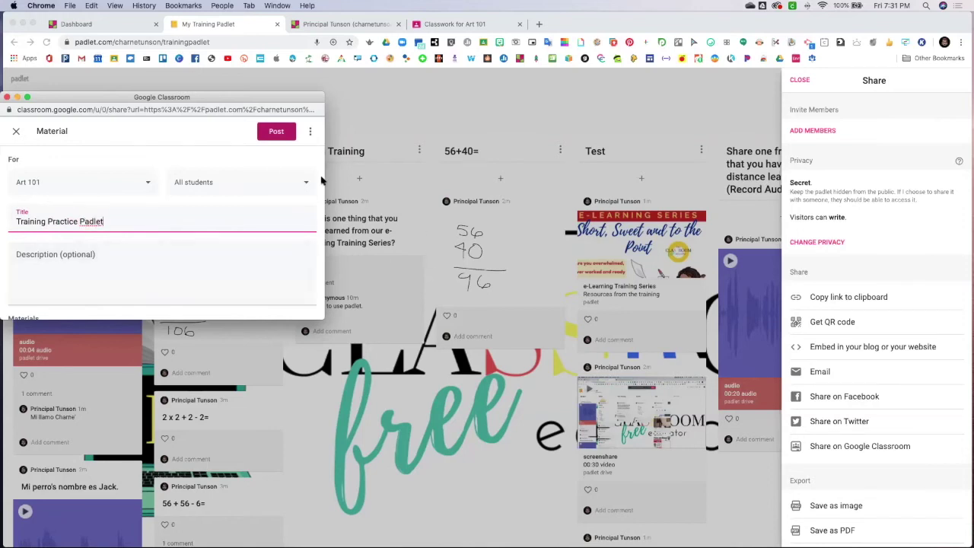
pyautogui.scroll(-5, 278, 207)
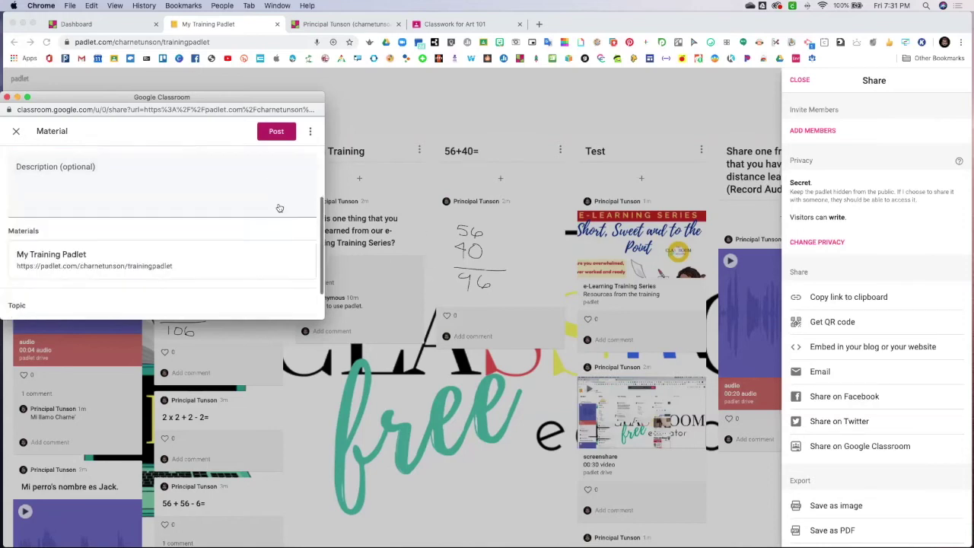
pyautogui.click(303, 287)
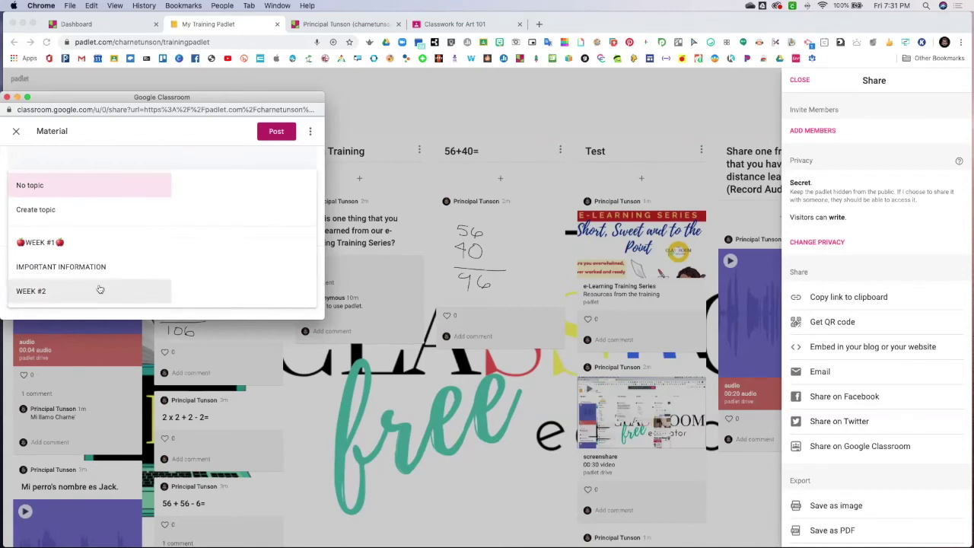
pyautogui.click(100, 289)
pyautogui.click(282, 132)
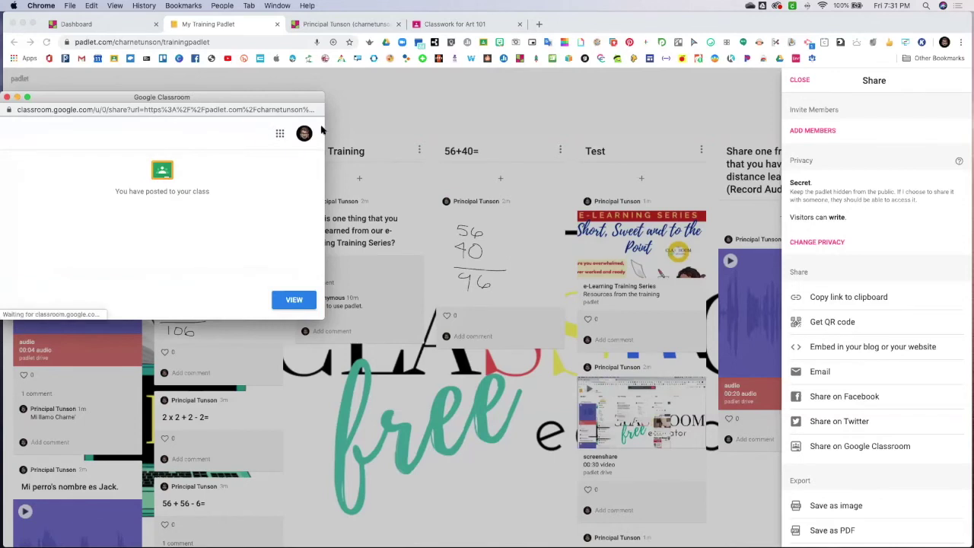
pyautogui.click(302, 301)
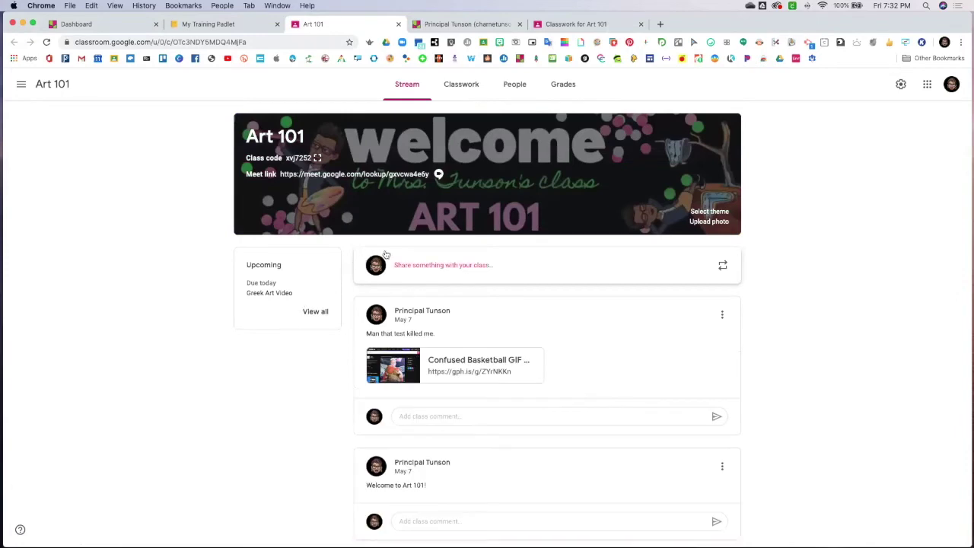
# From Classwork, open the Training Practice Padlet material and its My Training Padlet attachment
pyautogui.click(458, 86)
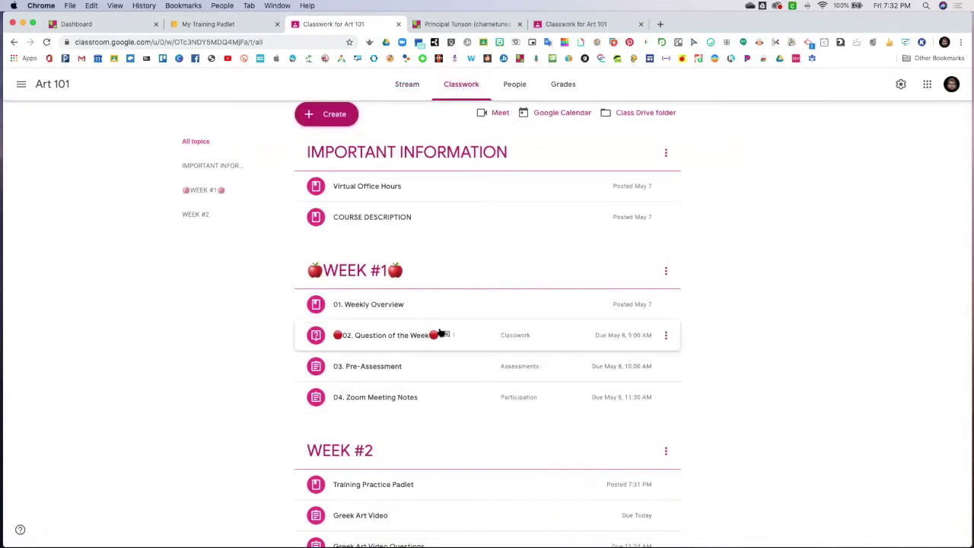
pyautogui.scroll(-3, 440, 332)
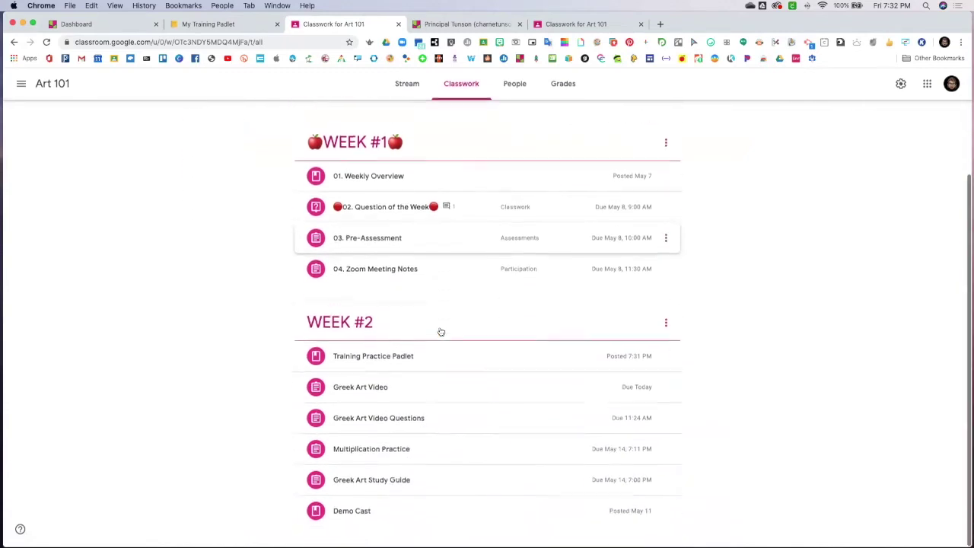
pyautogui.click(389, 360)
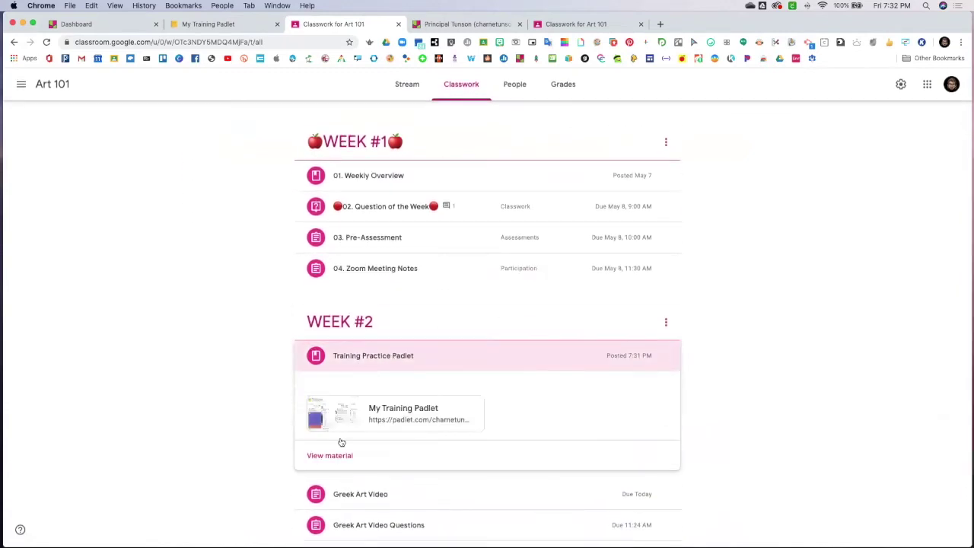
pyautogui.click(329, 453)
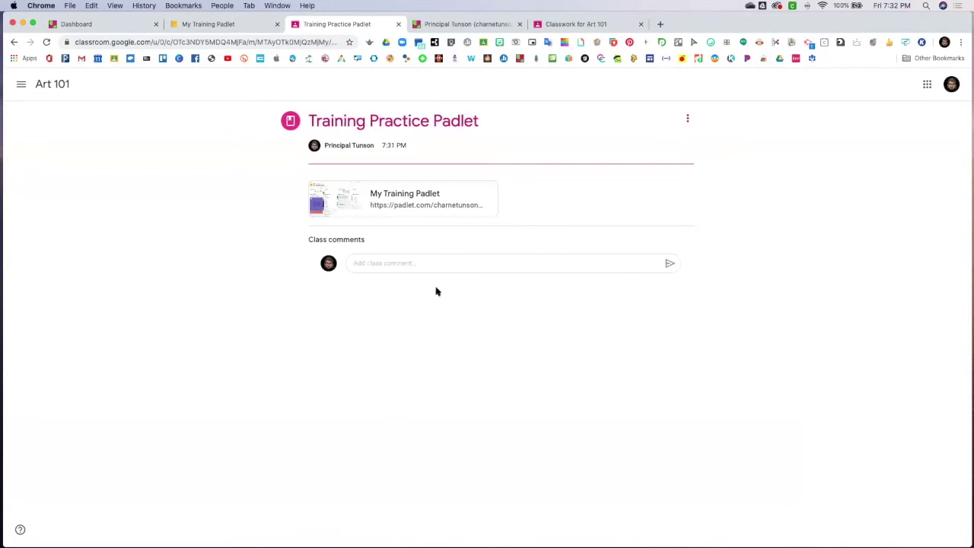
pyautogui.click(405, 196)
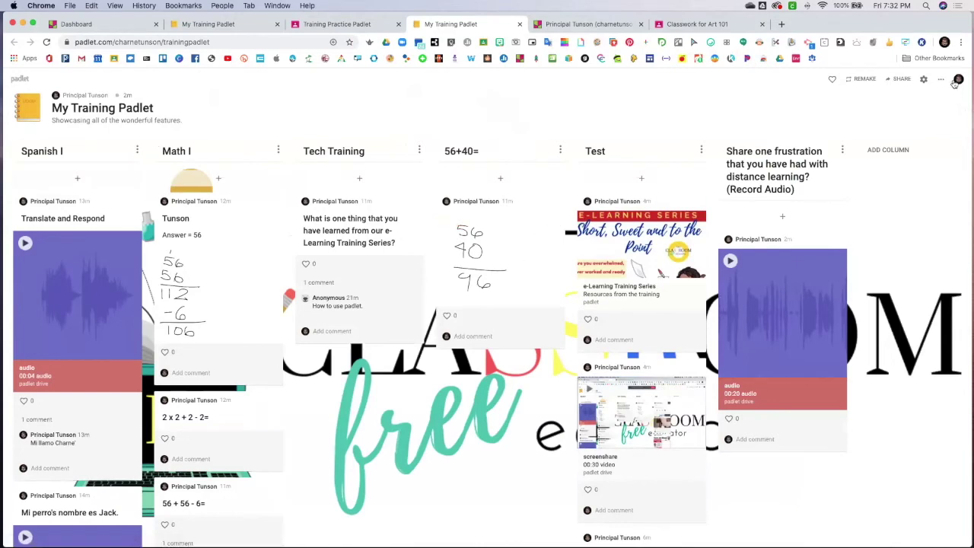
# Change My Training Padlet's format from columns to Canvas through the ••• menu
pyautogui.click(924, 80)
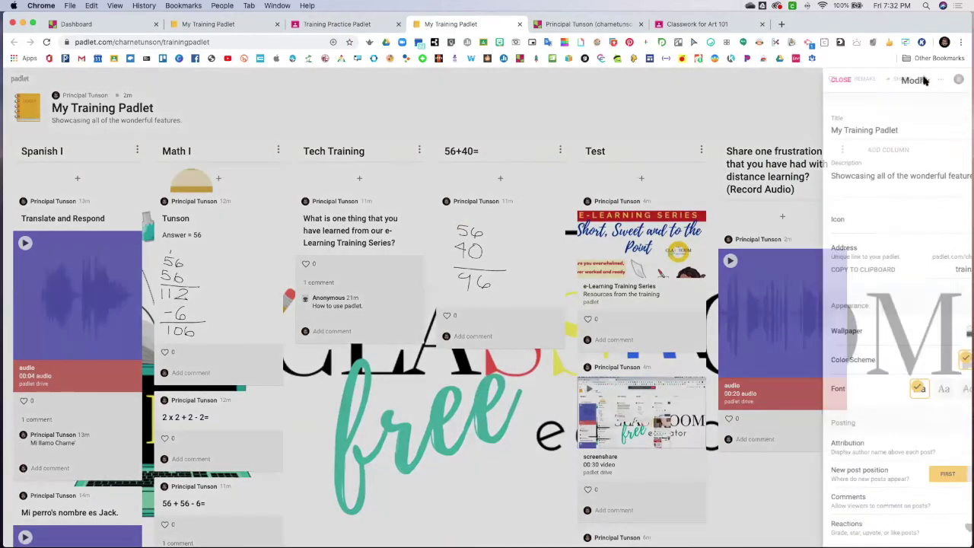
pyautogui.scroll(-5, 857, 285)
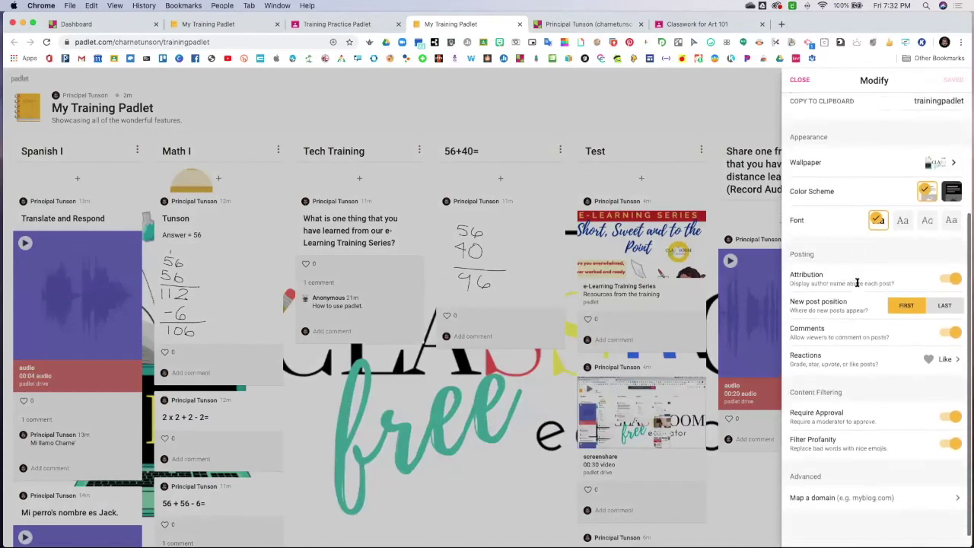
pyautogui.scroll(5, 858, 282)
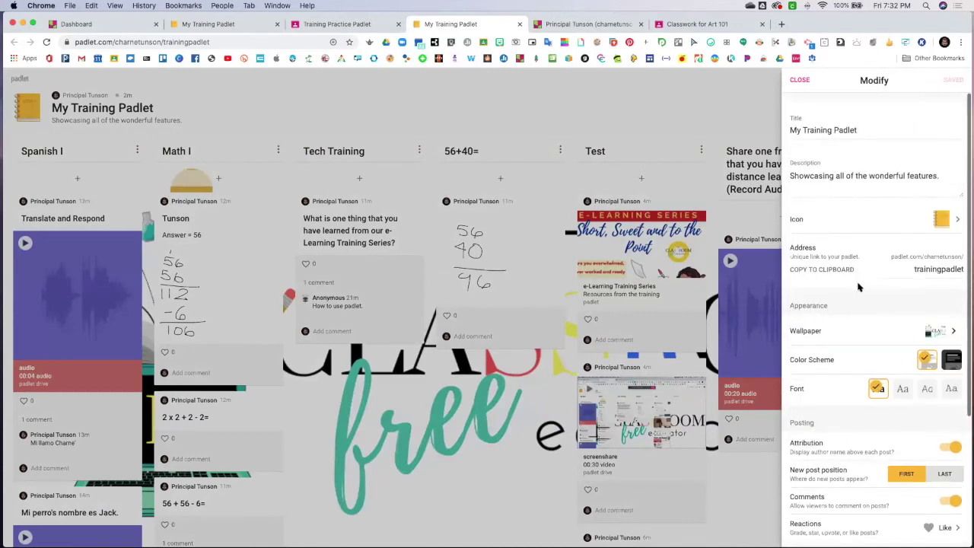
pyautogui.click(799, 80)
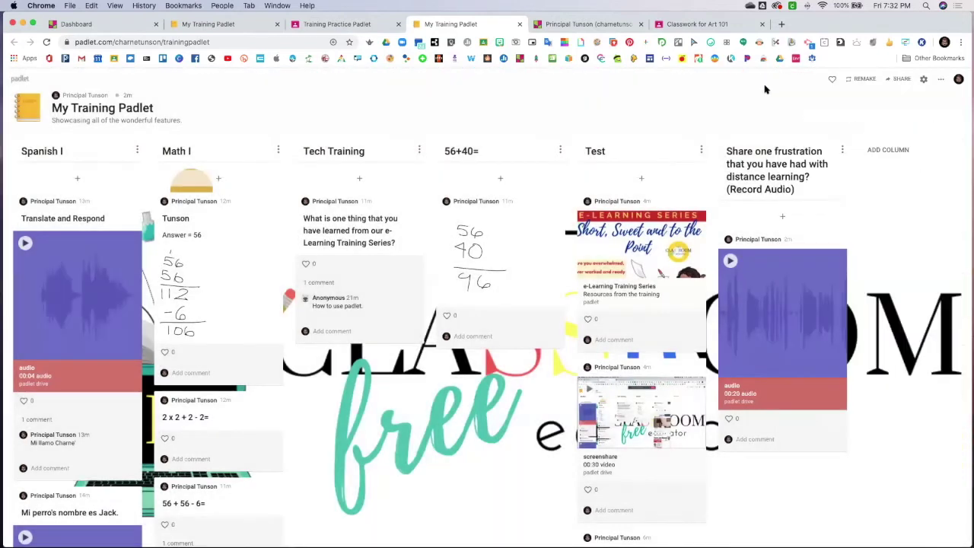
pyautogui.click(941, 82)
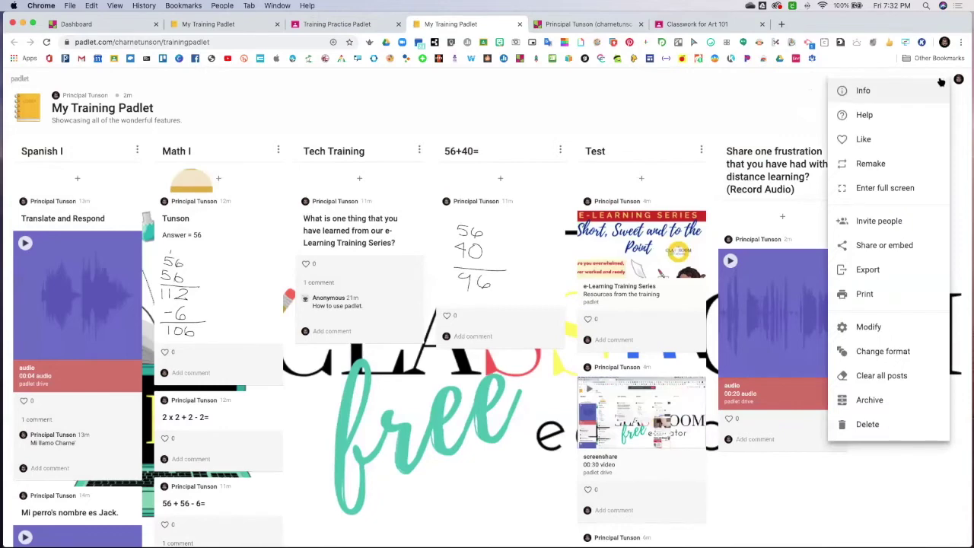
pyautogui.click(894, 354)
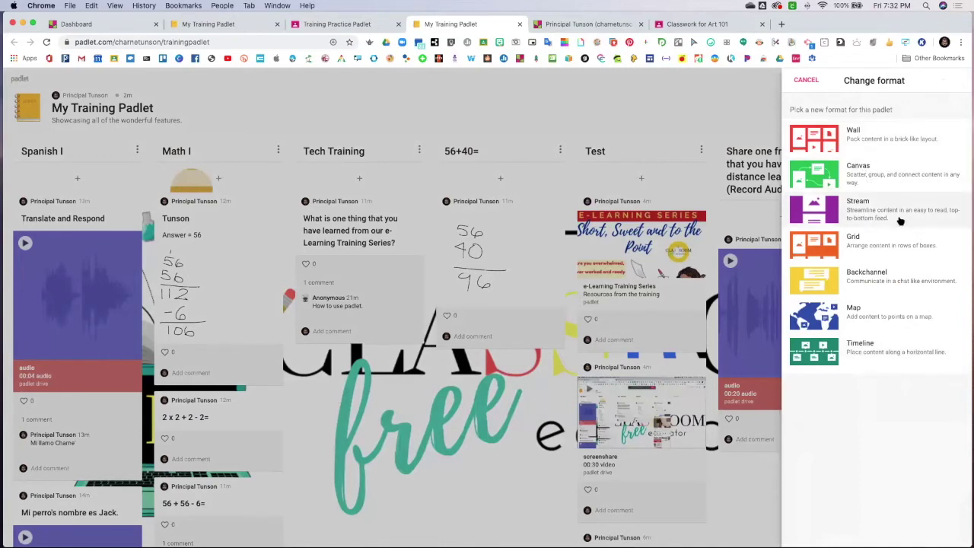
pyautogui.click(875, 179)
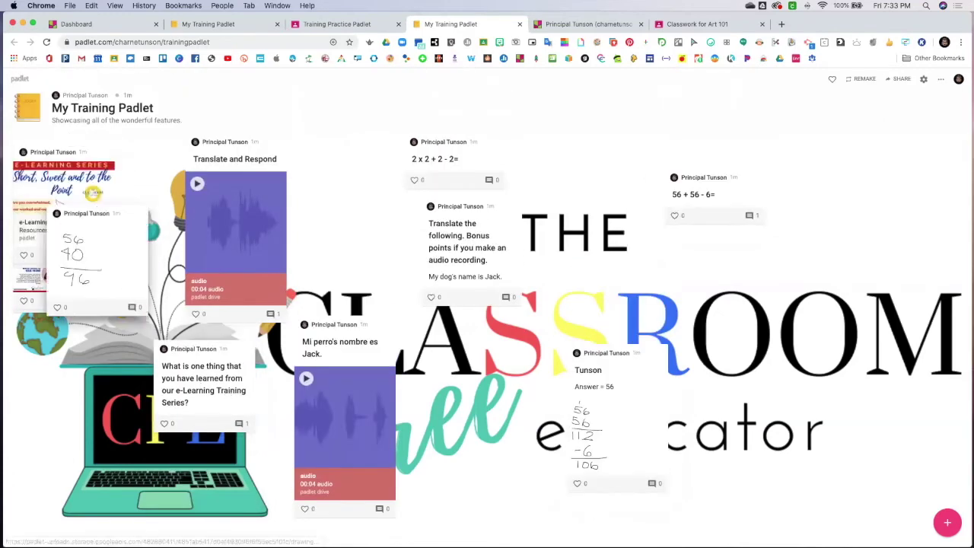
pyautogui.moveTo(112, 421)
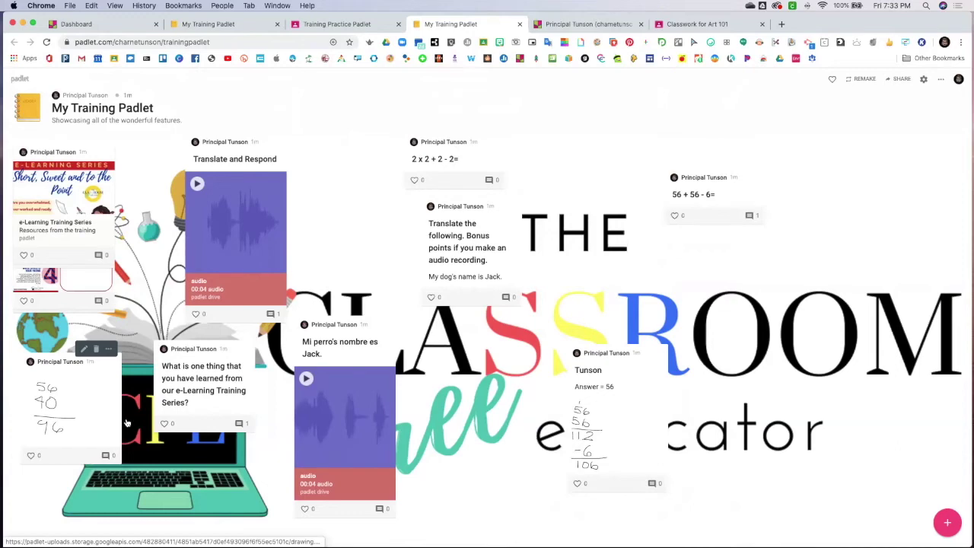
# Close the extra My Training Padlet and Training Practice Padlet tabs, then open Padlet of Padlets from the dashboard
pyautogui.click(520, 25)
pyautogui.click(398, 24)
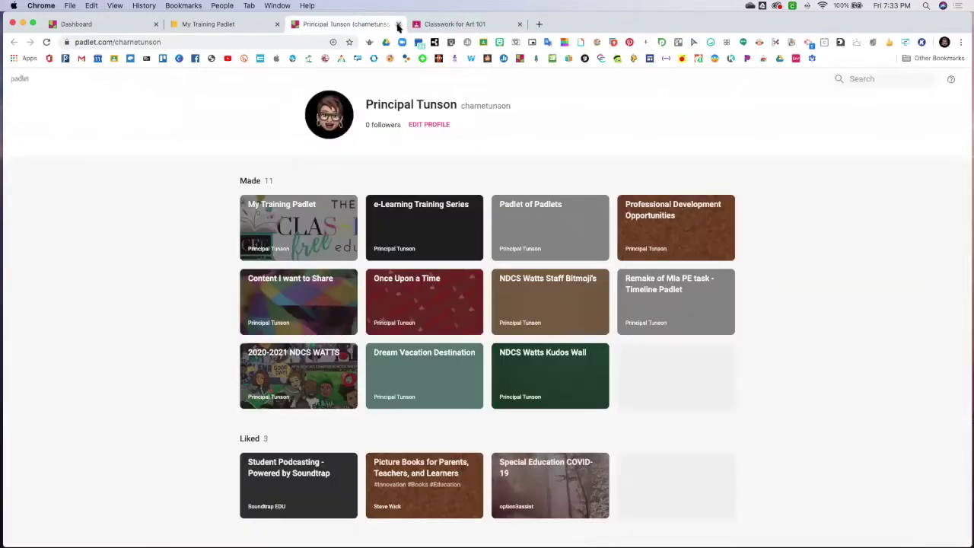
pyautogui.click(226, 25)
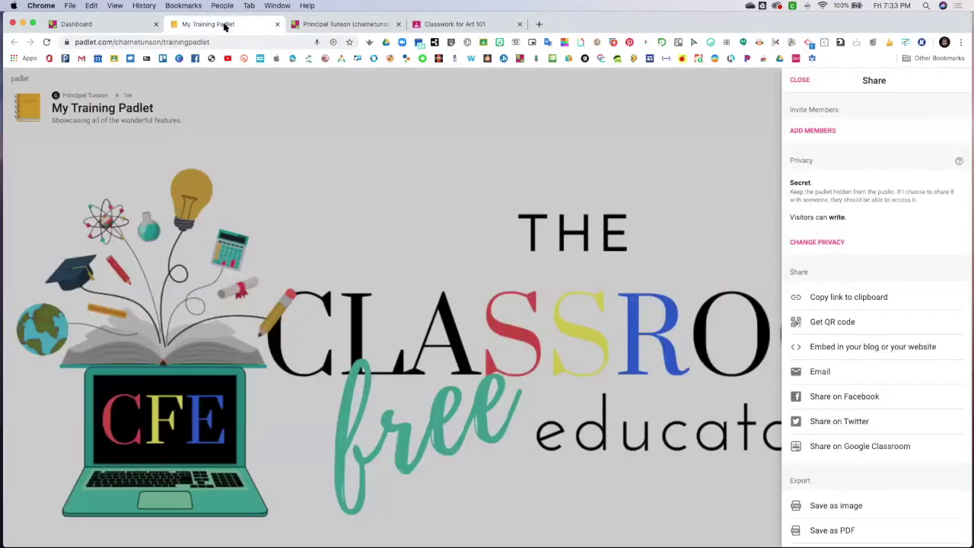
pyautogui.click(277, 25)
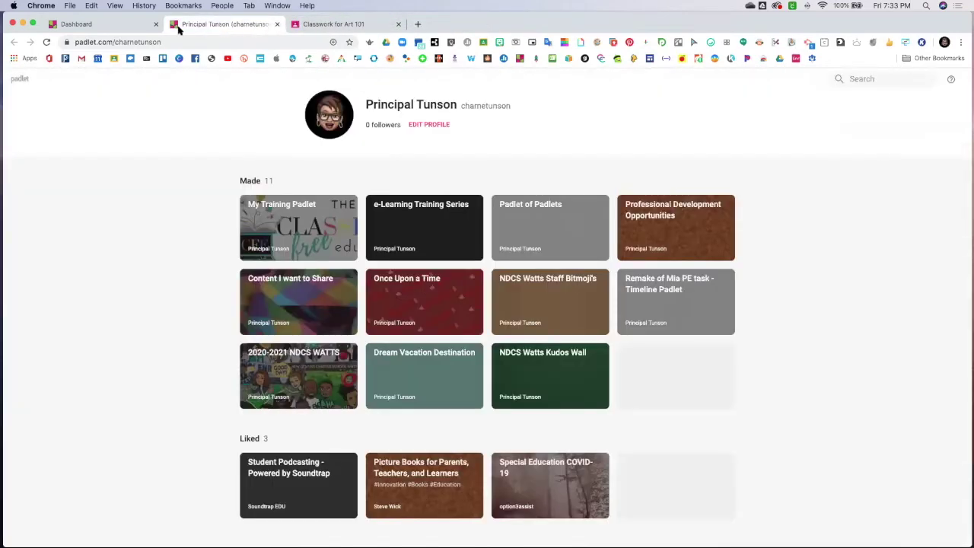
pyautogui.click(82, 25)
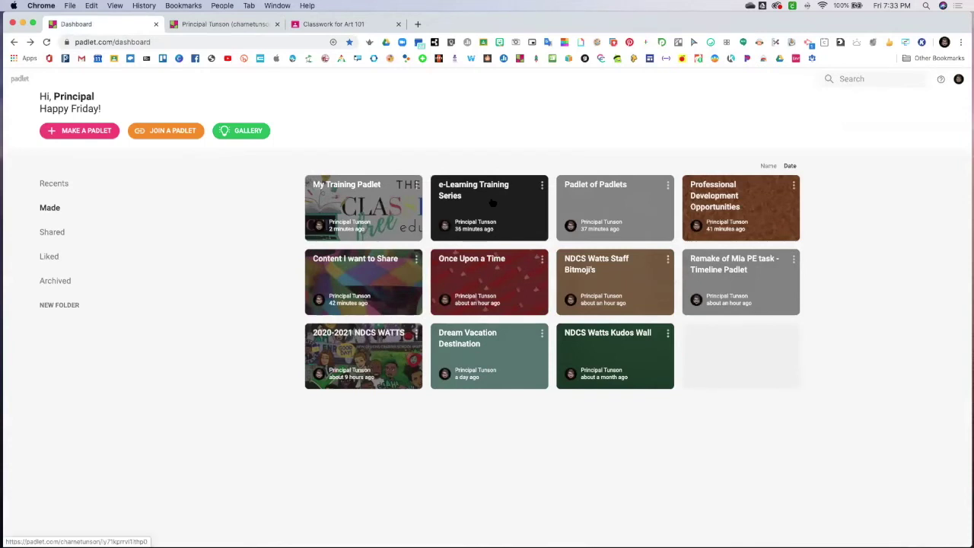
pyautogui.click(612, 207)
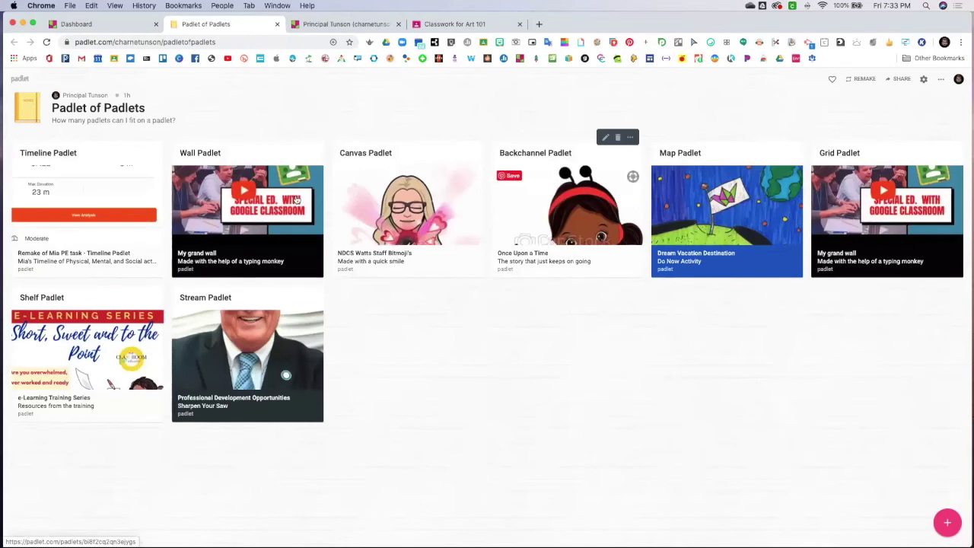
# Open the Remake of Mia PE task Timeline padlet and scroll through its dated posts
pyautogui.click(112, 221)
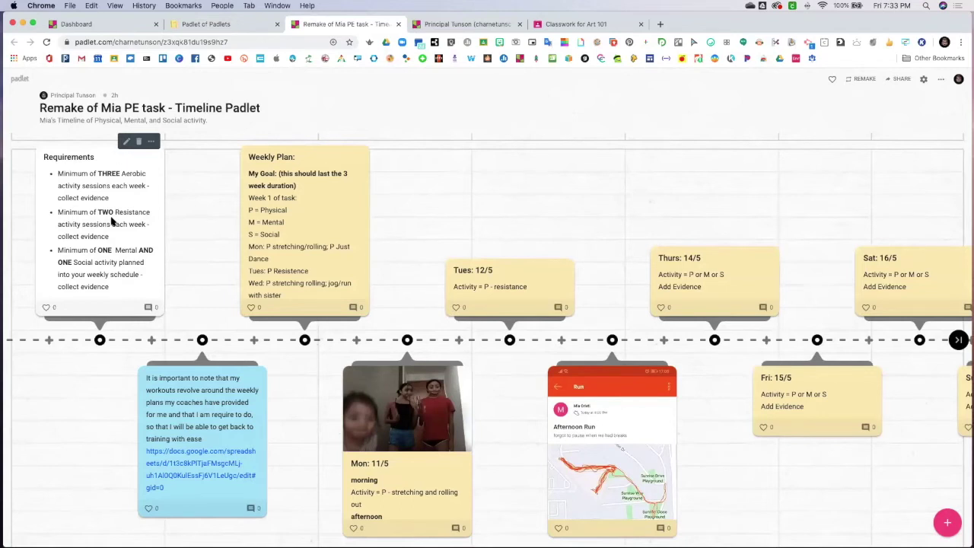
pyautogui.scroll(-3, 296, 233)
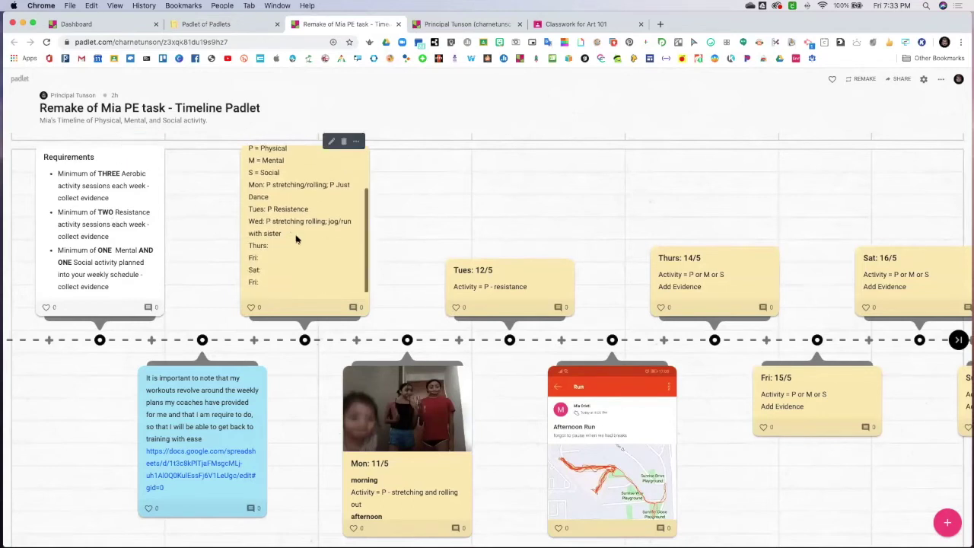
pyautogui.scroll(4, 295, 197)
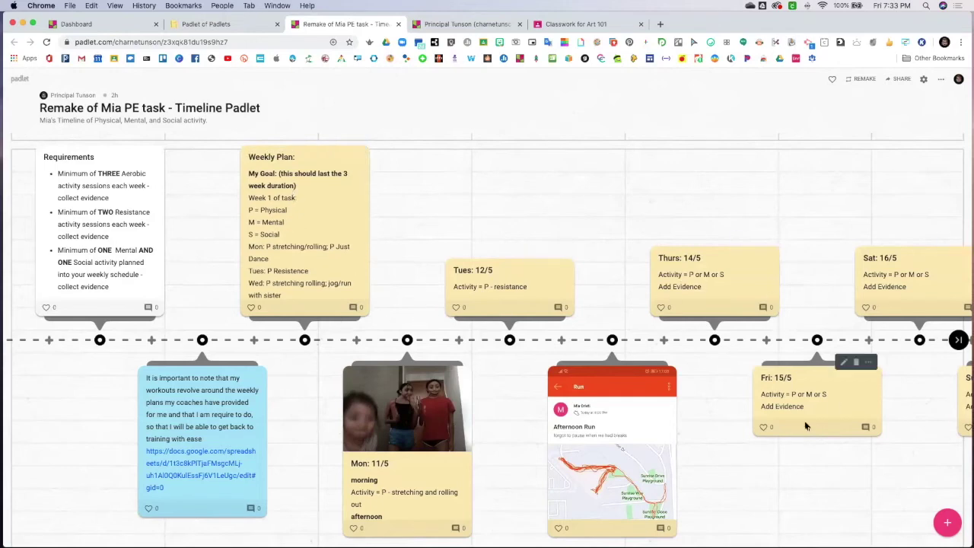
pyautogui.hscroll(6, 776, 411)
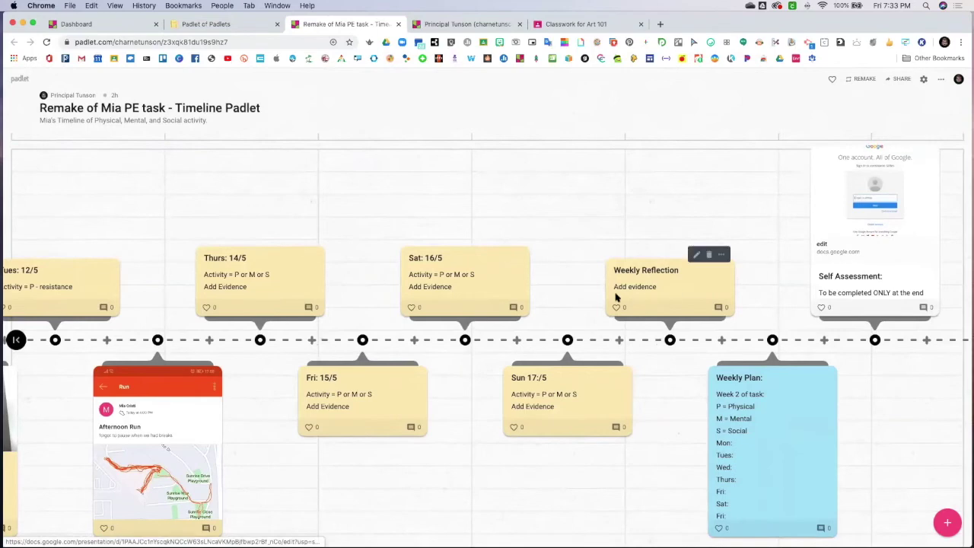
pyautogui.hscroll(-6, 618, 299)
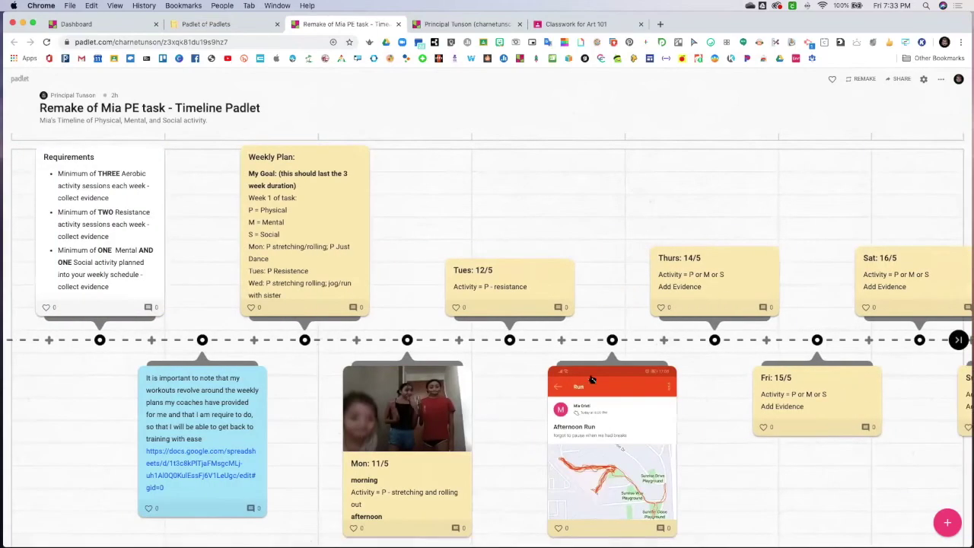
pyautogui.scroll(-3, 609, 411)
pyautogui.scroll(3, 640, 476)
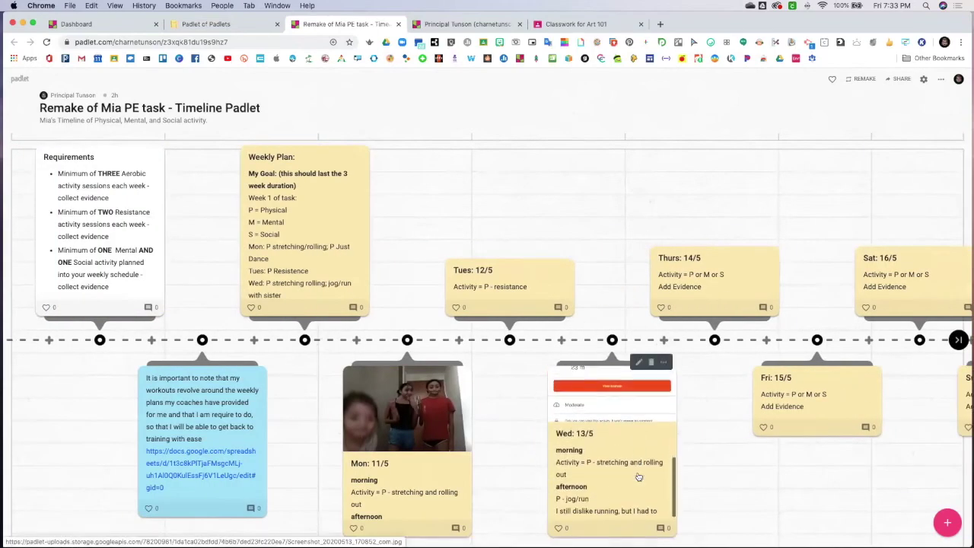
pyautogui.scroll(1, 638, 467)
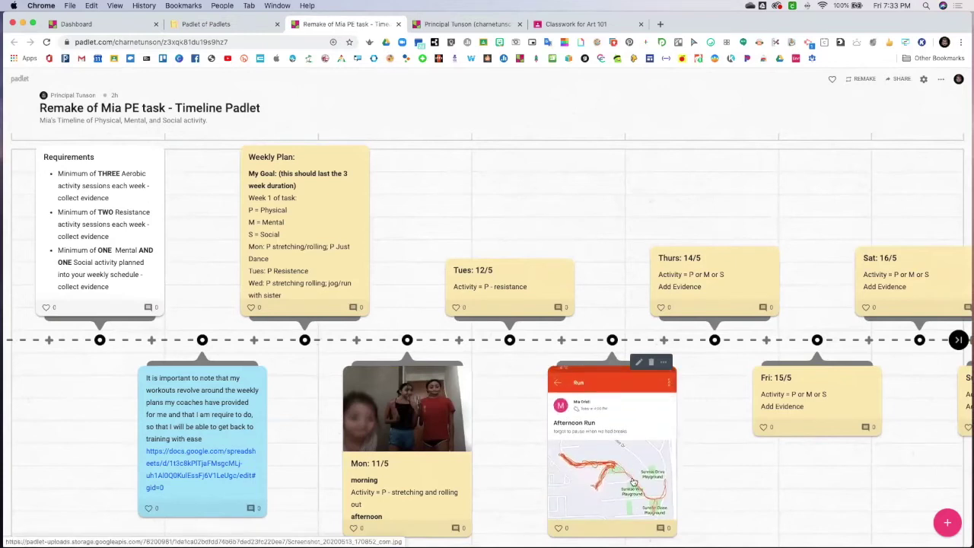
pyautogui.scroll(-5, 633, 481)
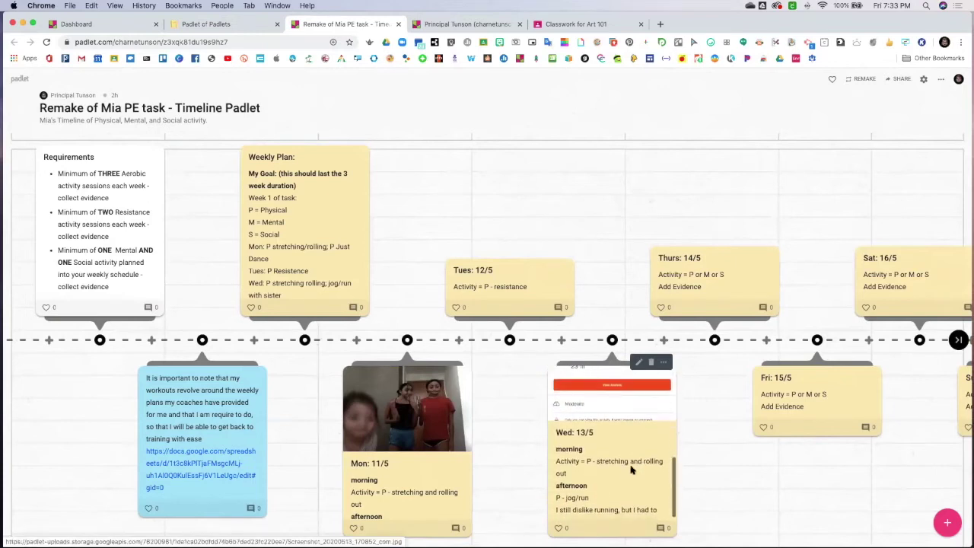
pyautogui.scroll(5, 631, 462)
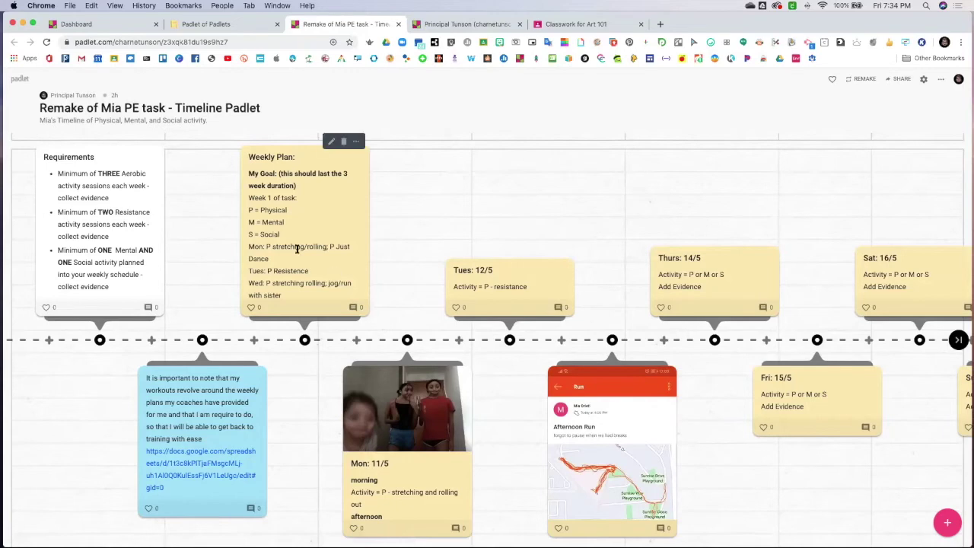
# Close the timeline example and open the Content I want to Share wall example
pyautogui.click(397, 25)
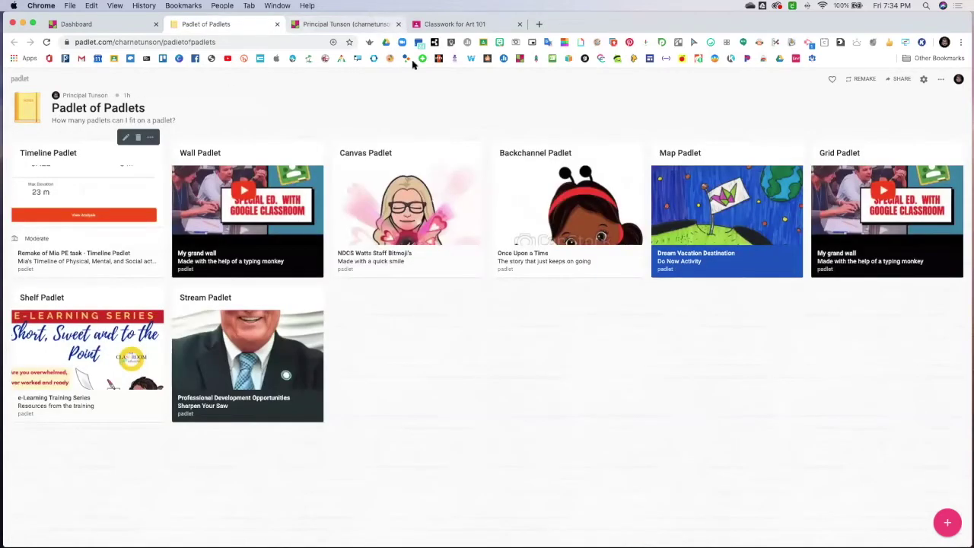
pyautogui.click(286, 181)
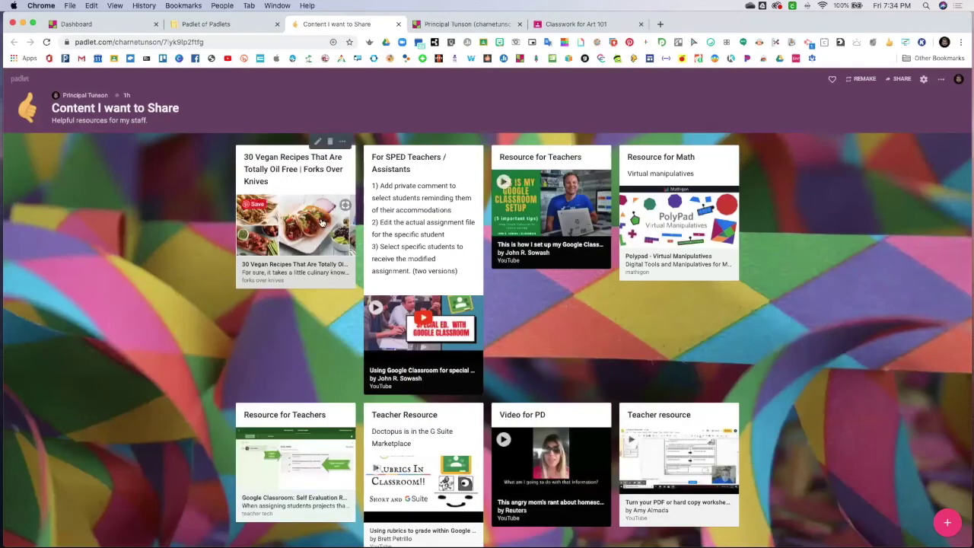
pyautogui.scroll(-3, 316, 318)
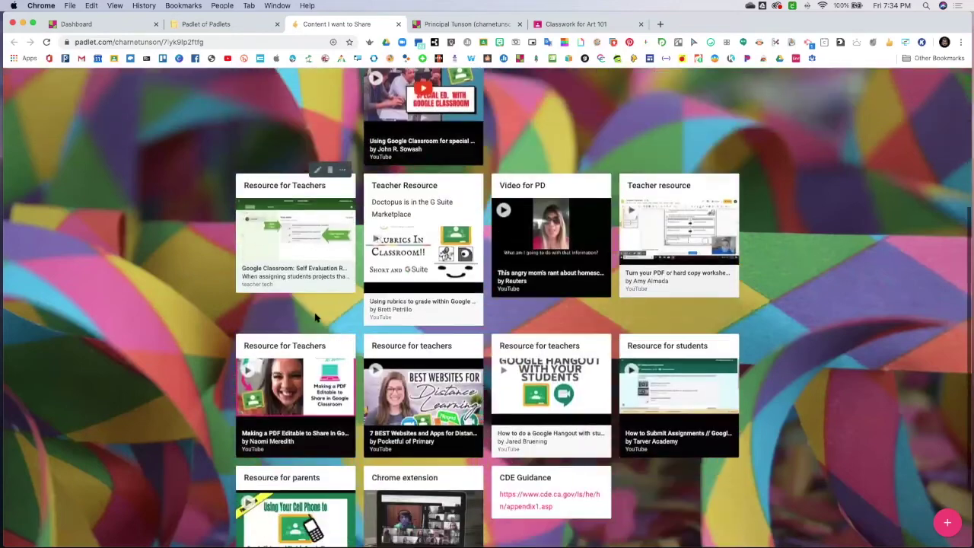
pyautogui.scroll(-1, 316, 318)
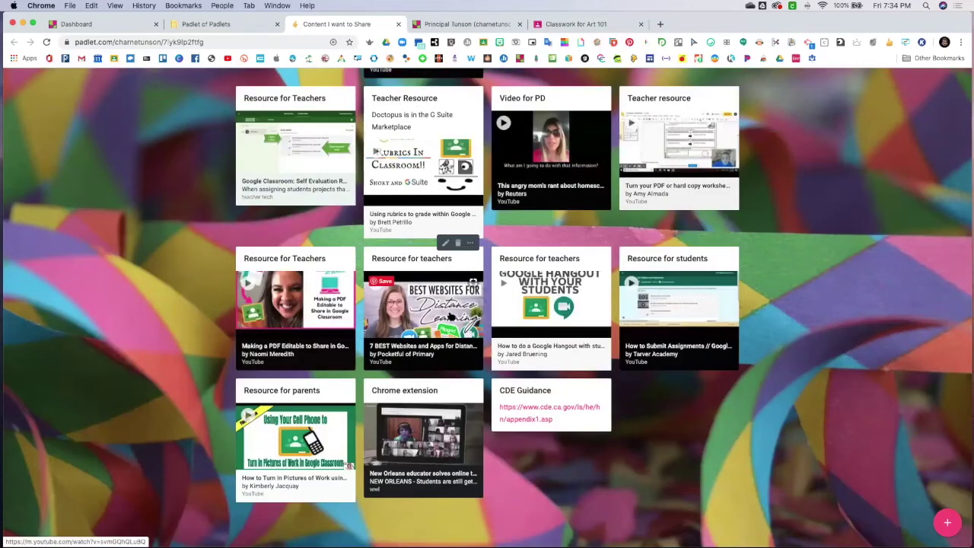
pyautogui.scroll(4, 451, 316)
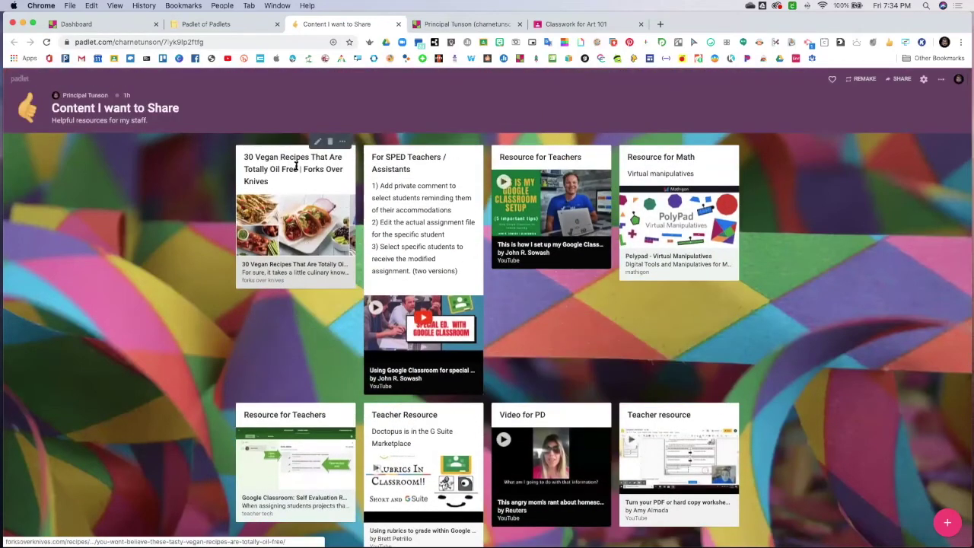
# After trying to move the Vegan Recipes card, place the Chrome extension card after CDE Guidance and close the wall
pyautogui.moveTo(270, 151); pyautogui.dragTo(43, 155)
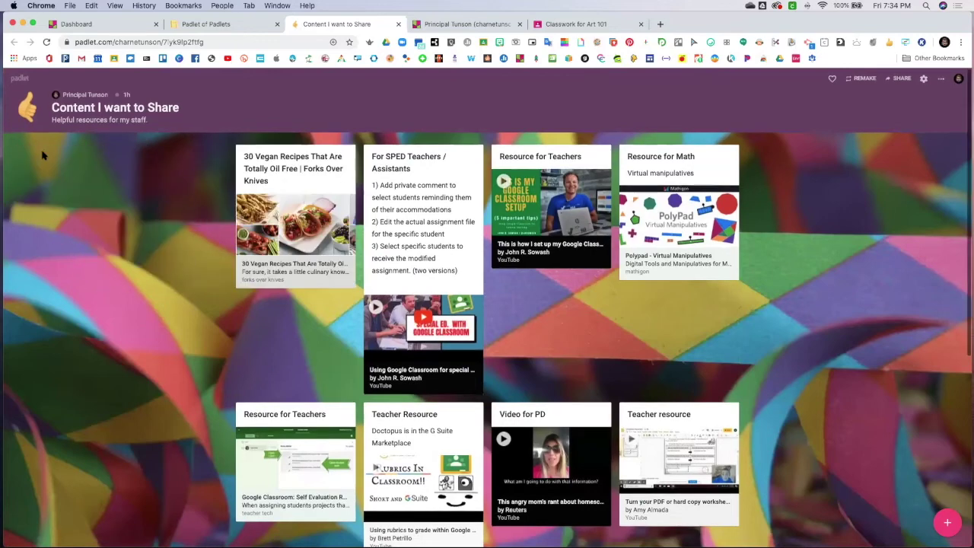
pyautogui.moveTo(278, 153); pyautogui.dragTo(107, 163)
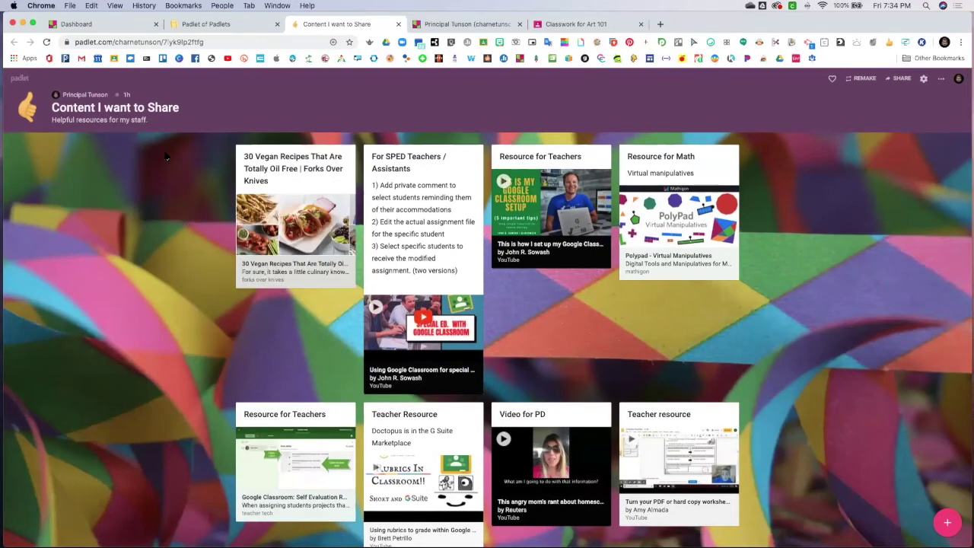
pyautogui.moveTo(268, 153); pyautogui.dragTo(524, 286)
pyautogui.scroll(-8, 274, 314)
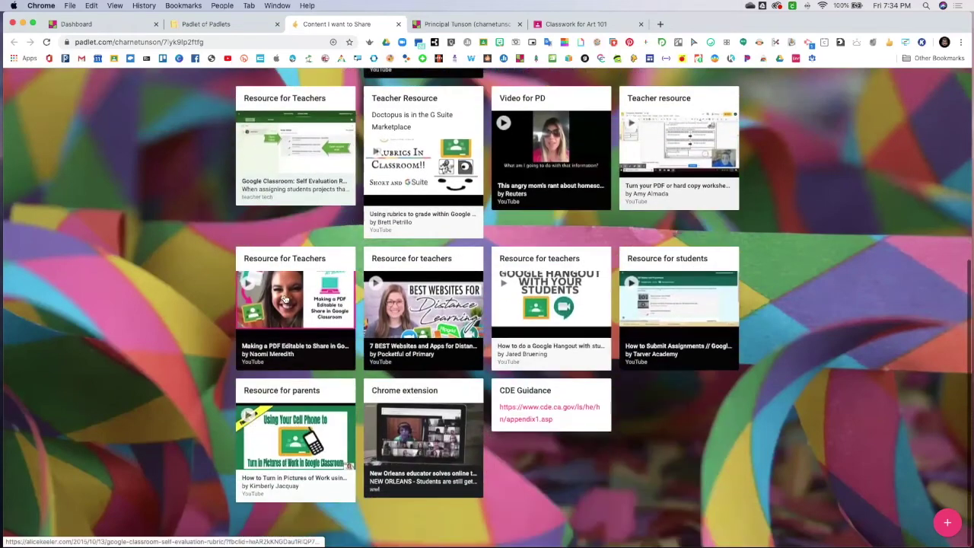
pyautogui.moveTo(446, 392); pyautogui.dragTo(485, 432)
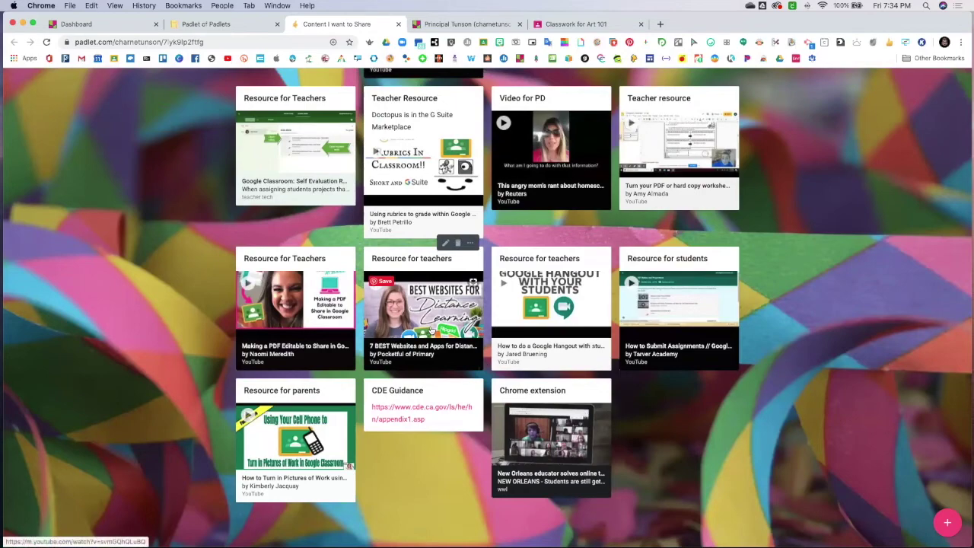
pyautogui.scroll(5, 430, 328)
pyautogui.scroll(3, 430, 329)
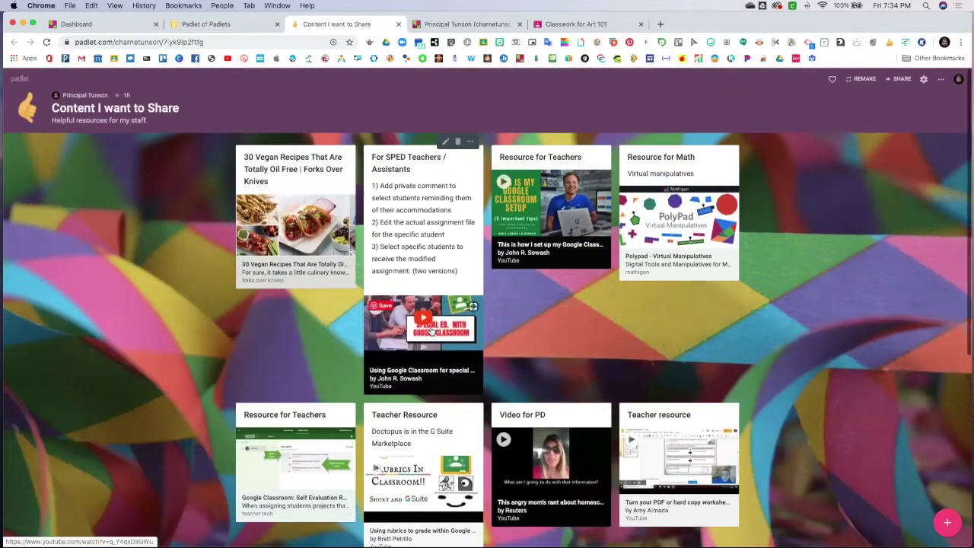
pyautogui.click(398, 26)
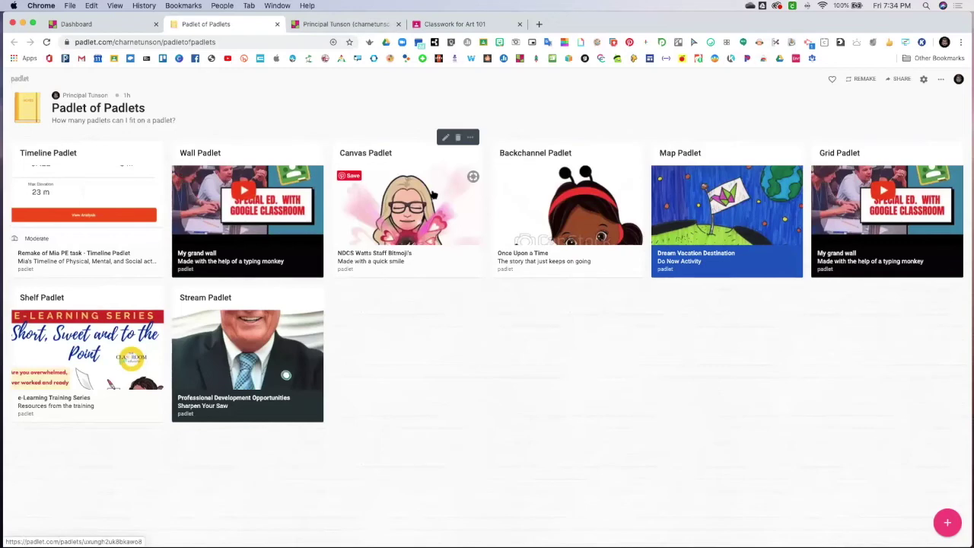
# Open the Staff Bitmoji canvas, rearrange the MS Science, MS ELA, MS Math and HS Law cards, then close it
pyautogui.click(427, 183)
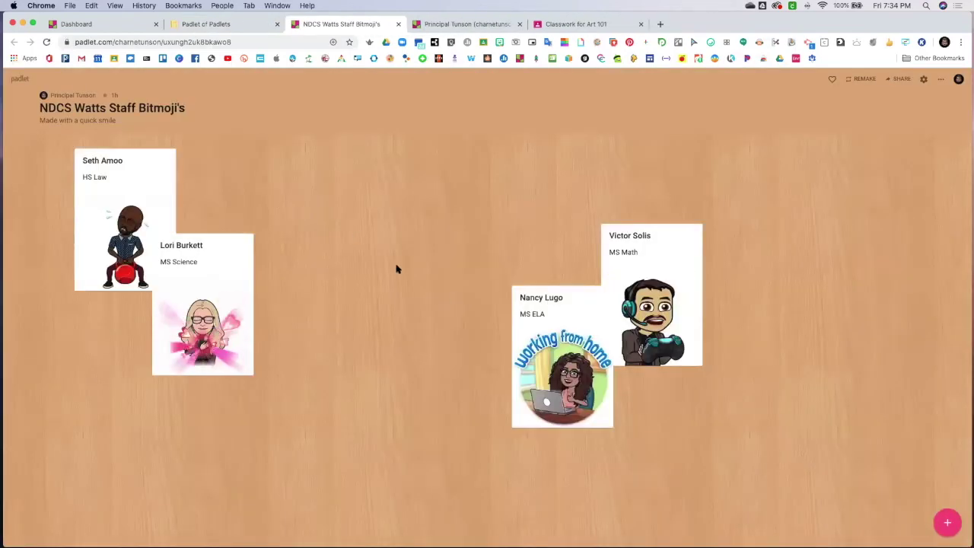
pyautogui.moveTo(202, 255); pyautogui.dragTo(261, 176)
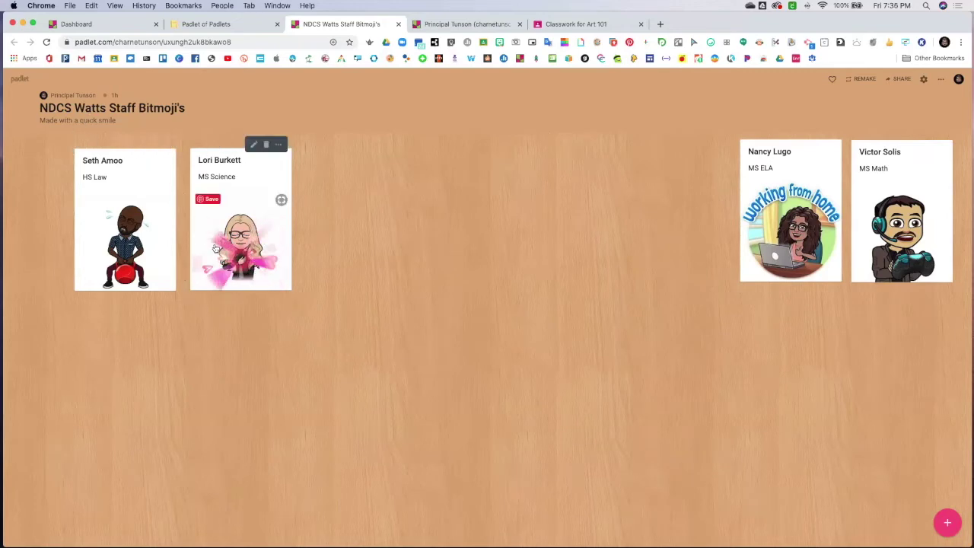
pyautogui.moveTo(216, 247); pyautogui.dragTo(112, 297)
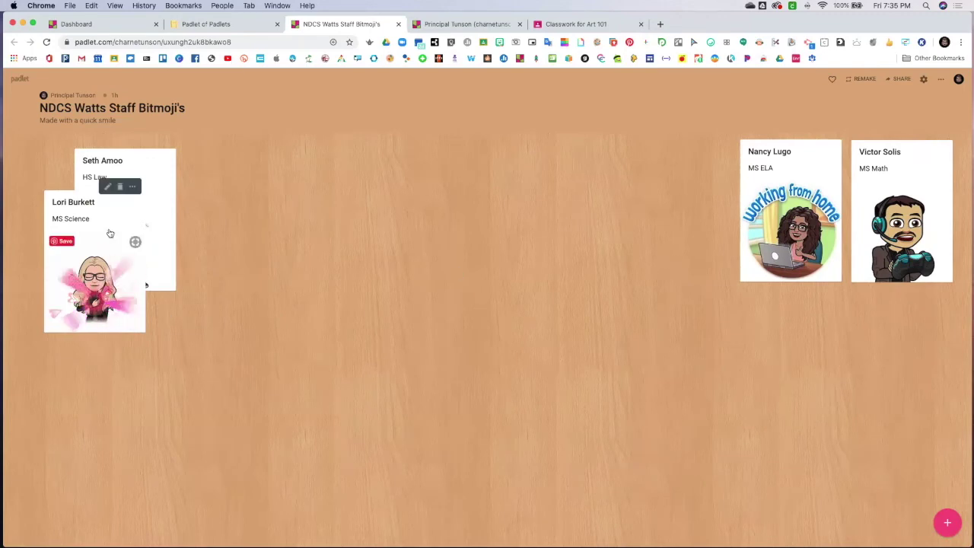
pyautogui.moveTo(109, 245); pyautogui.dragTo(302, 259)
pyautogui.moveTo(775, 255); pyautogui.dragTo(499, 318)
pyautogui.moveTo(938, 283); pyautogui.dragTo(727, 338)
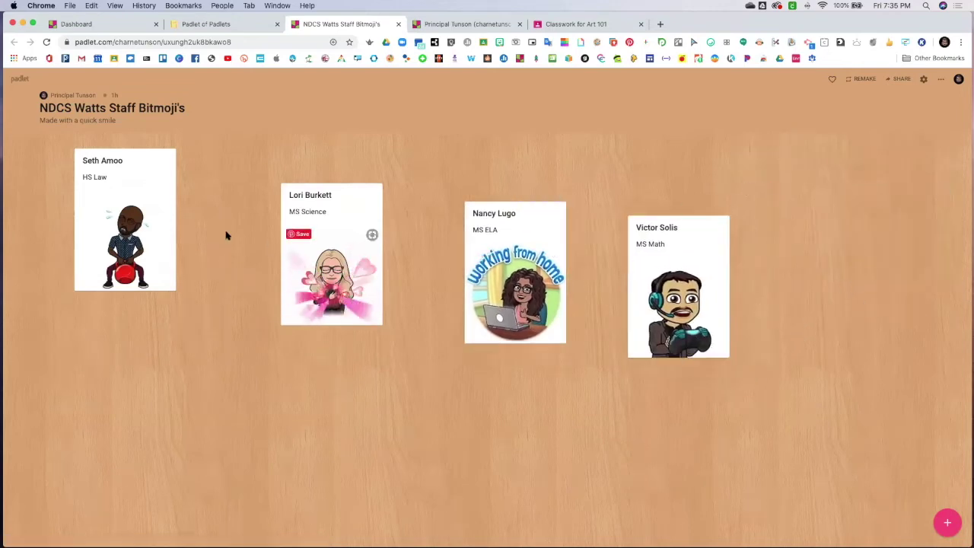
pyautogui.moveTo(307, 325); pyautogui.dragTo(222, 293)
pyautogui.moveTo(156, 246); pyautogui.dragTo(108, 247)
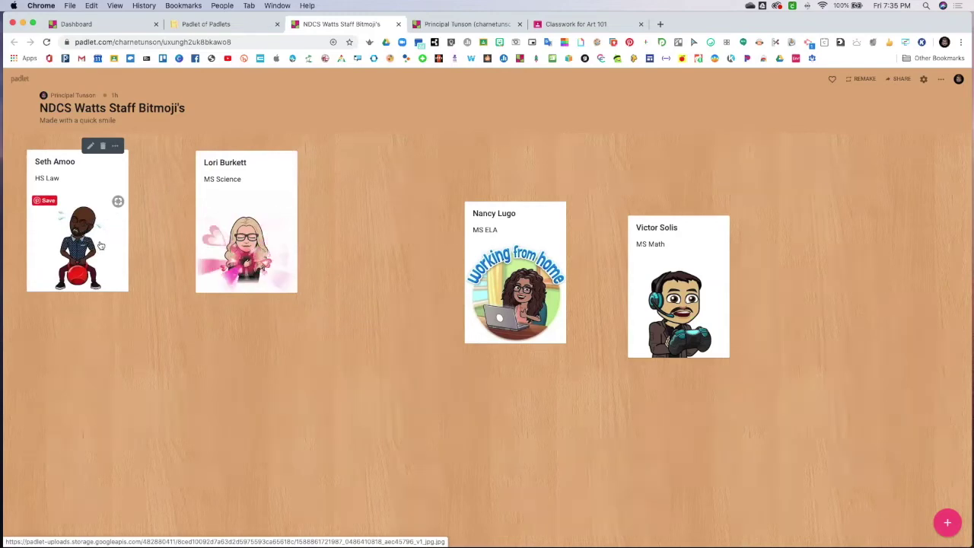
pyautogui.moveTo(290, 286); pyautogui.dragTo(233, 281)
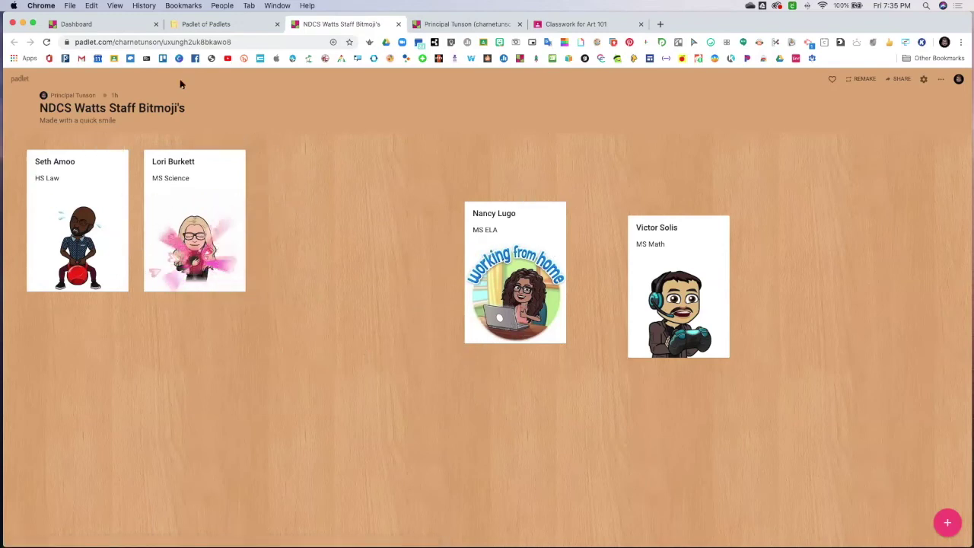
pyautogui.click(398, 24)
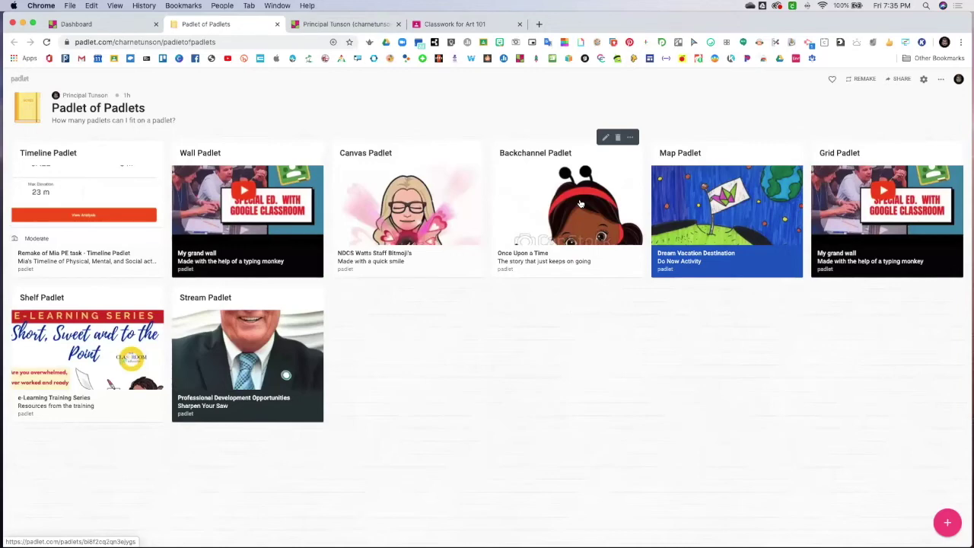
# Open the Once Upon a Time backchannel example and scroll through its story posts
pyautogui.click(580, 204)
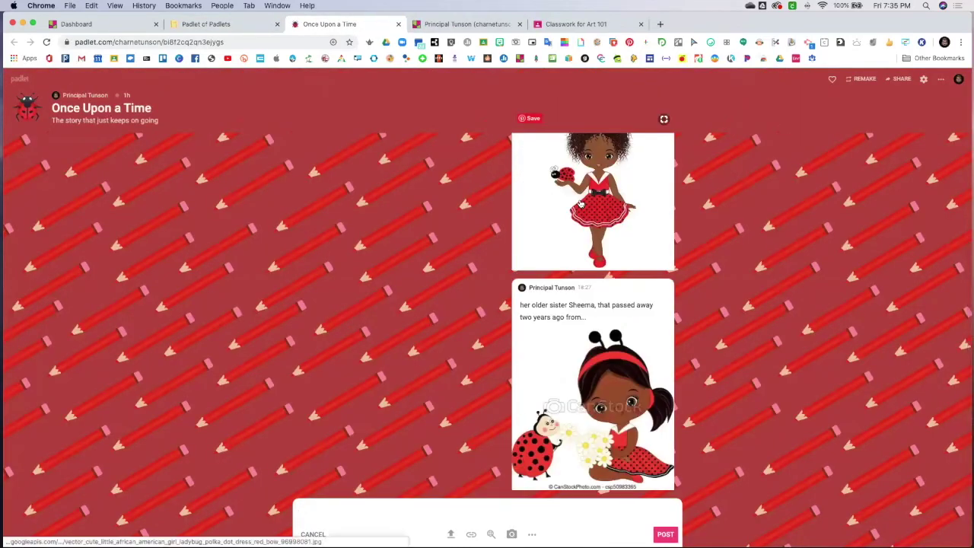
pyautogui.scroll(4, 406, 200)
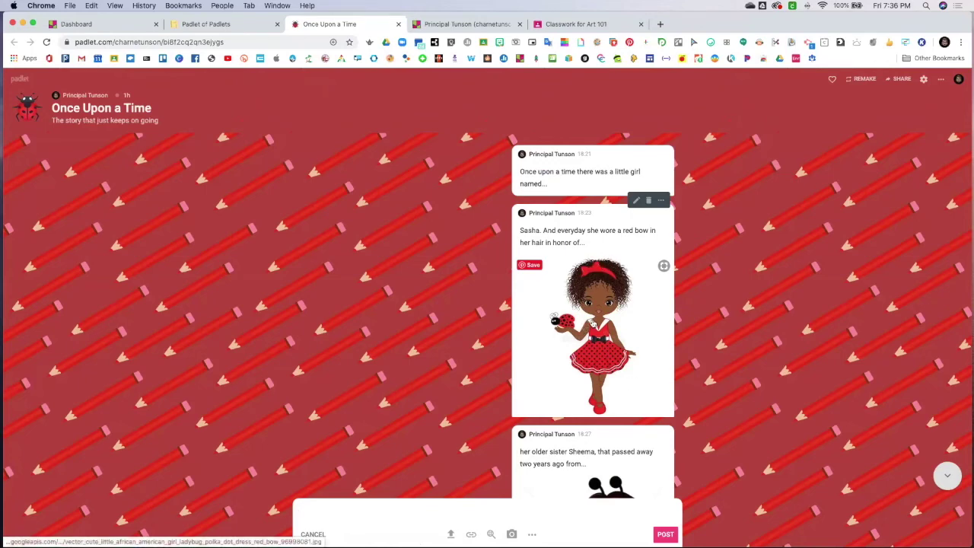
pyautogui.scroll(-2, 596, 343)
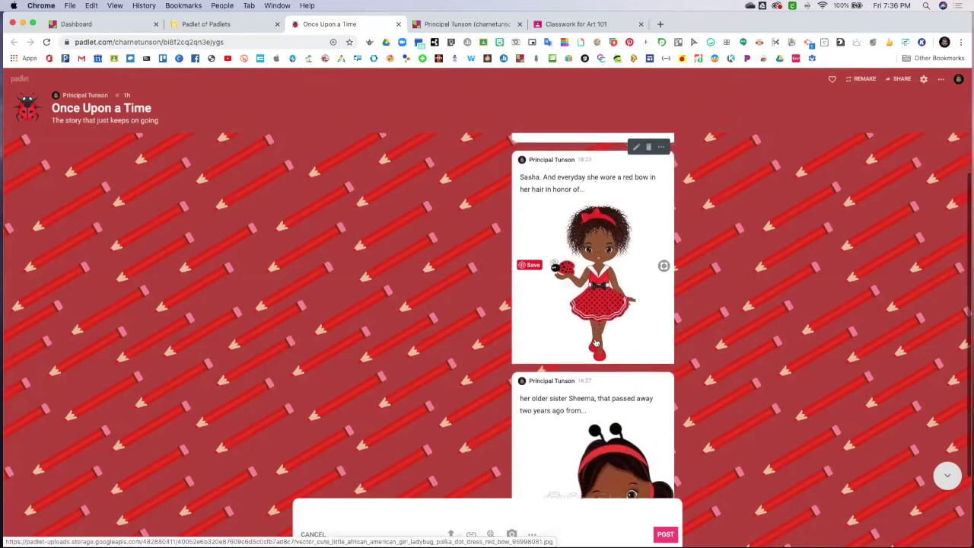
pyautogui.scroll(-3, 596, 343)
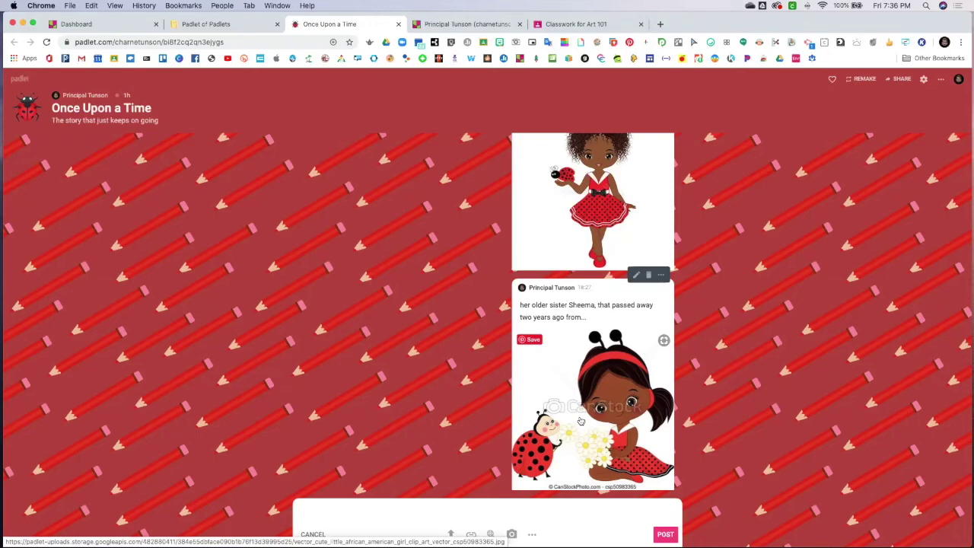
pyautogui.scroll(3, 598, 409)
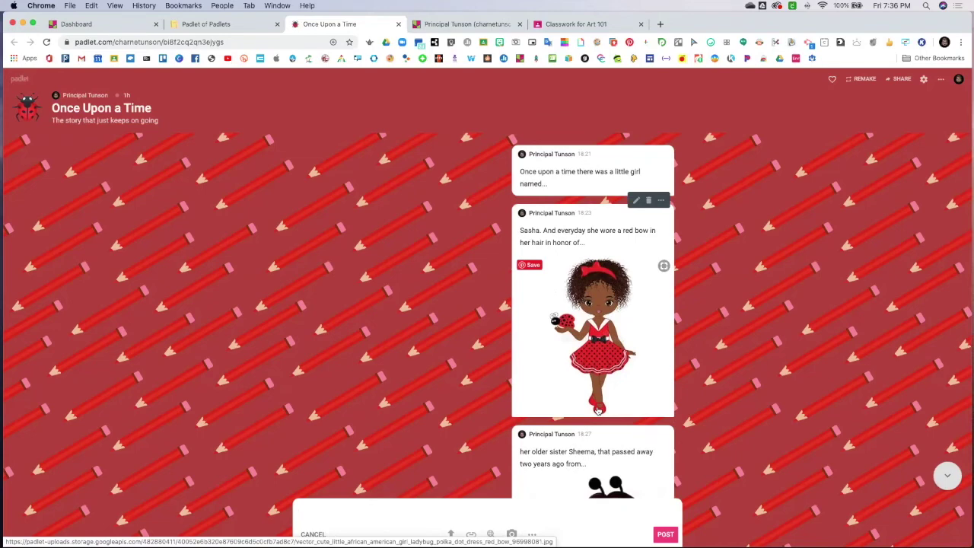
pyautogui.scroll(-3, 598, 409)
pyautogui.scroll(3, 611, 389)
pyautogui.scroll(-3, 583, 398)
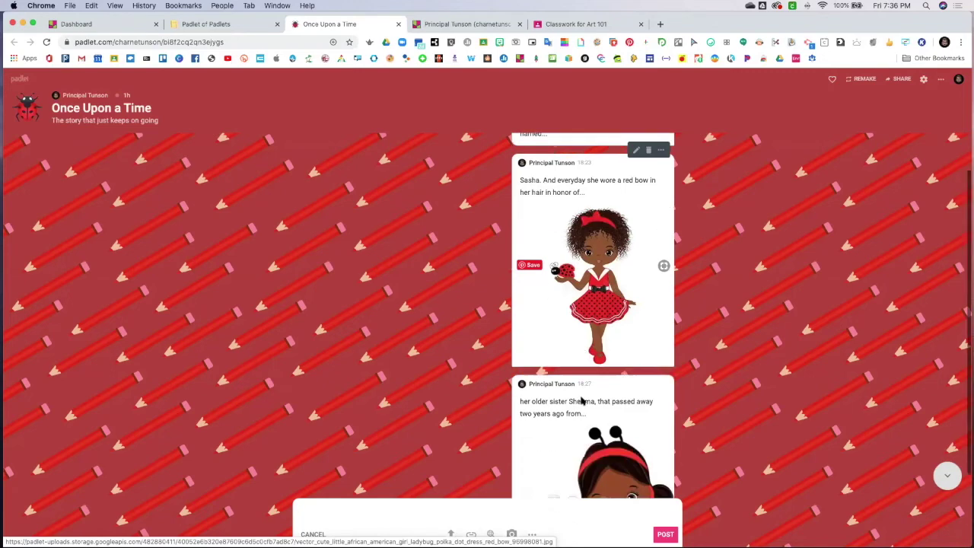
pyautogui.scroll(3, 561, 358)
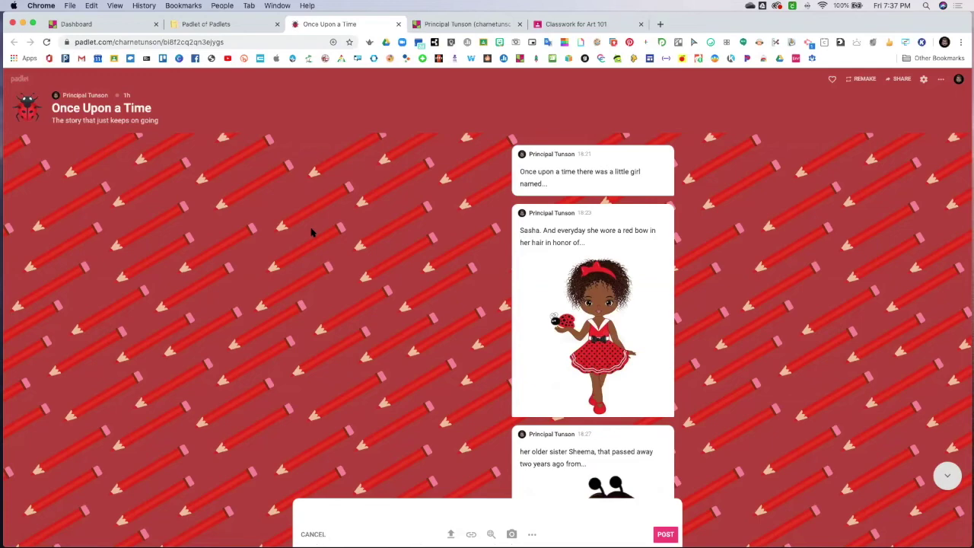
pyautogui.scroll(-2, 342, 277)
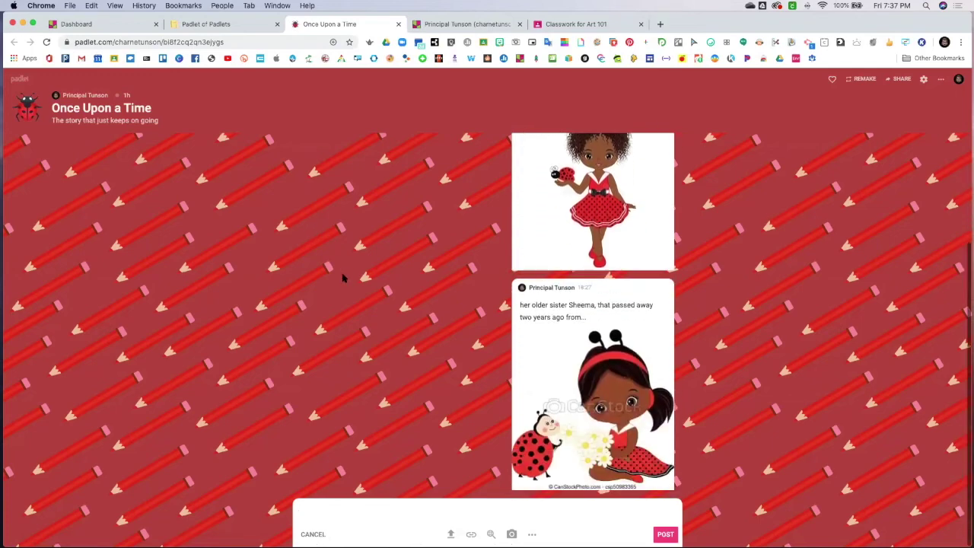
pyautogui.scroll(2, 553, 371)
pyautogui.scroll(-2, 555, 372)
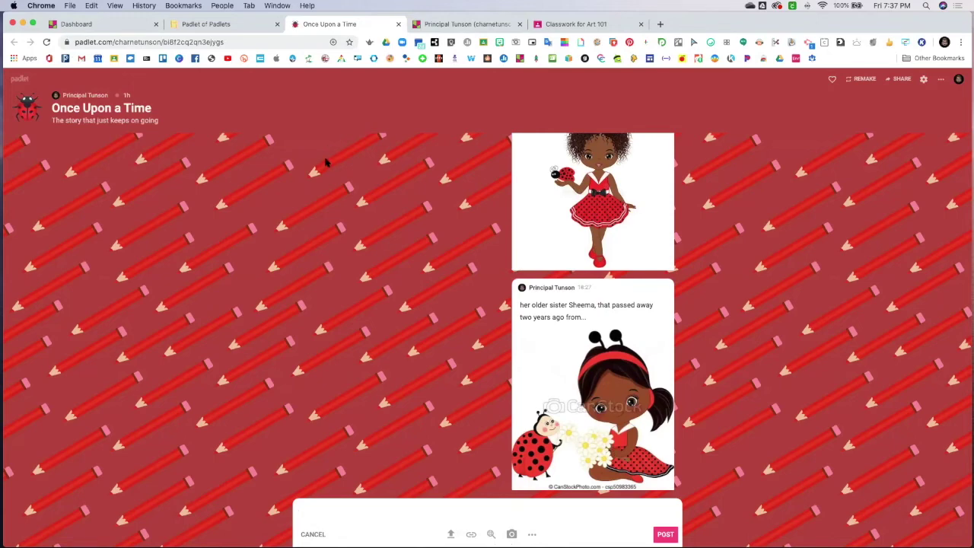
pyautogui.scroll(3, 335, 167)
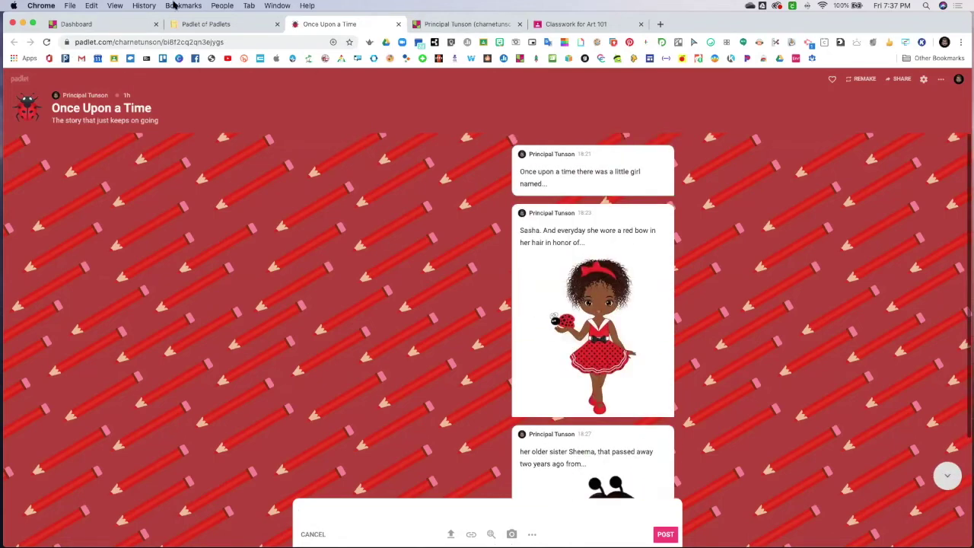
# From the dashboard, start a new padlet so the blank-layout choices load
pyautogui.click(195, 27)
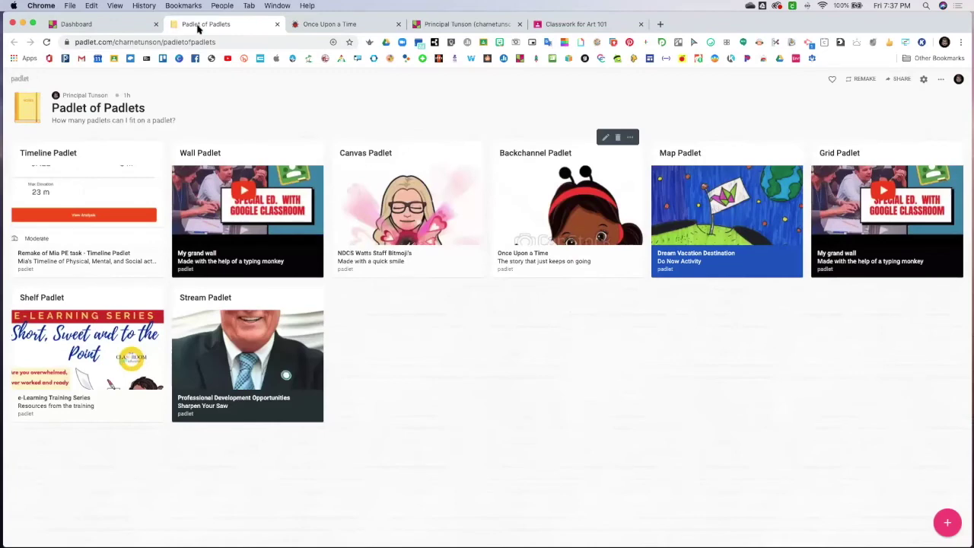
pyautogui.click(98, 25)
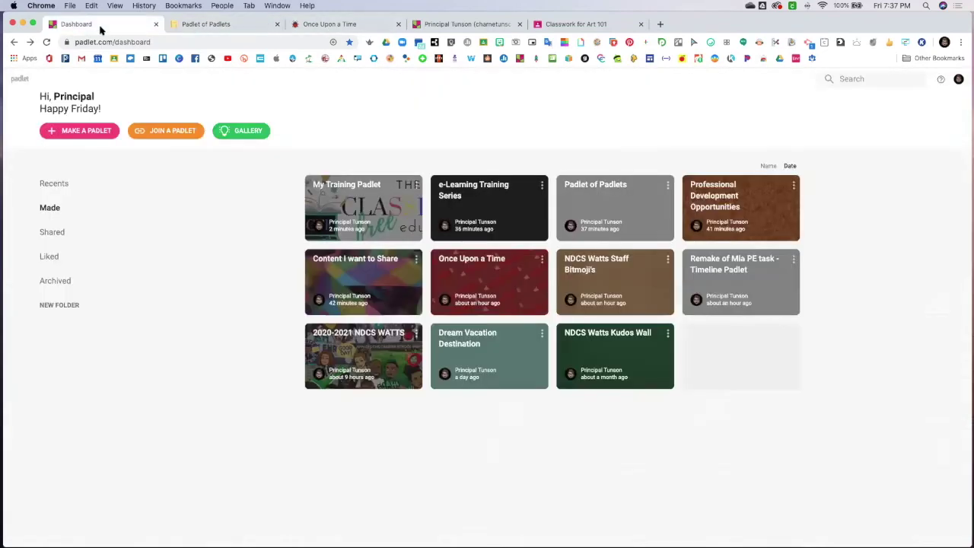
pyautogui.click(89, 133)
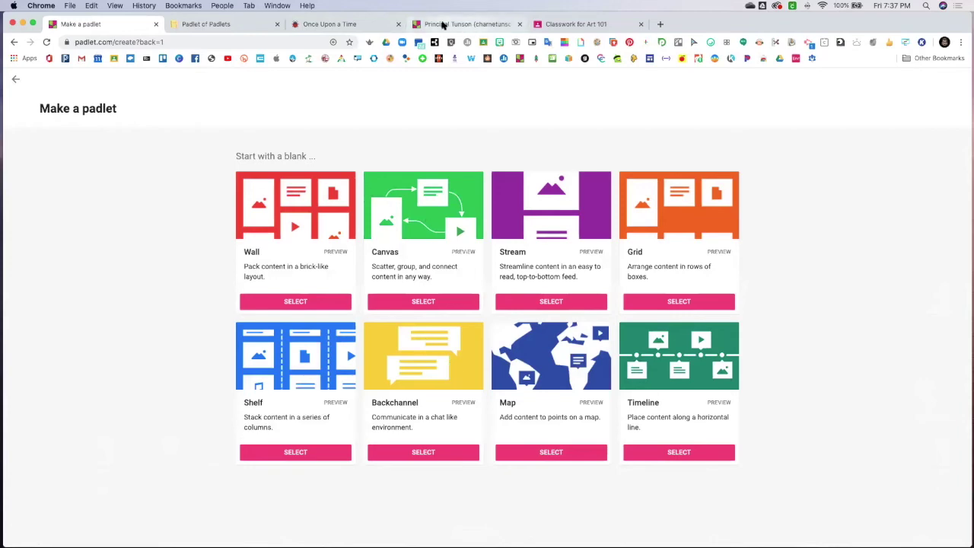
# Browse the Once Upon a Time story posts, then return to the Padlet of Padlets board
pyautogui.click(341, 25)
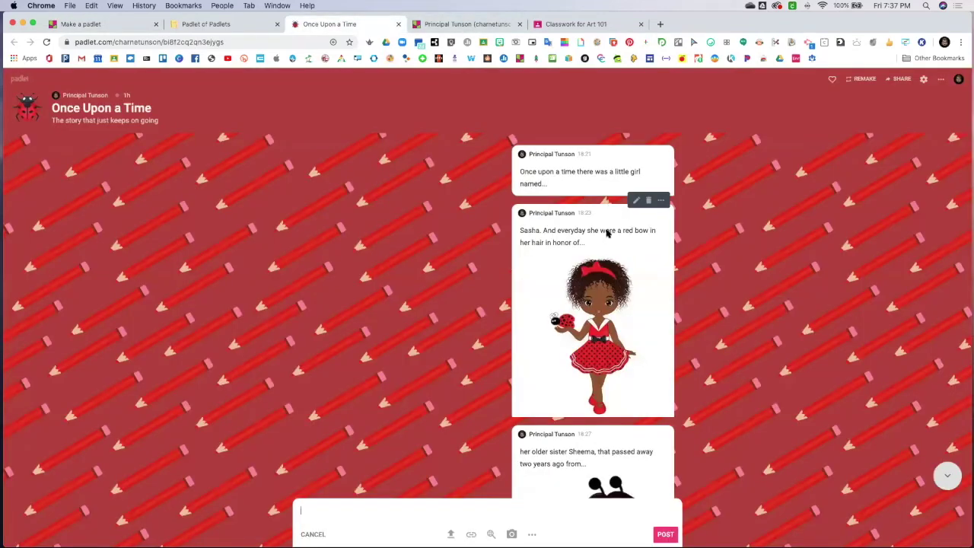
pyautogui.scroll(-2, 607, 234)
pyautogui.scroll(2, 607, 234)
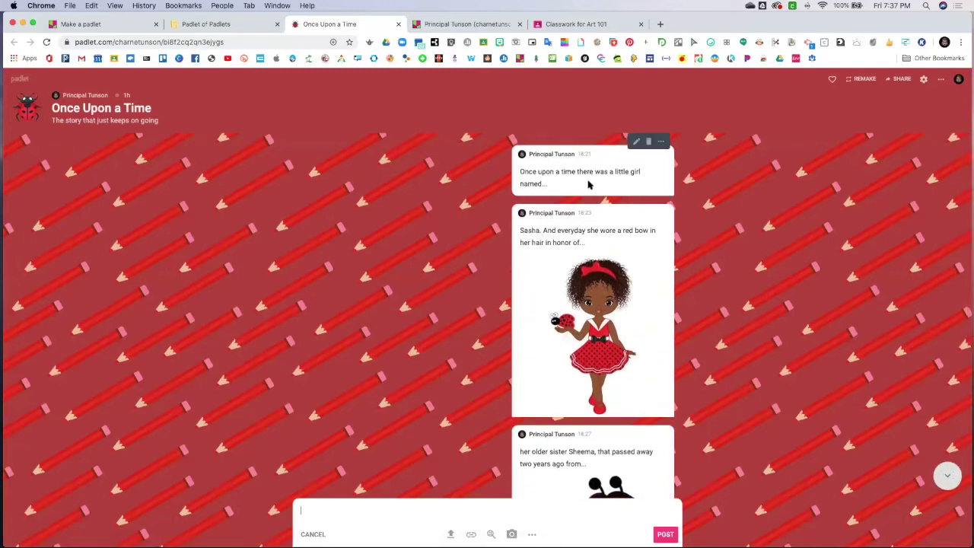
pyautogui.scroll(-2, 587, 186)
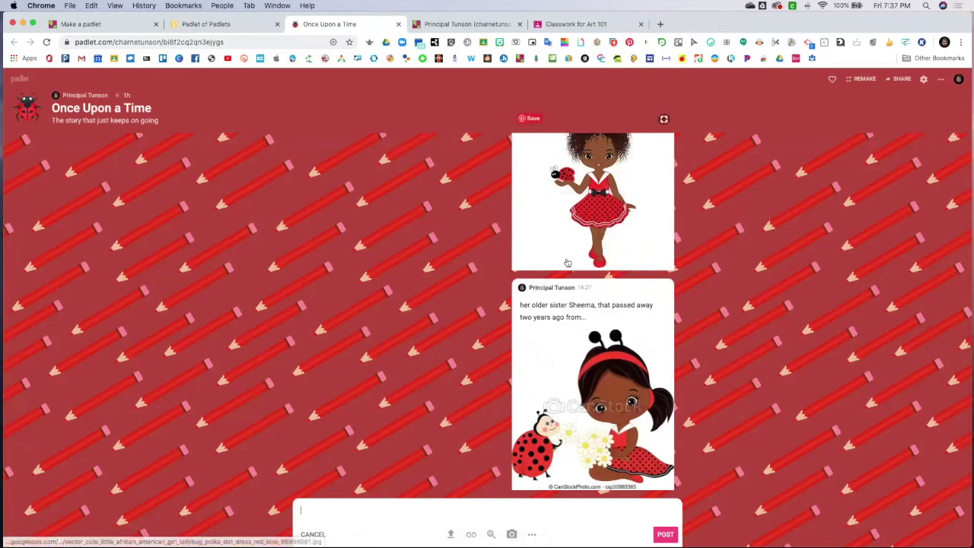
pyautogui.scroll(1, 547, 220)
pyautogui.scroll(2, 556, 210)
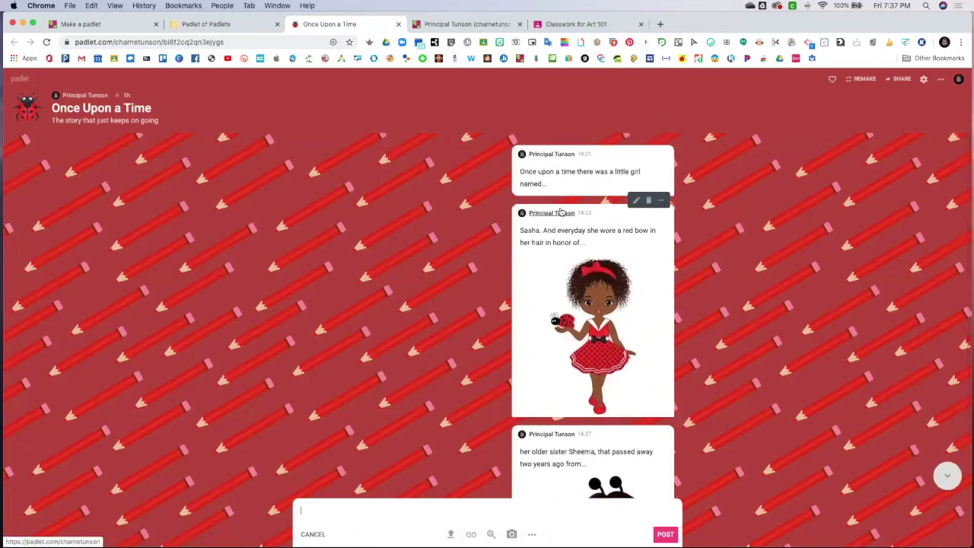
pyautogui.scroll(-3, 561, 212)
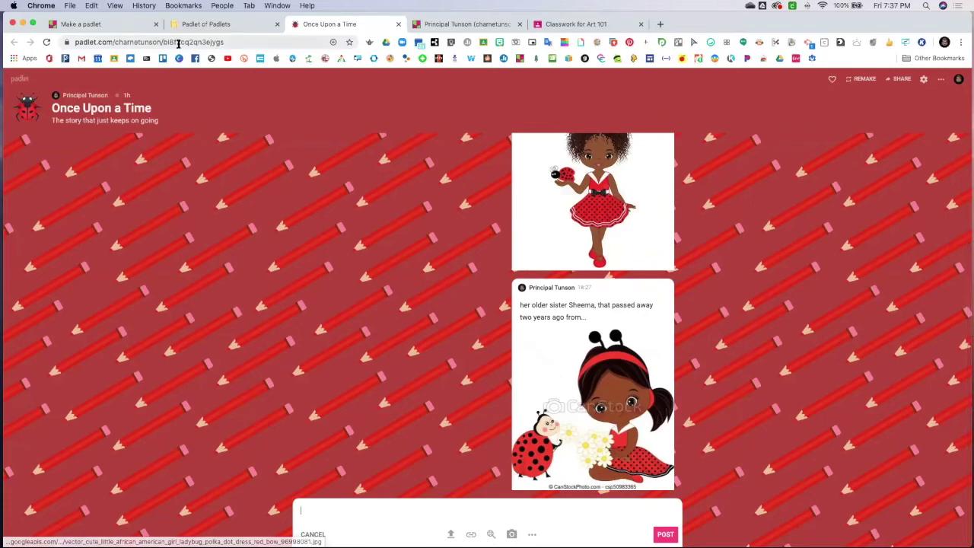
pyautogui.click(228, 23)
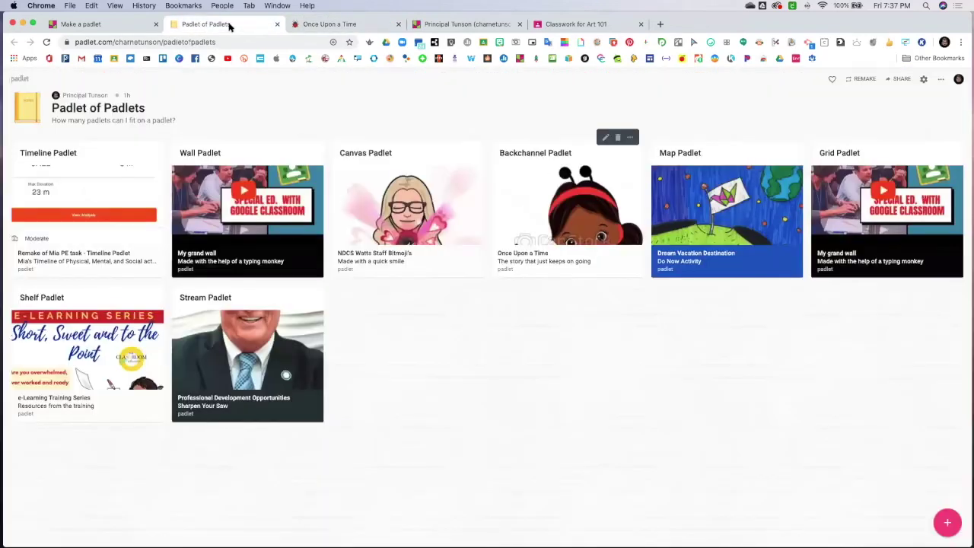
# View the Dream Vacation Destination map example, then go back to Padlet of Padlets
pyautogui.click(744, 222)
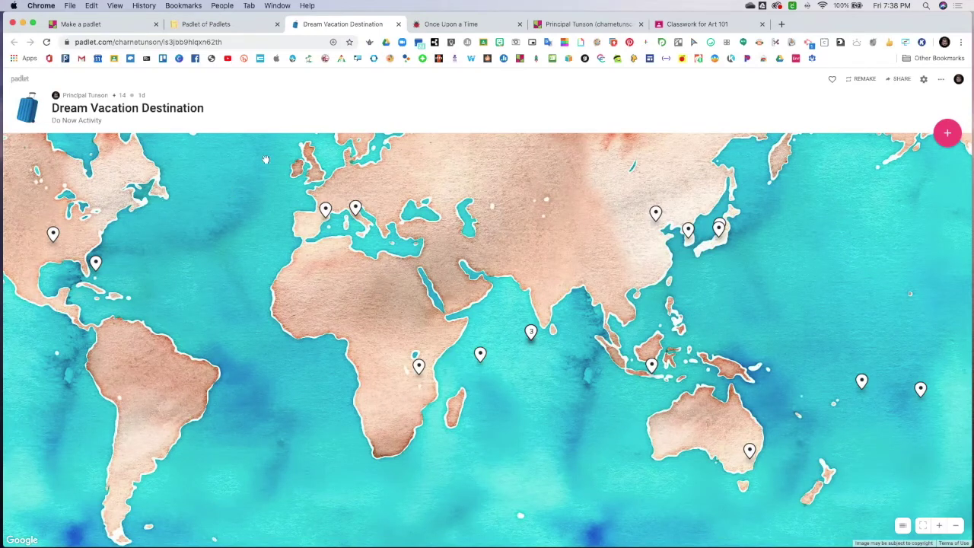
pyautogui.click(251, 25)
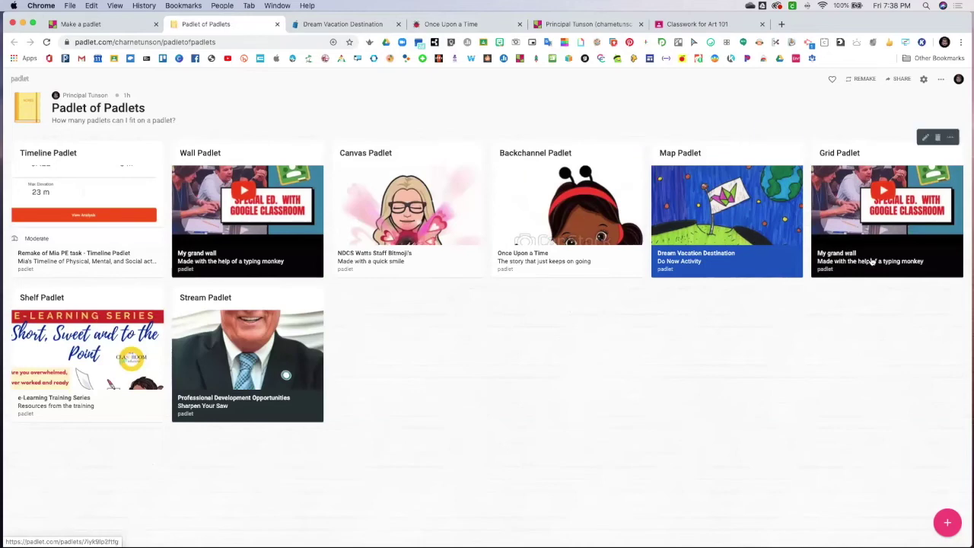
# View the Content I want to Share grid example, then go back to Padlet of Padlets
pyautogui.click(882, 255)
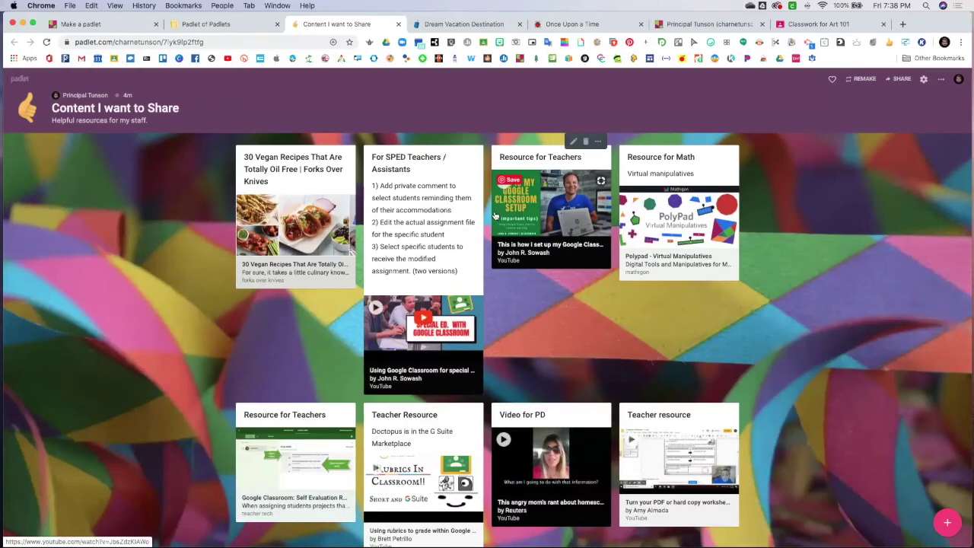
pyautogui.click(232, 26)
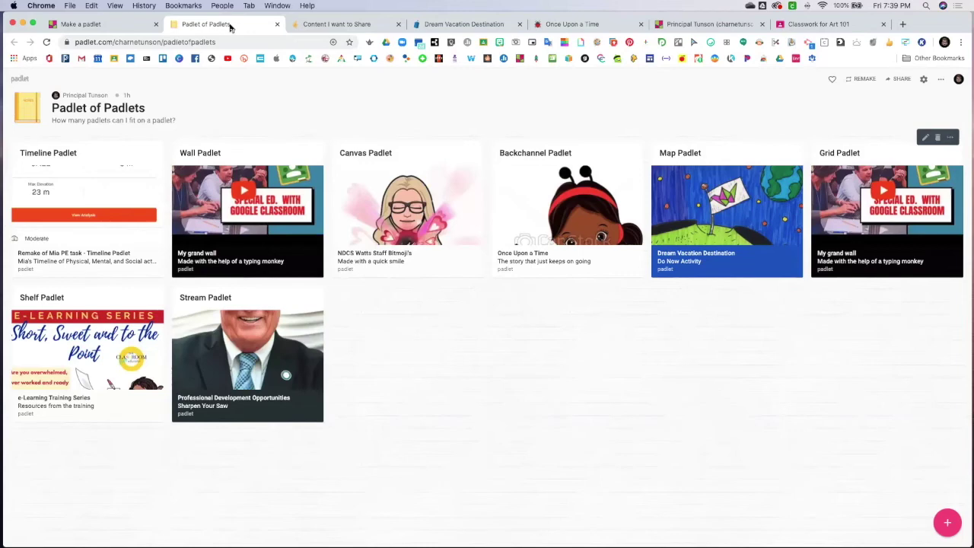
# Open the e-Learning Training Series shelf example and look through its columns
pyautogui.click(121, 337)
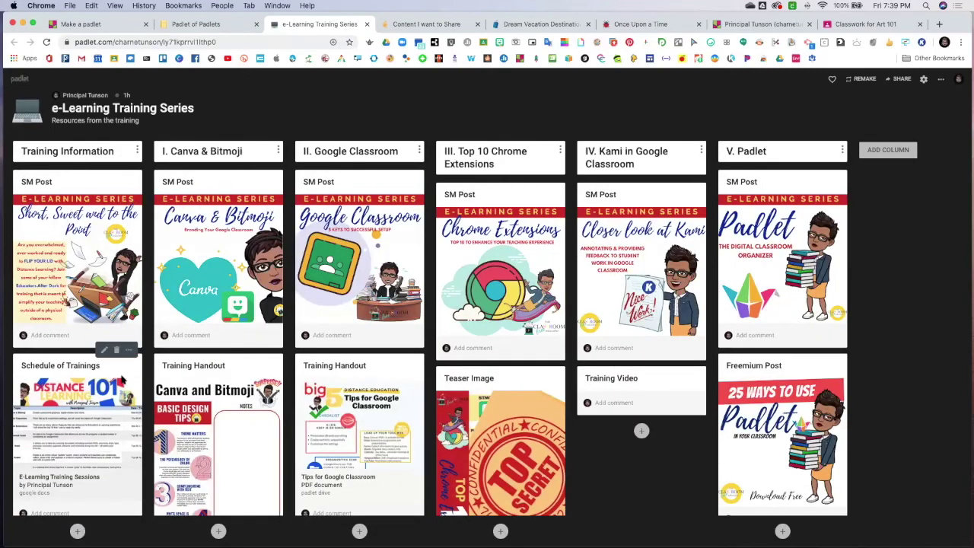
pyautogui.scroll(-10, 110, 371)
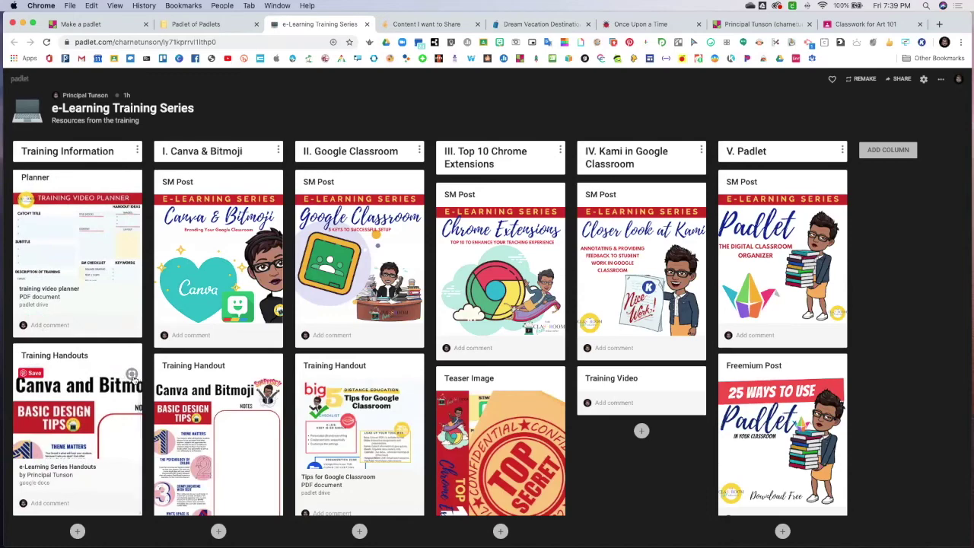
pyautogui.scroll(10, 132, 375)
pyautogui.scroll(-5, 213, 406)
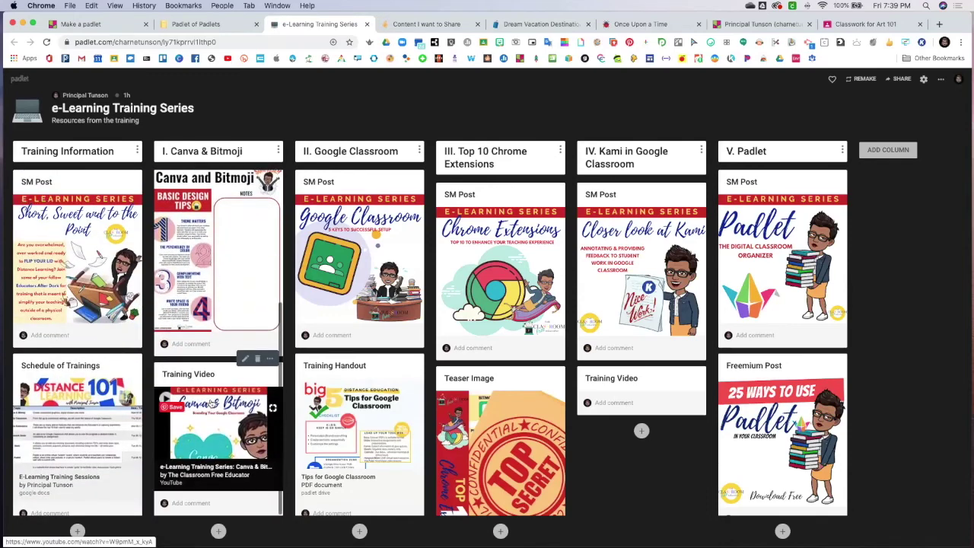
pyautogui.scroll(5, 272, 403)
pyautogui.scroll(-5, 272, 392)
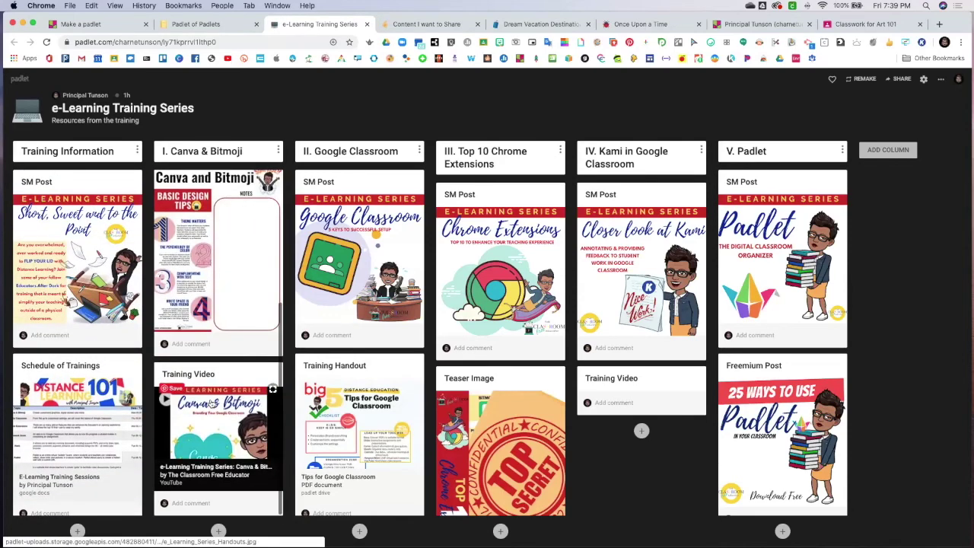
pyautogui.scroll(5, 181, 332)
pyautogui.scroll(-5, 180, 332)
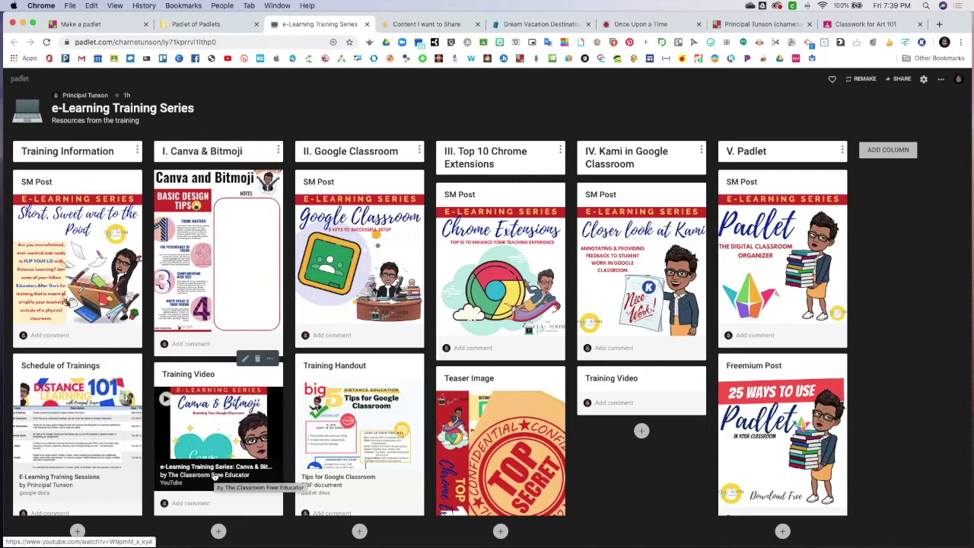
# Move the Kami SM Post card from column IV into the Top 10 Chrome Extensions column
pyautogui.scroll(-5, 214, 305)
pyautogui.scroll(5, 213, 304)
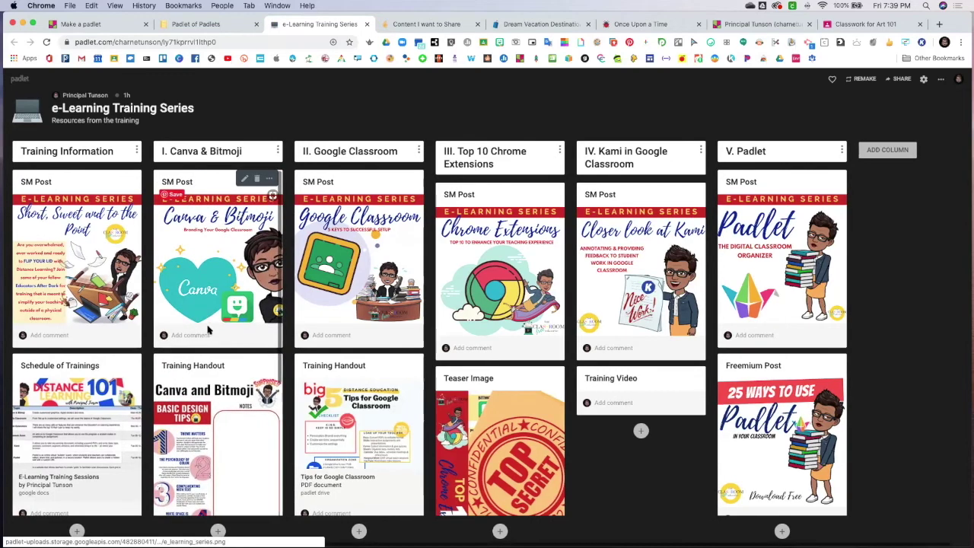
pyautogui.scroll(-1, 90, 432)
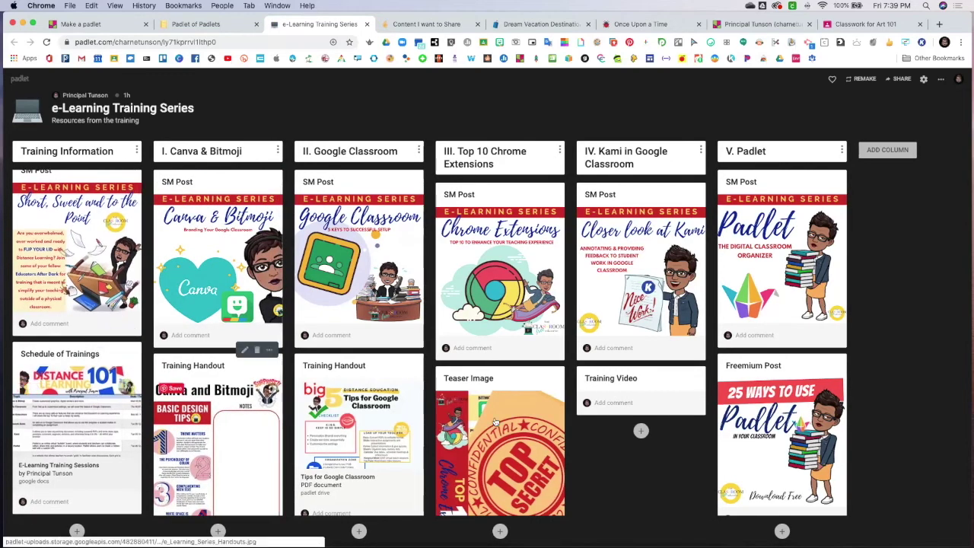
pyautogui.scroll(-5, 464, 363)
pyautogui.scroll(-5, 464, 363)
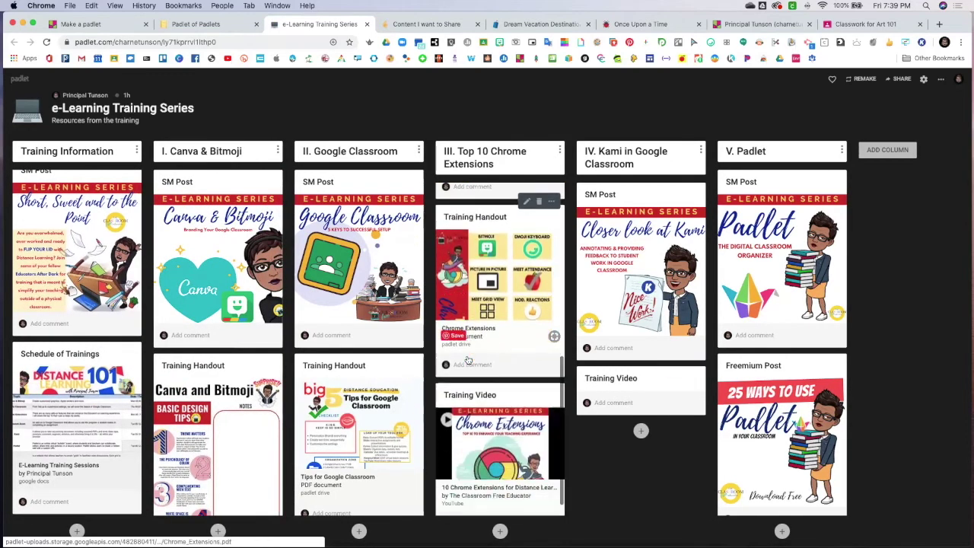
pyautogui.scroll(10, 467, 359)
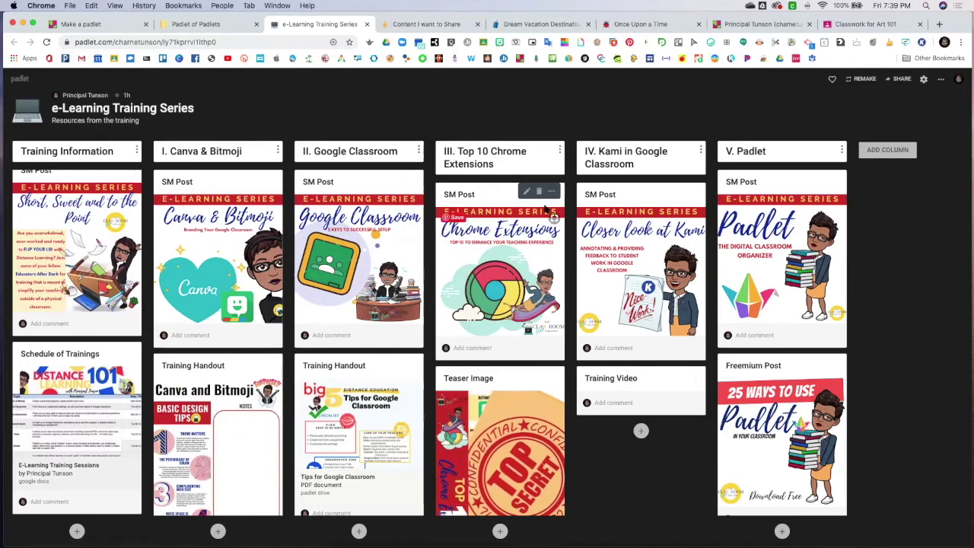
pyautogui.moveTo(630, 259)
pyautogui.mouseDown()
pyautogui.moveTo(510, 261)
pyautogui.moveTo(651, 251)
pyautogui.moveTo(639, 242)
pyautogui.mouseUp()
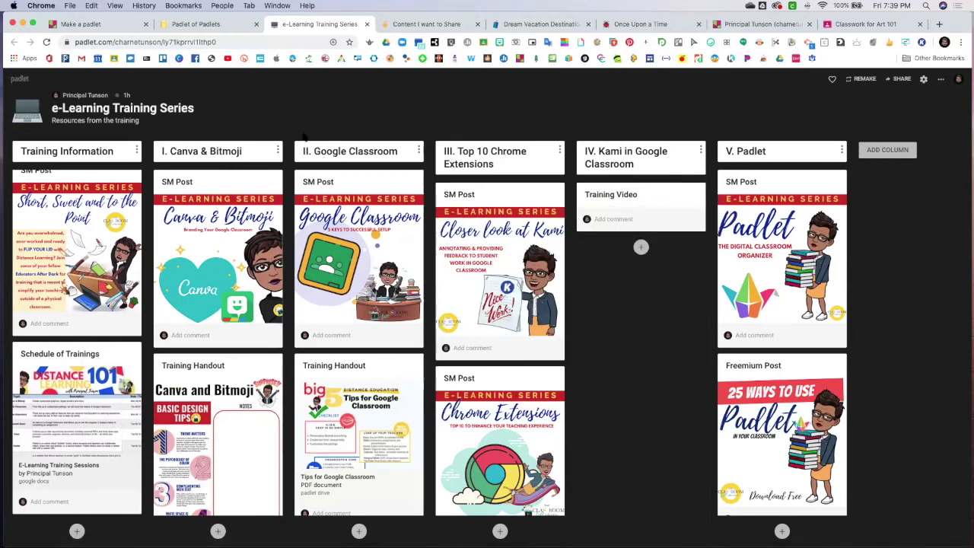
# Browse the Professional Development Opportunities stream example, then switch back to Padlet of Padlets
pyautogui.click(199, 26)
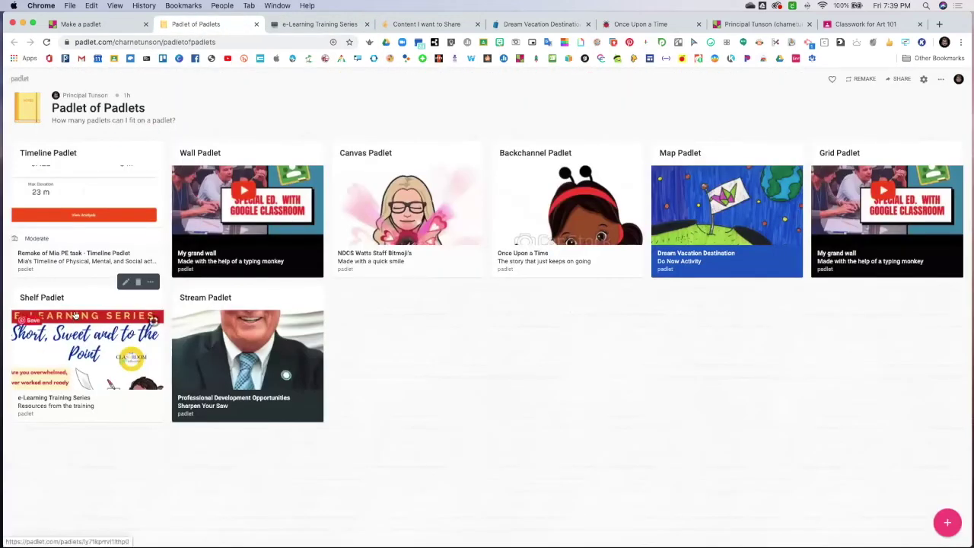
pyautogui.click(217, 356)
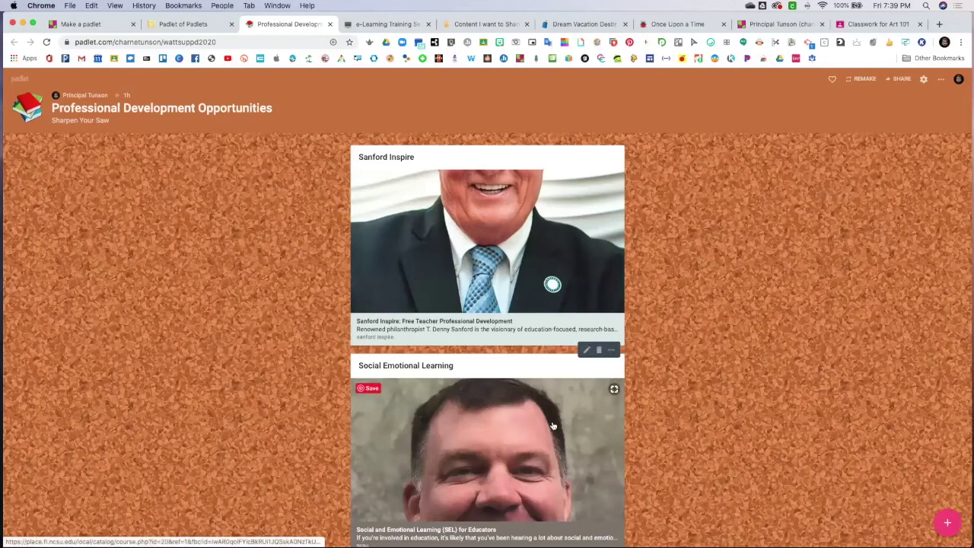
pyautogui.scroll(-1, 516, 442)
pyautogui.scroll(-10, 516, 441)
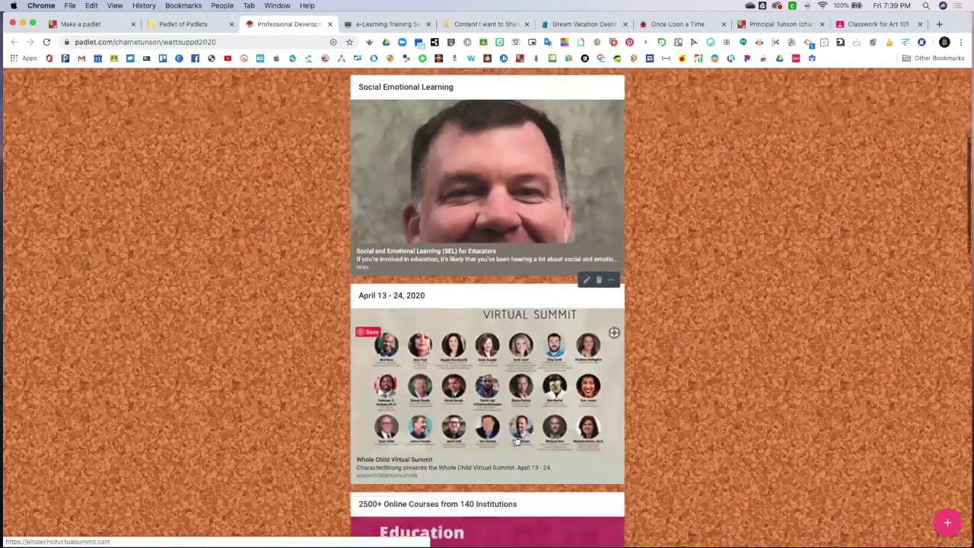
pyautogui.scroll(-15, 516, 442)
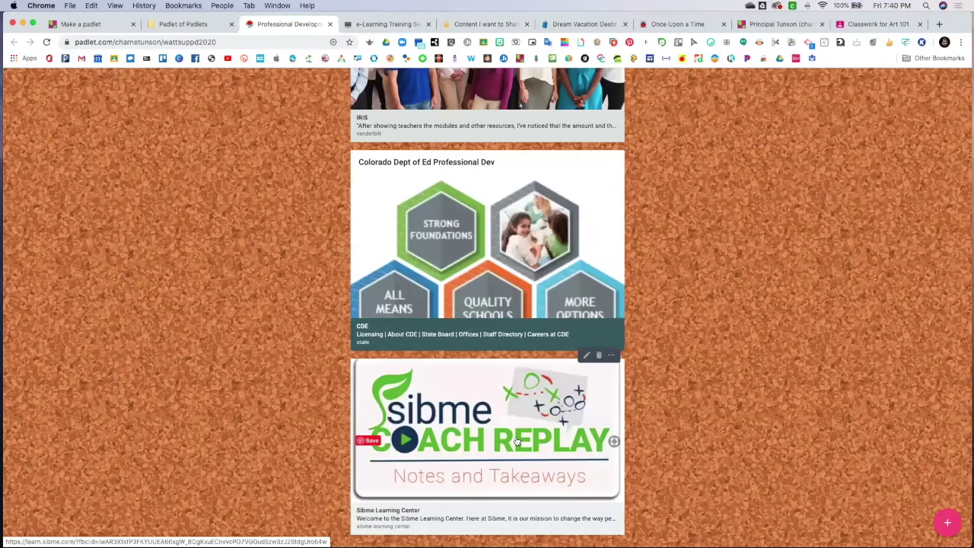
pyautogui.scroll(20, 516, 441)
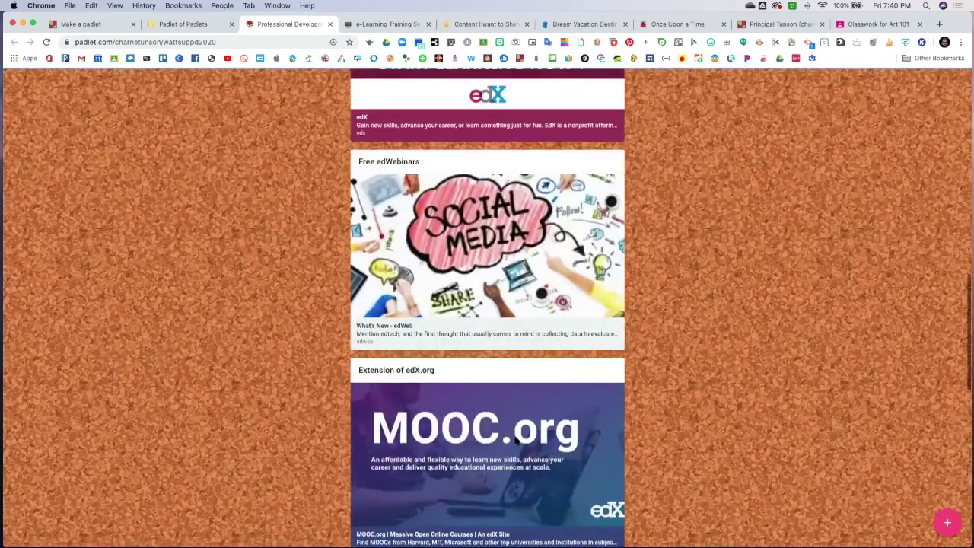
pyautogui.scroll(6, 516, 441)
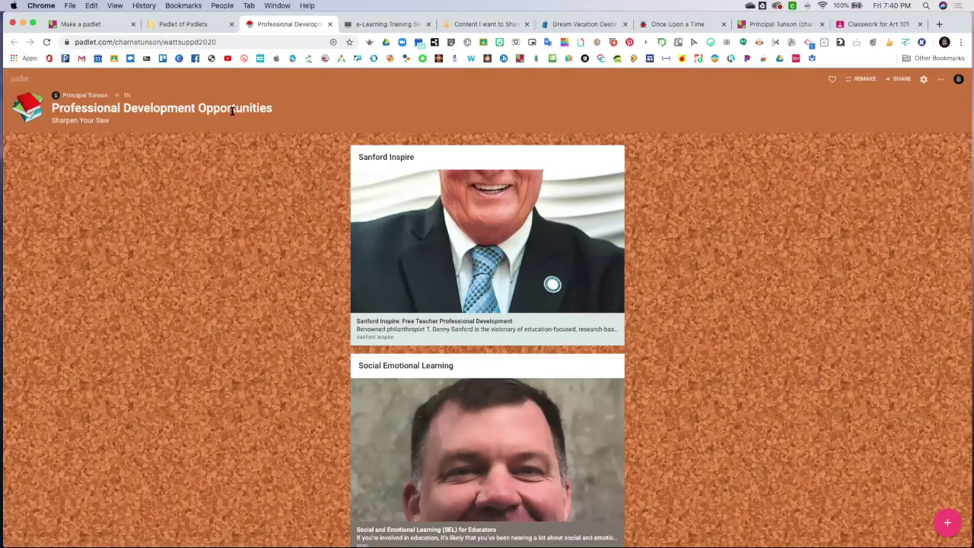
pyautogui.scroll(-3, 440, 279)
pyautogui.scroll(-15, 440, 279)
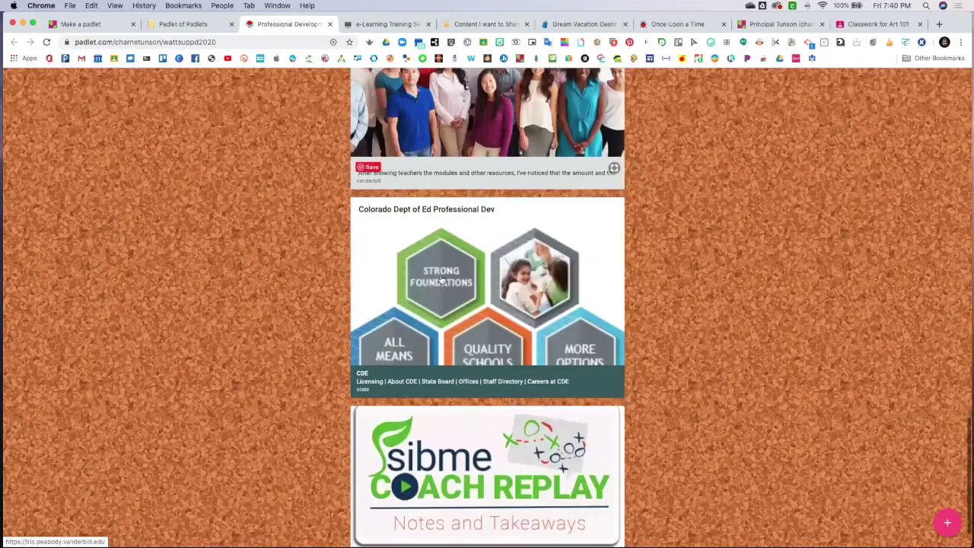
pyautogui.scroll(15, 440, 280)
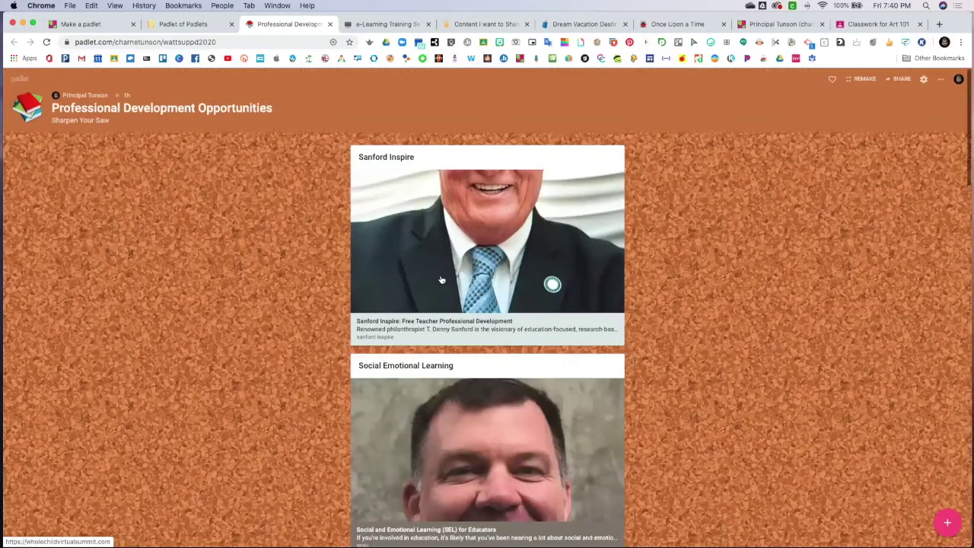
pyautogui.scroll(-15, 440, 280)
pyautogui.scroll(15, 439, 280)
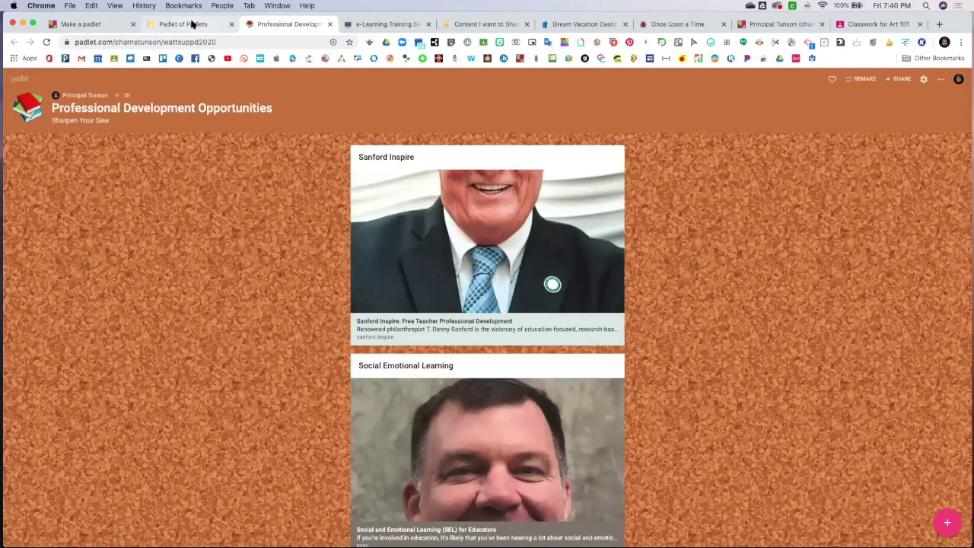
pyautogui.click(192, 23)
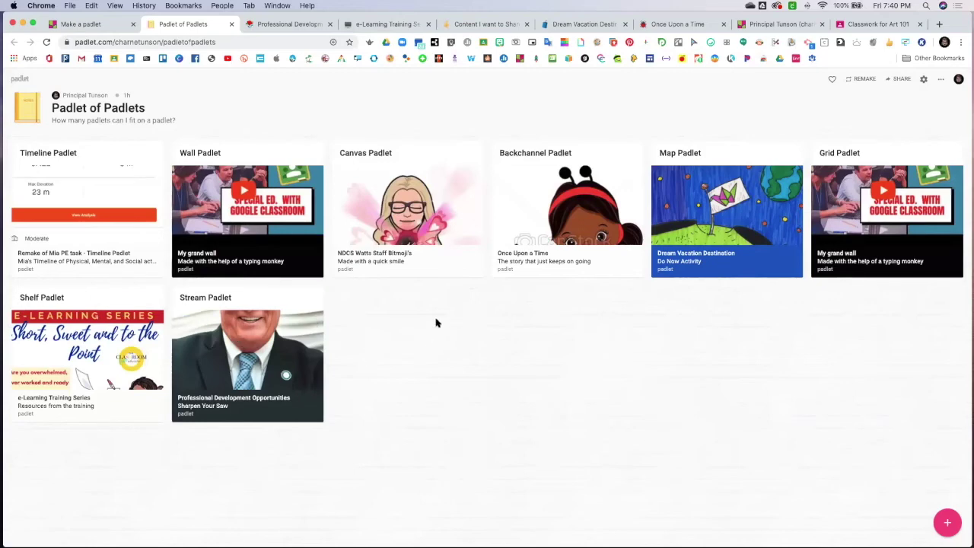
# Invite a staff colleague by e-mail to the Bitmoji canvas with Can write permission and save
pyautogui.click(423, 264)
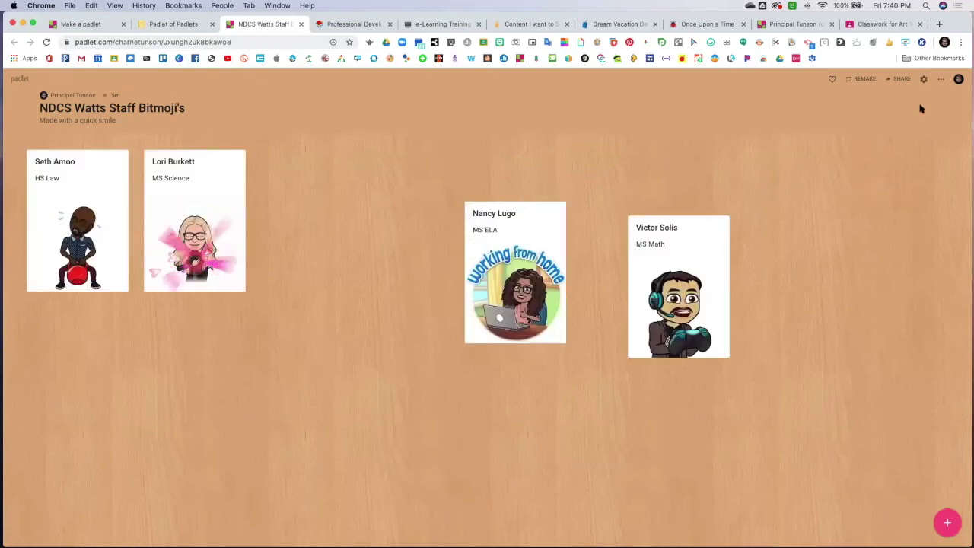
pyautogui.click(940, 80)
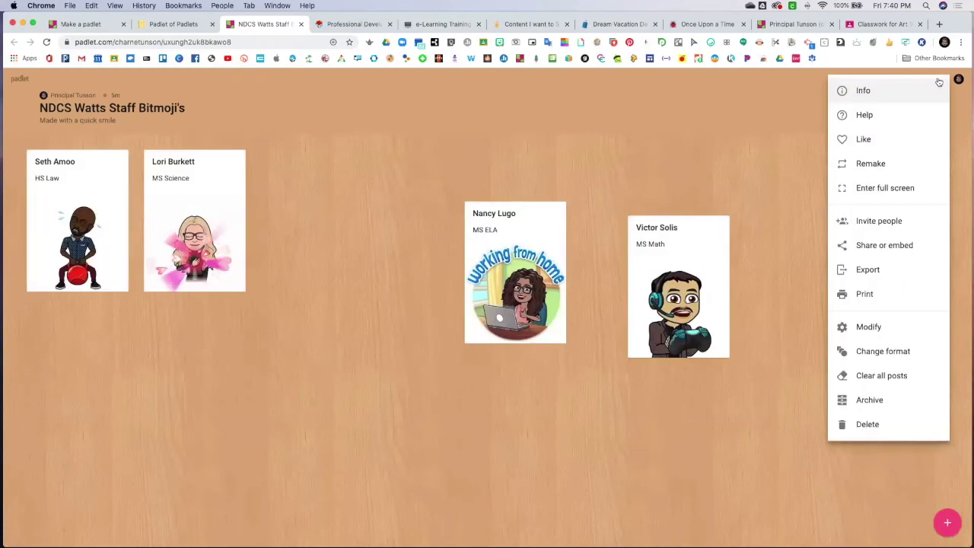
pyautogui.click(871, 221)
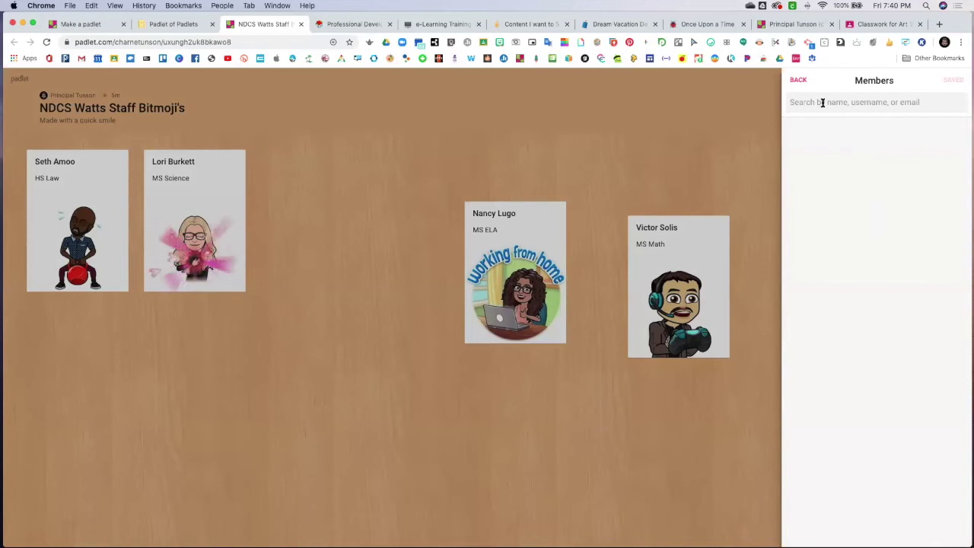
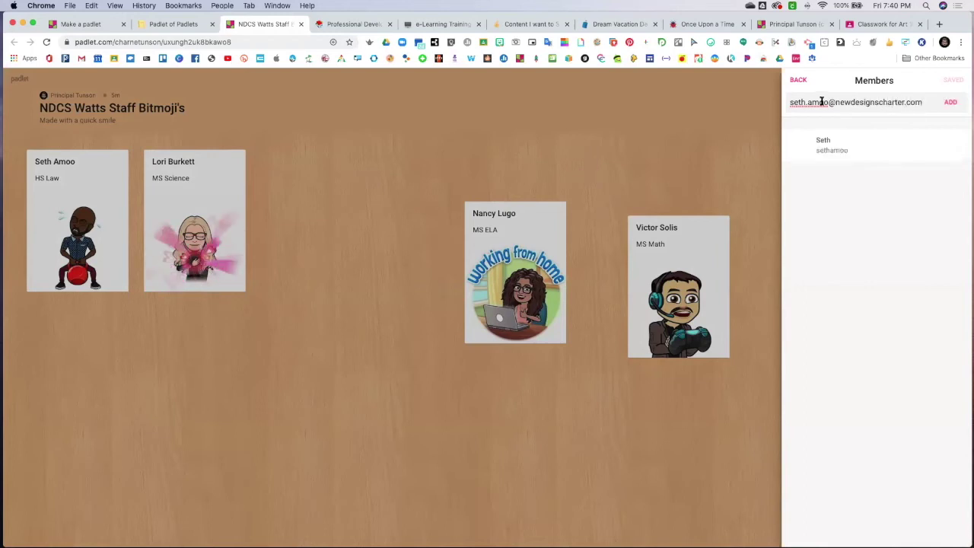
pyautogui.click(882, 149)
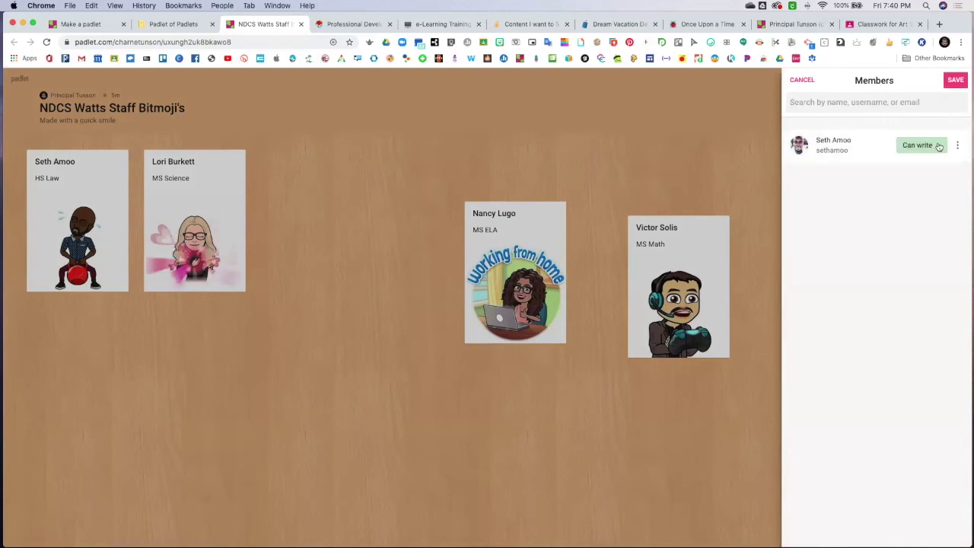
pyautogui.click(939, 145)
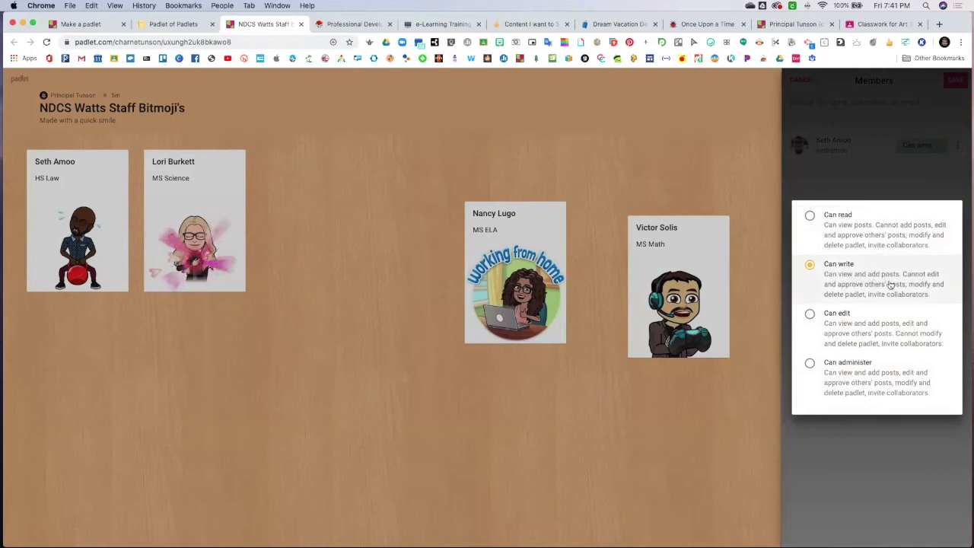
pyautogui.click(826, 185)
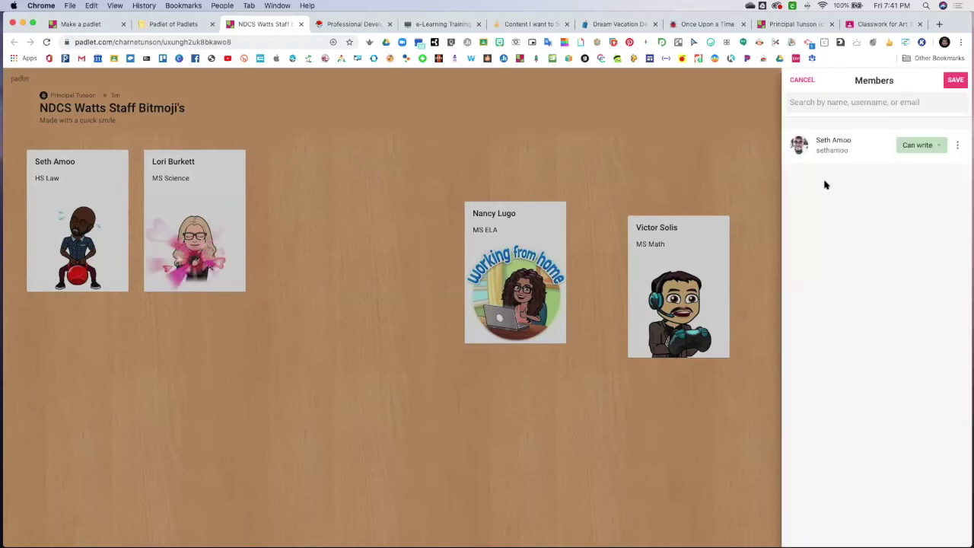
pyautogui.click(956, 81)
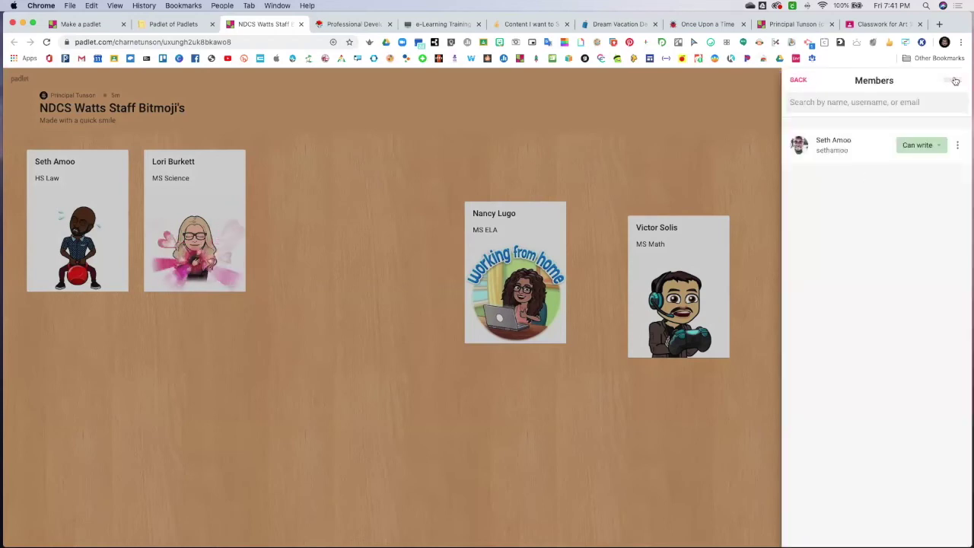
# Close the Members panel, reposition the two left staff Bitmoji cards, and return to Padlet of Padlets
pyautogui.click(346, 147)
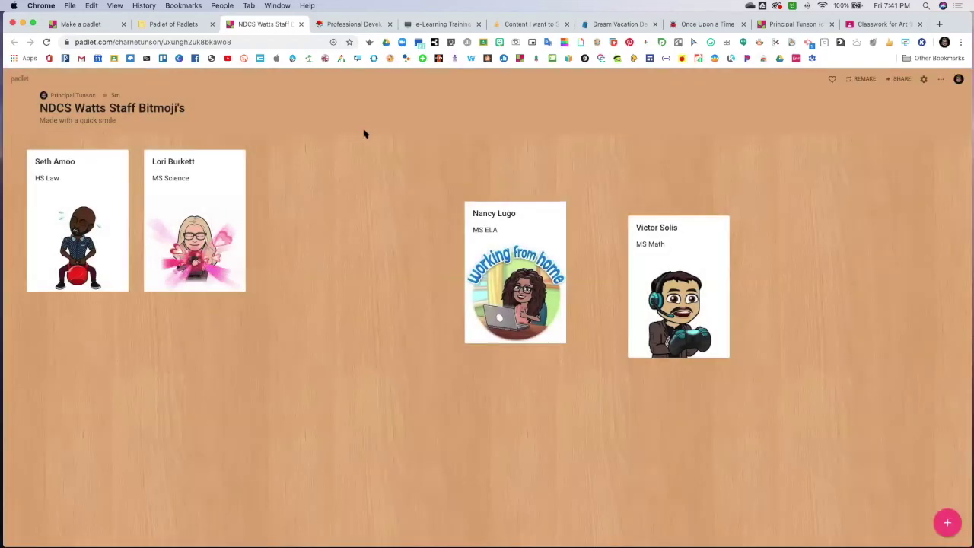
pyautogui.moveTo(81, 187); pyautogui.dragTo(72, 220)
pyautogui.moveTo(181, 213)
pyautogui.mouseDown()
pyautogui.moveTo(124, 262)
pyautogui.moveTo(181, 240)
pyautogui.moveTo(186, 229)
pyautogui.mouseUp()
pyautogui.moveTo(74, 218); pyautogui.dragTo(77, 186)
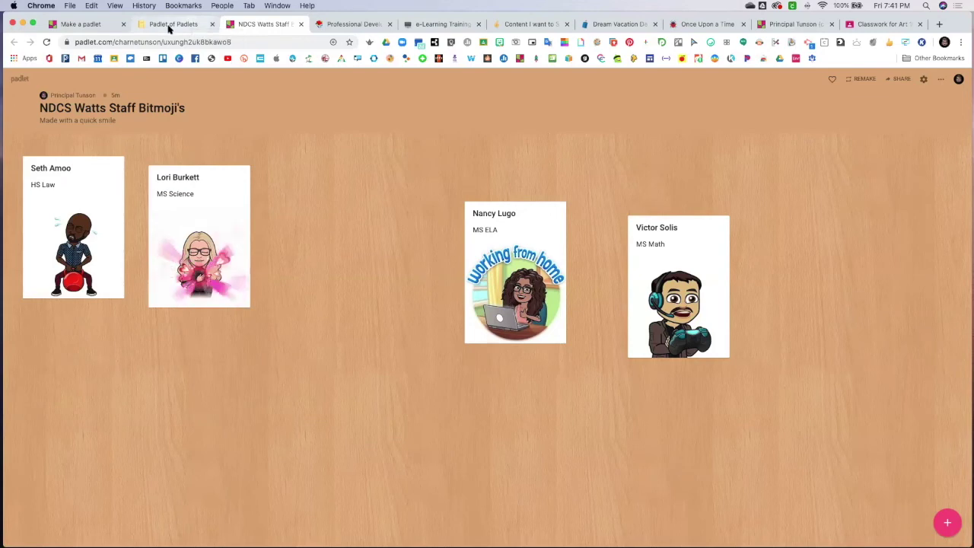
pyautogui.click(170, 26)
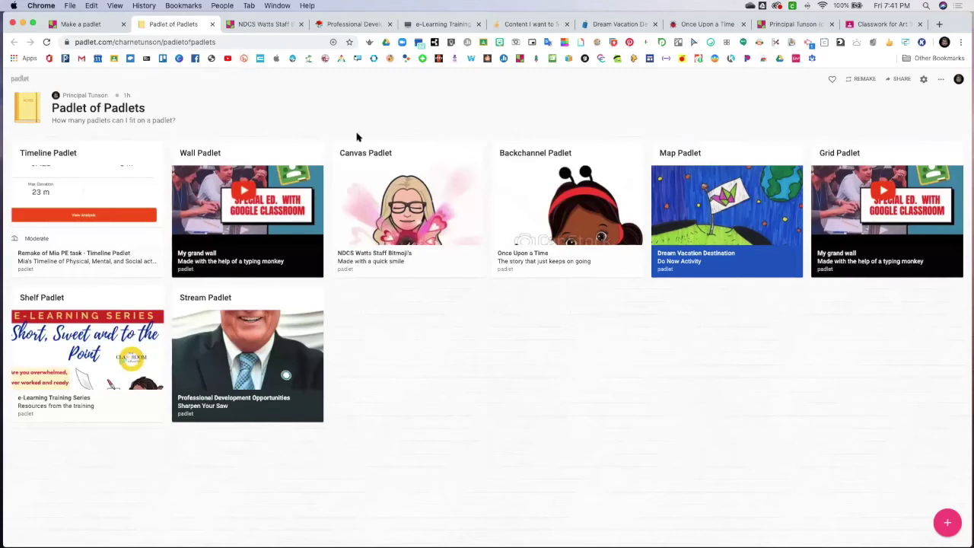
pyautogui.moveTo(312, 146)
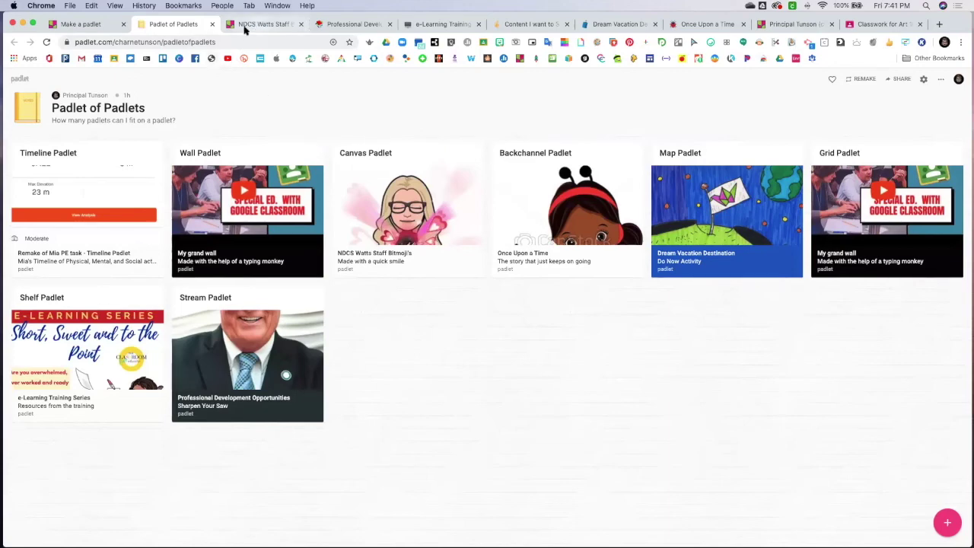
# Create a new Shelf padlet, 'My terrific padlet', and close its Modify panel and options menu
pyautogui.click(94, 25)
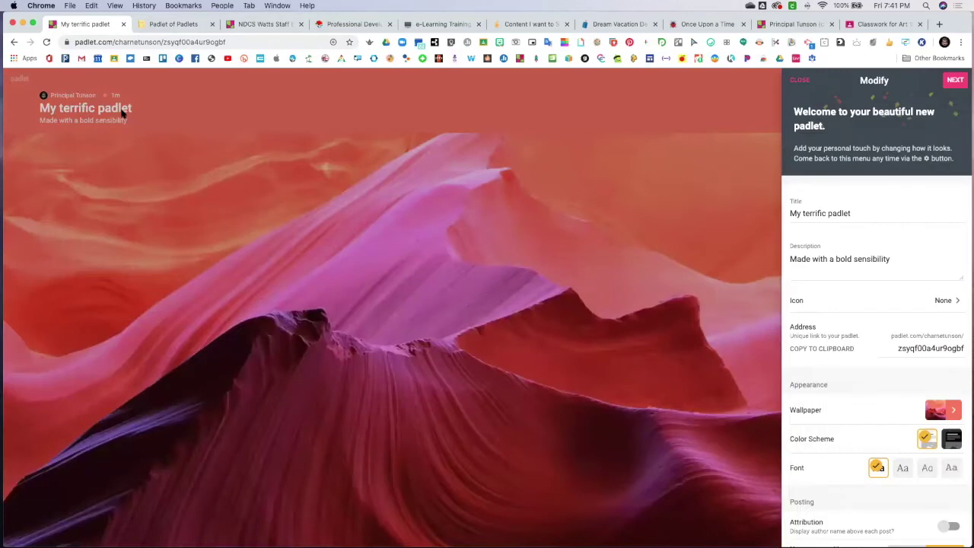
pyautogui.click(956, 81)
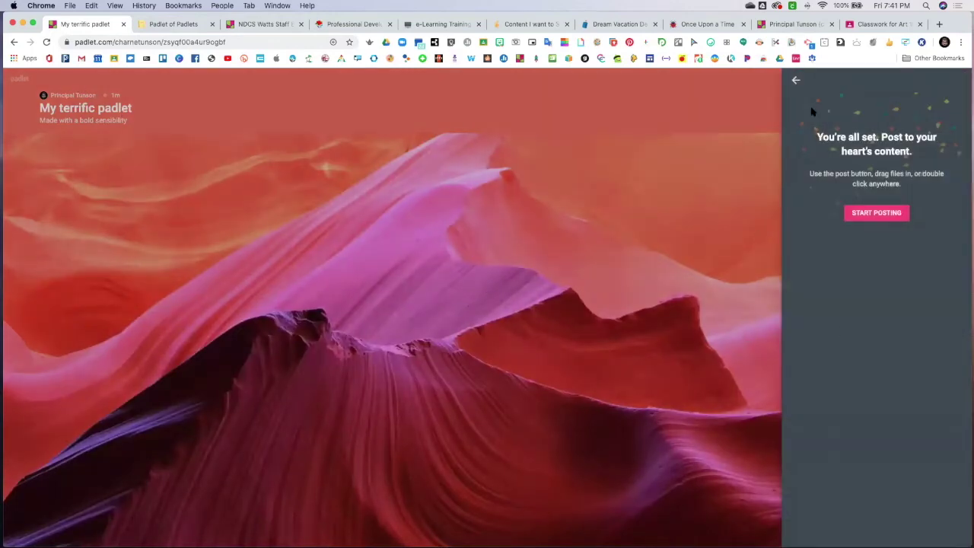
pyautogui.click(796, 83)
pyautogui.click(369, 130)
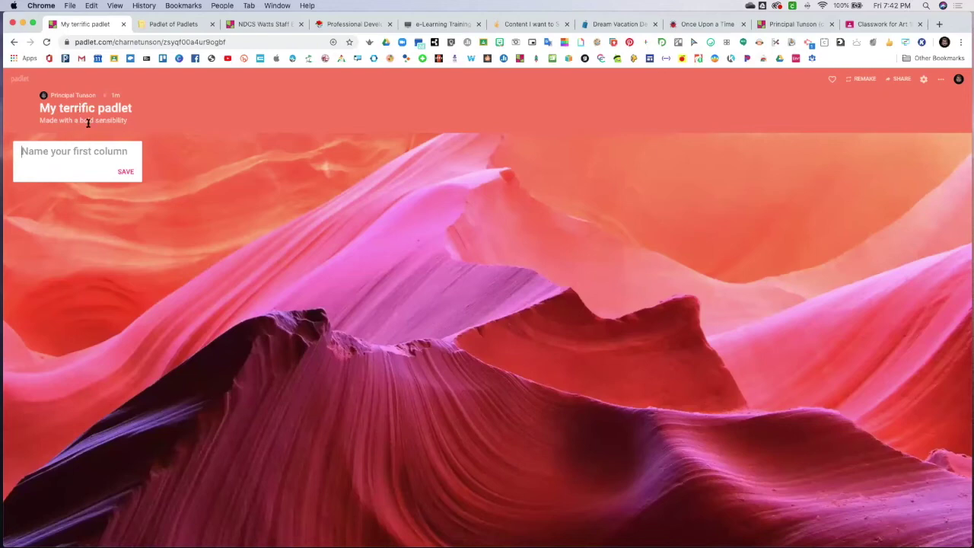
pyautogui.click(939, 80)
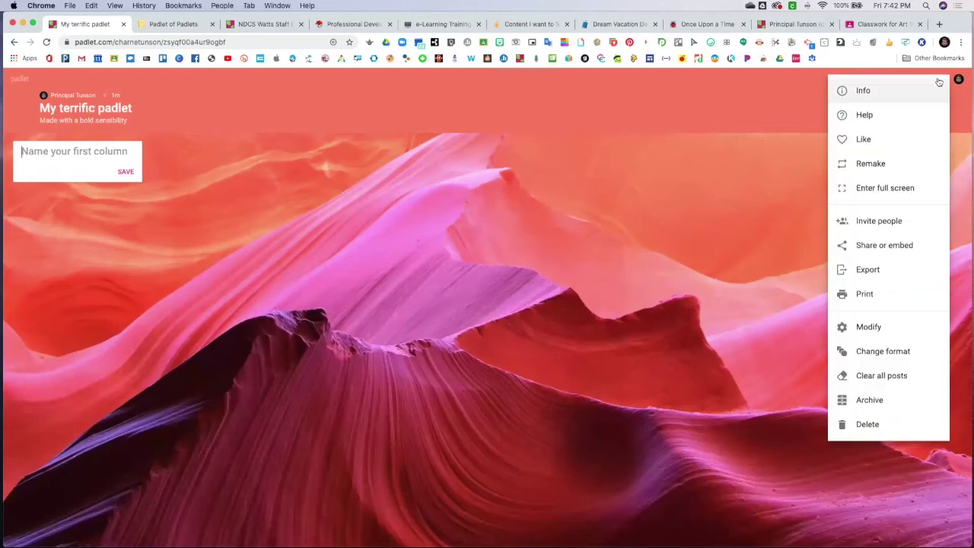
pyautogui.click(772, 127)
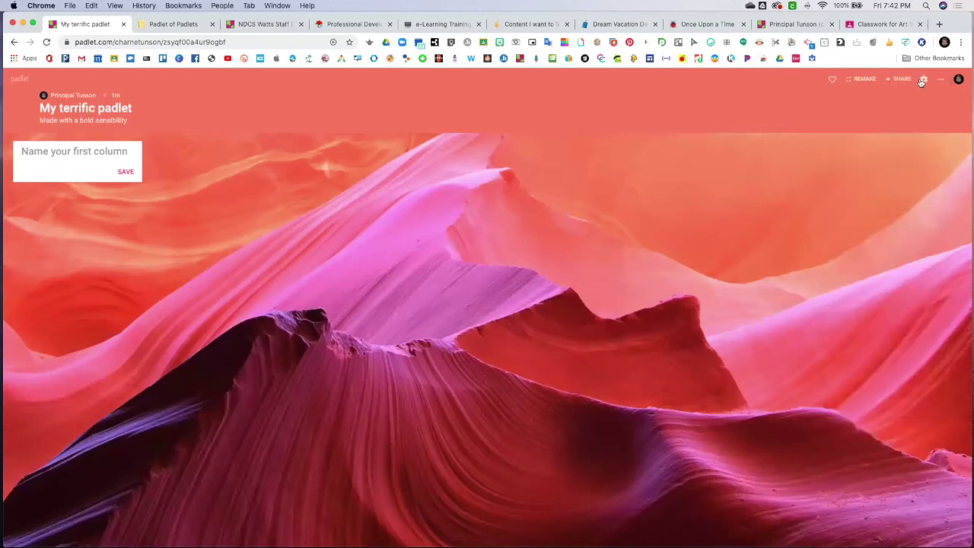
# Retitle the padlet 'Distance Learning' in its settings
pyautogui.click(924, 79)
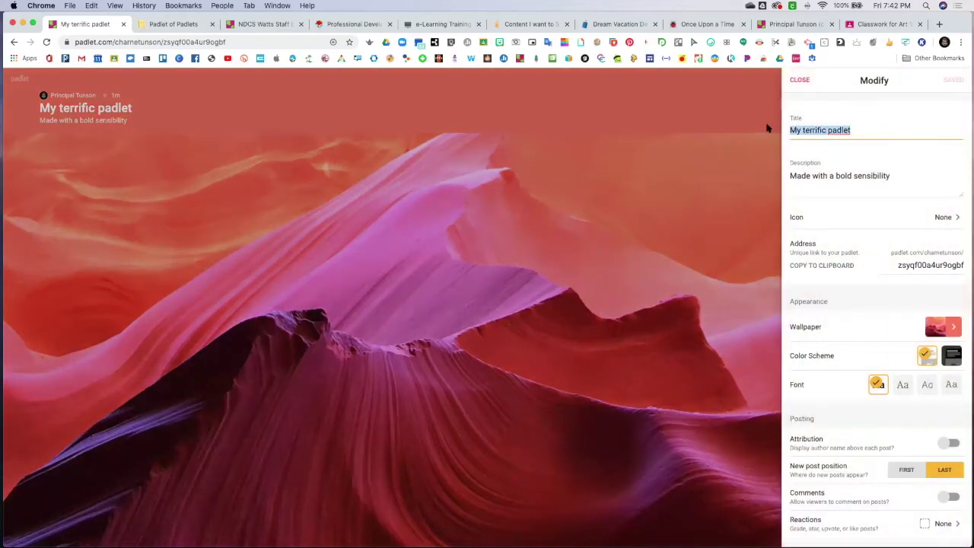
pyautogui.write('Dista')
pyautogui.press('BackSpace')
pyautogui.press('BackSpace')
pyautogui.press('BackSpace')
pyautogui.press('BackSpace')
pyautogui.write('o')
pyautogui.press('BackSpace')
pyautogui.write('ist')
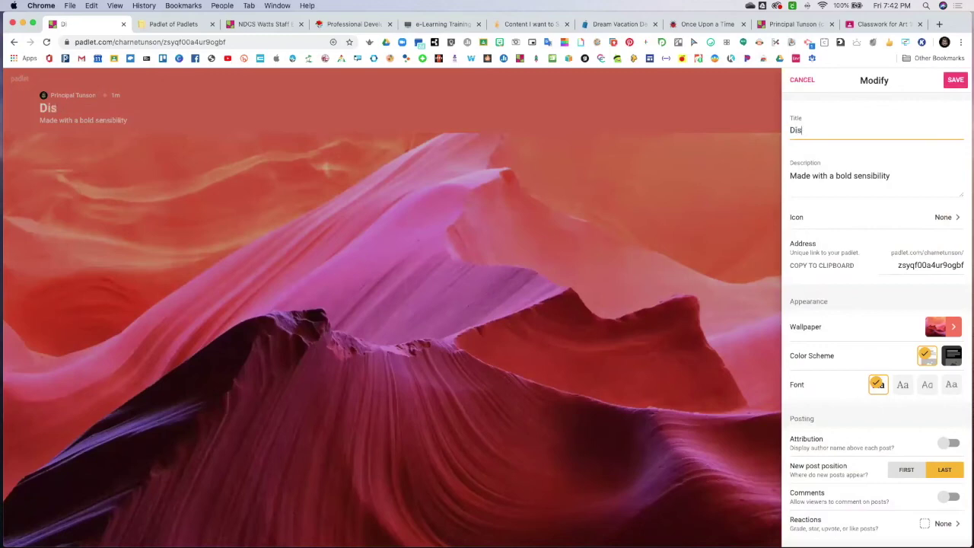
pyautogui.press('BackSpace')
pyautogui.write('tance Learning')
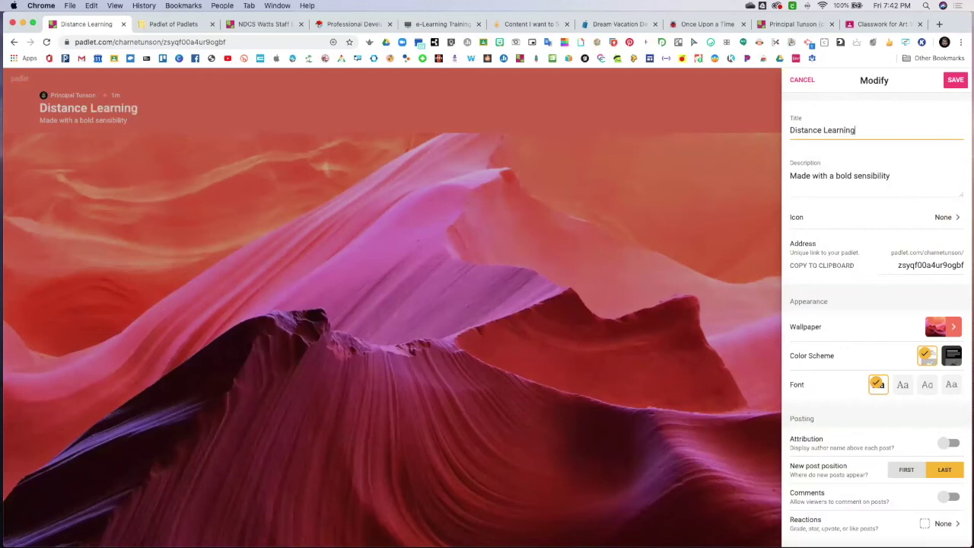
# Replace the description with 'KWL around Distance Learning', save, and close the settings
pyautogui.click(910, 176)
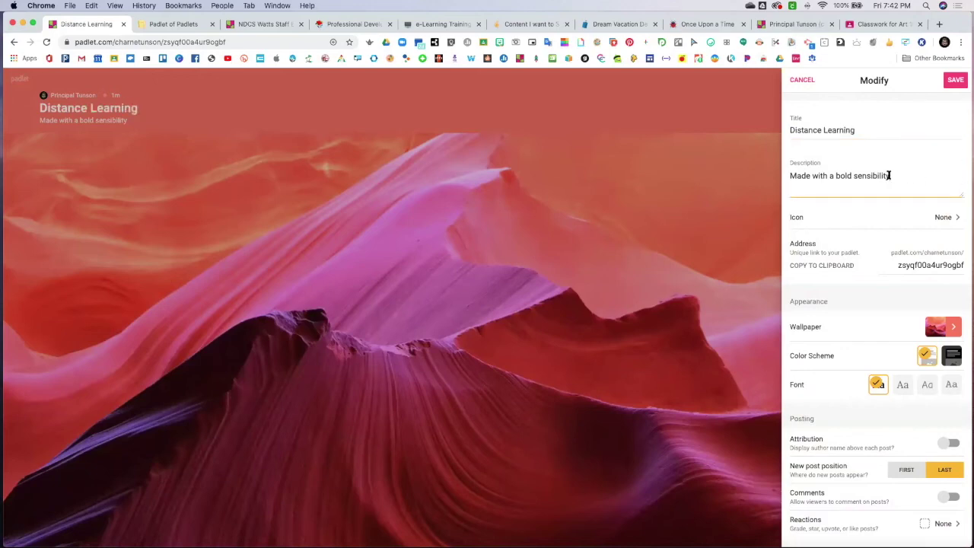
pyautogui.moveTo(890, 175); pyautogui.dragTo(788, 175)
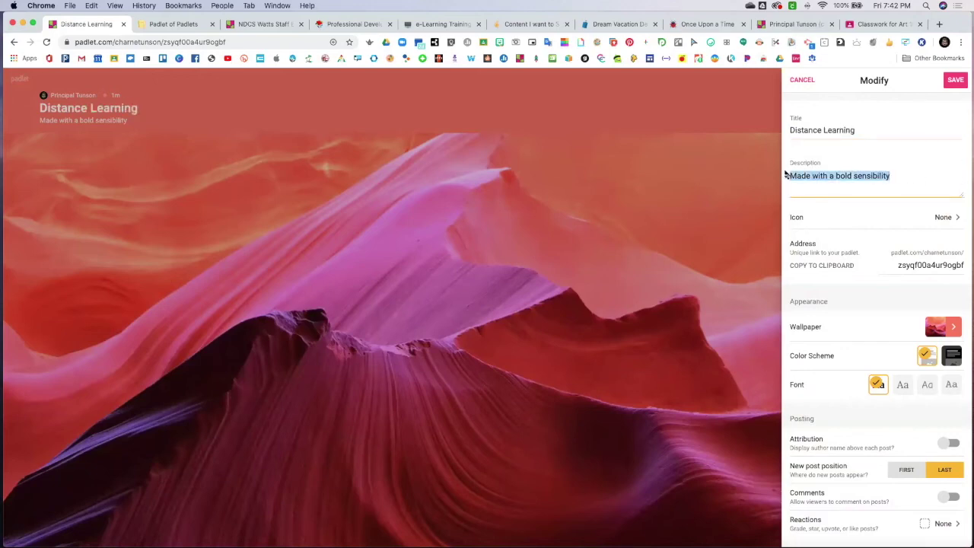
pyautogui.write('KWL')
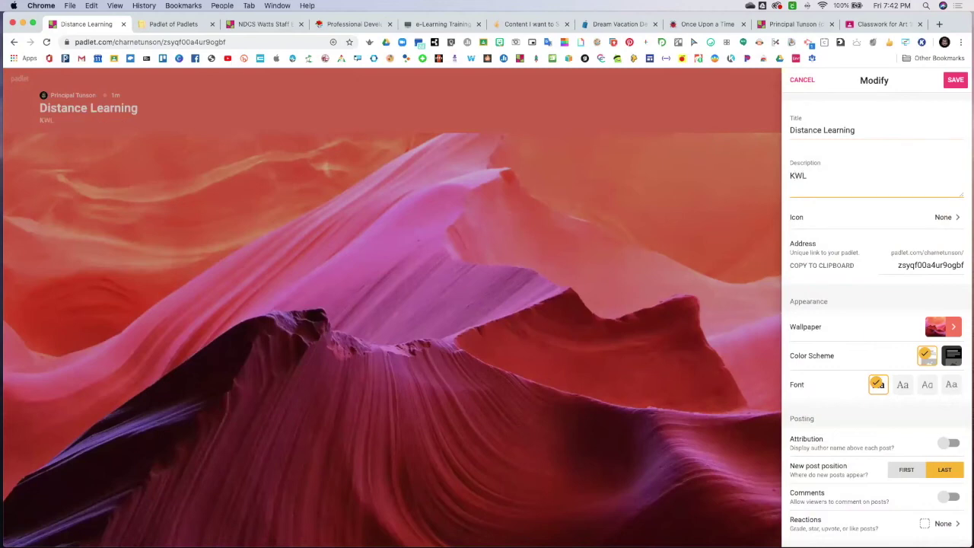
pyautogui.write(' around Distance Learning')
pyautogui.click(957, 81)
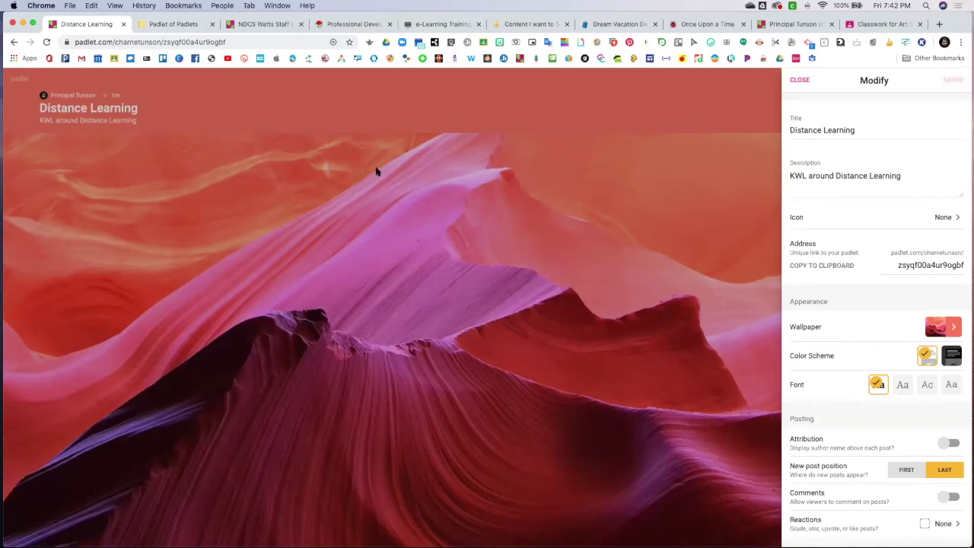
pyautogui.click(799, 81)
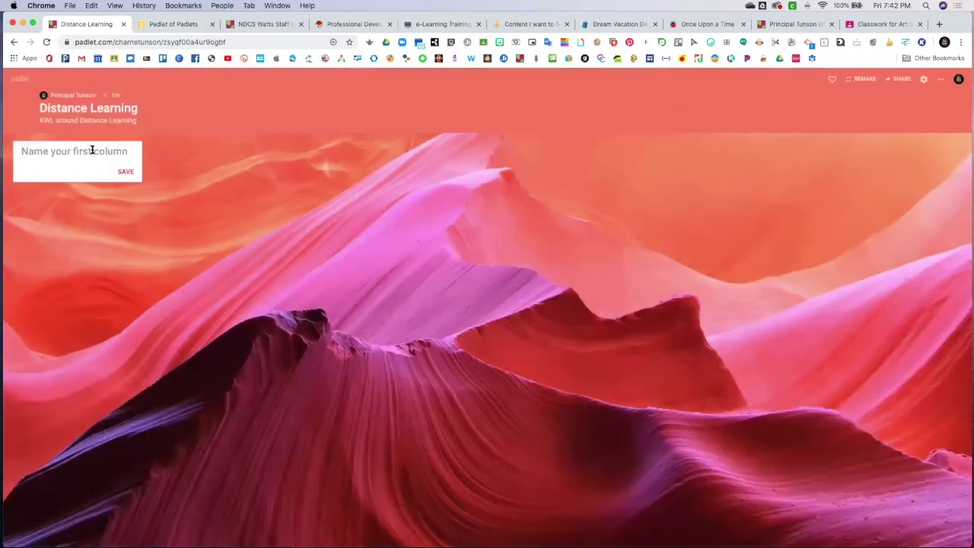
# Create columns 'What do you KNOW', 'What do you WANT to know' and 'What have you LEARNED' about Distance Learning
pyautogui.write('What do you know')
pyautogui.press('BackSpace')
pyautogui.press('BackSpace')
pyautogui.write('KNOW about Distance Learning')
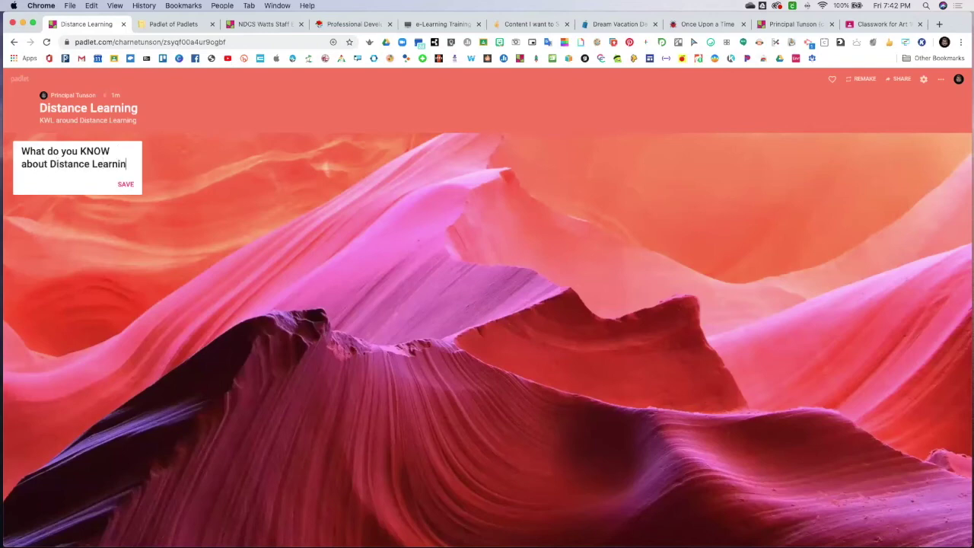
pyautogui.click(125, 184)
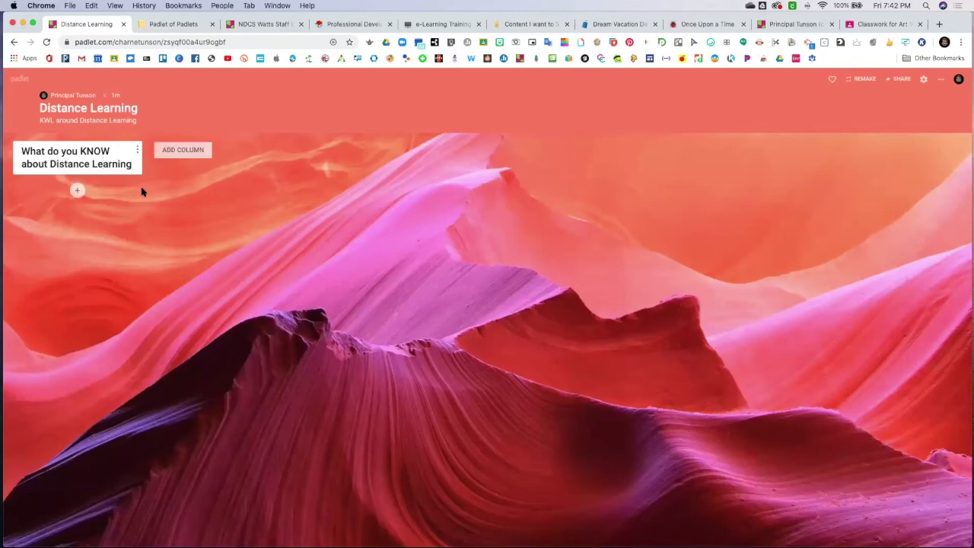
pyautogui.click(191, 153)
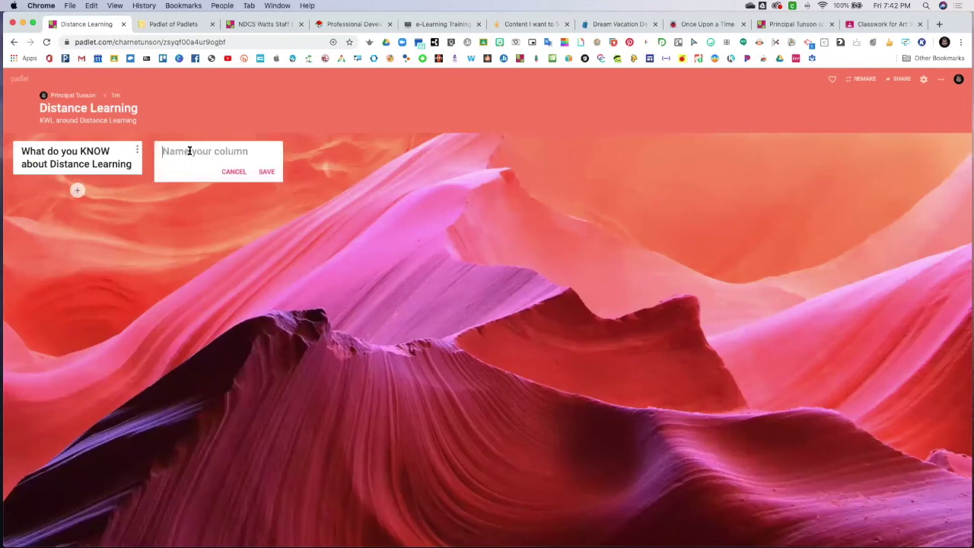
pyautogui.write('What ')
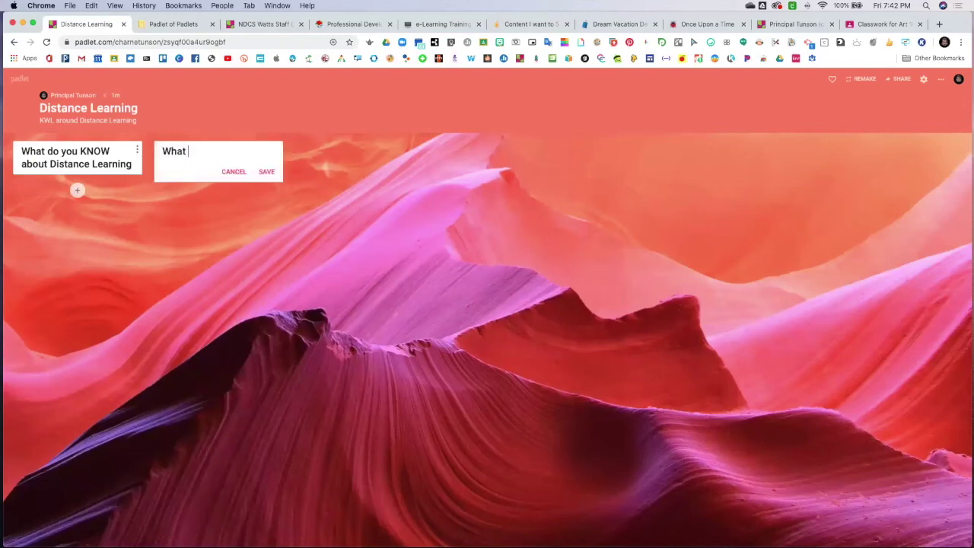
pyautogui.write('do you WANT to kn')
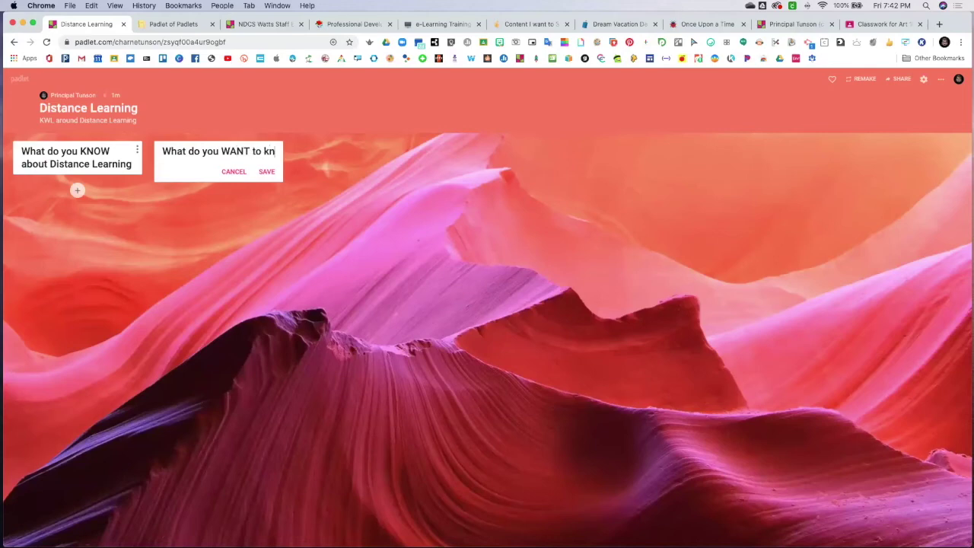
pyautogui.write('ow about')
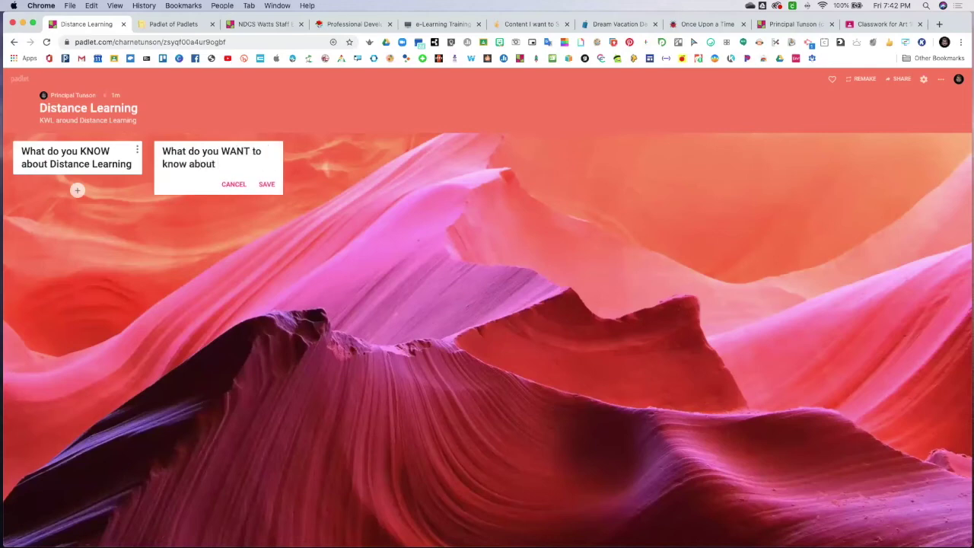
pyautogui.write(' Distance Learning')
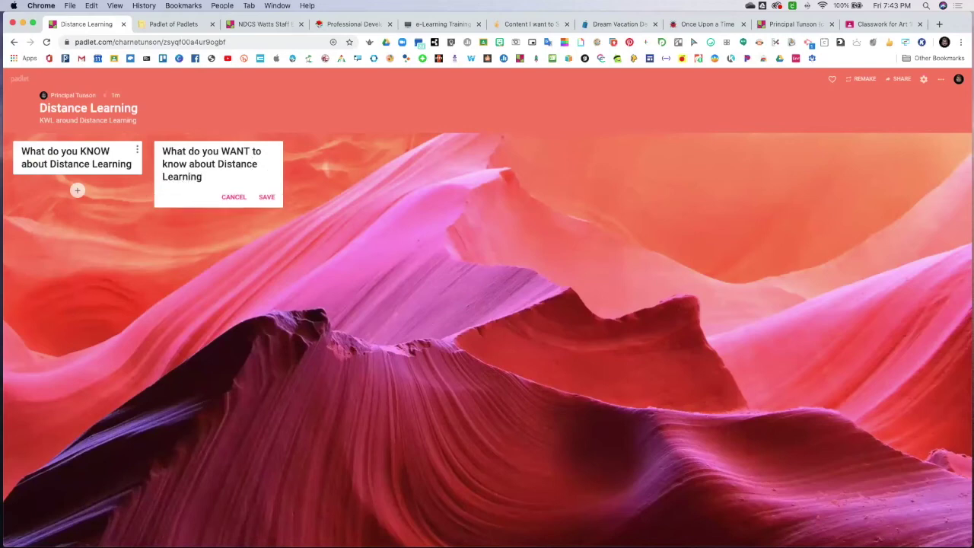
pyautogui.click(266, 197)
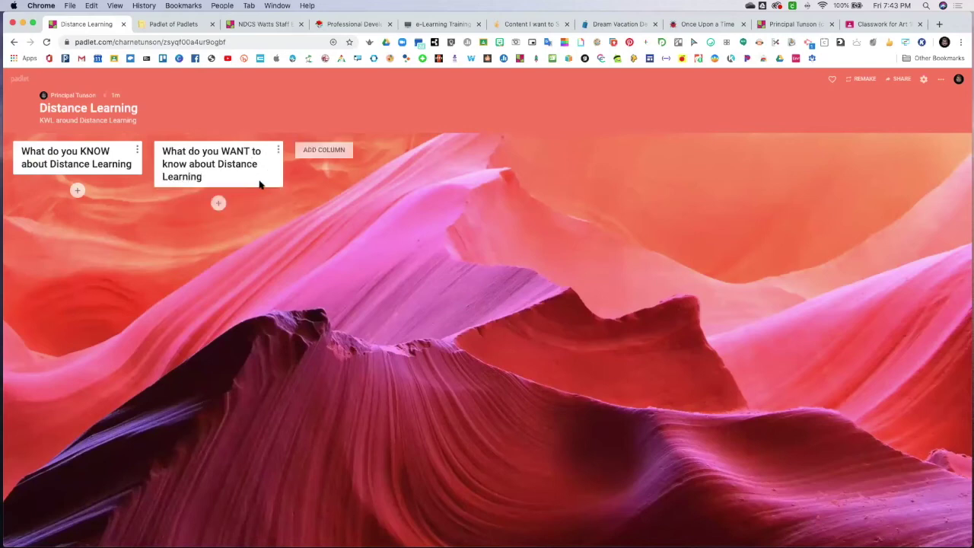
pyautogui.click(331, 152)
pyautogui.write('What have you LEARNED')
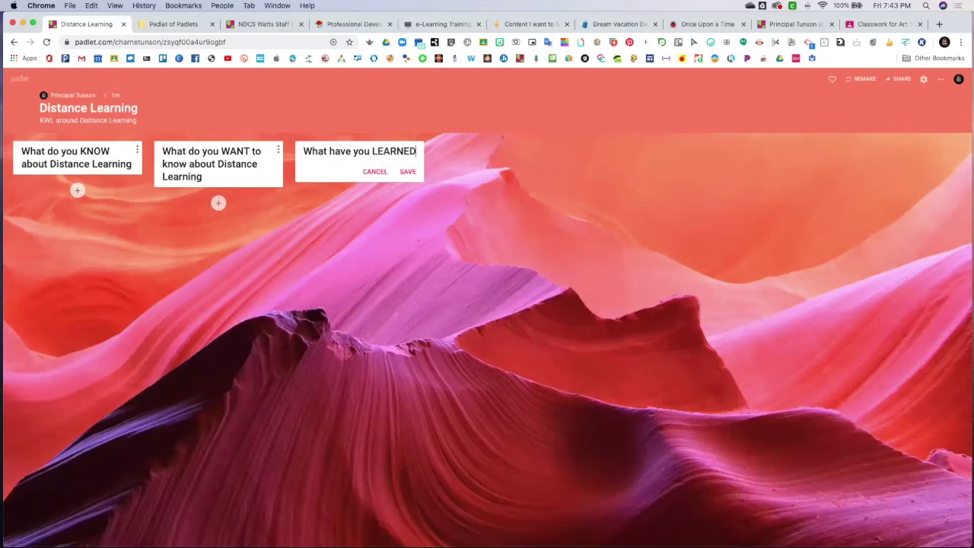
pyautogui.write(' about DI')
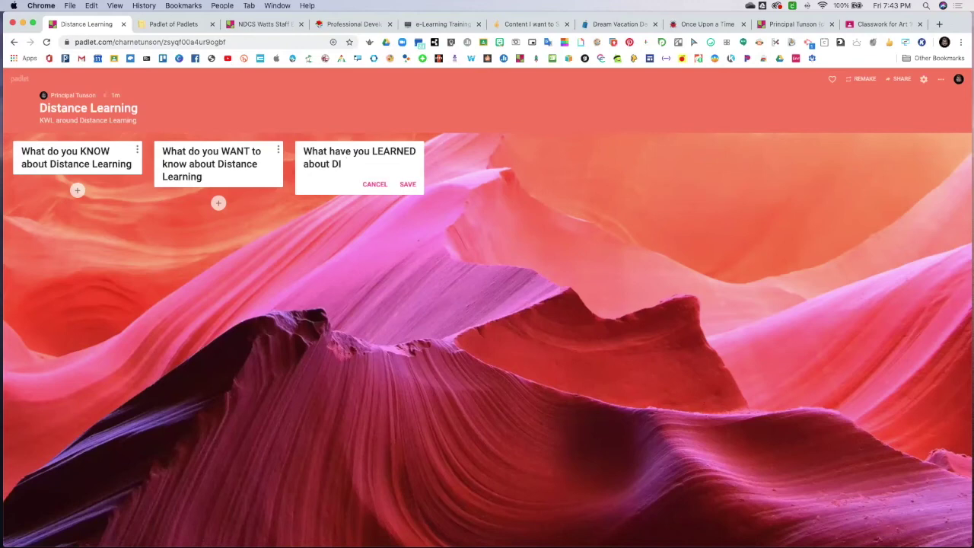
pyautogui.write('sistance Learning')
pyautogui.click(407, 184)
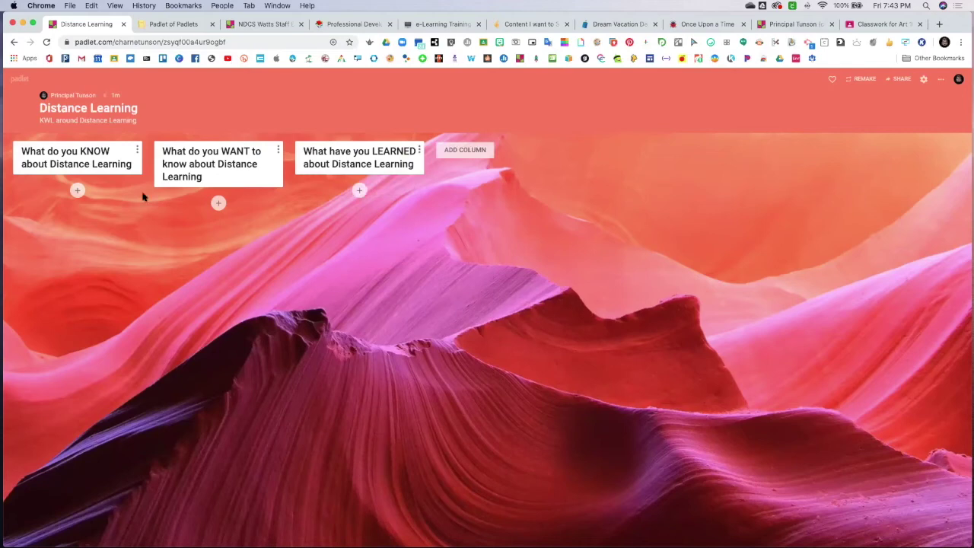
# Start a KNOW-column post titled with the author's name, leaving the body empty and nothing attached
pyautogui.click(77, 190)
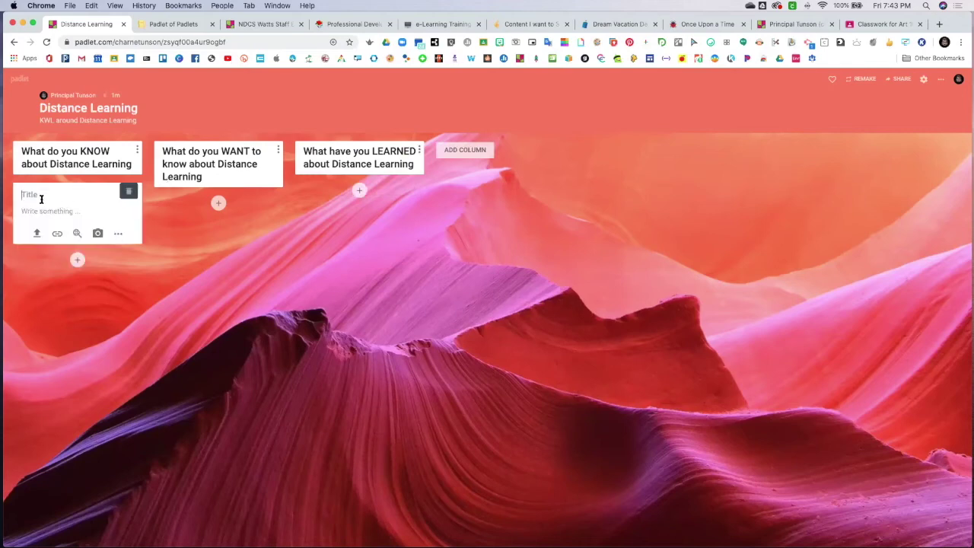
pyautogui.write('Tunson')
pyautogui.click(60, 212)
pyautogui.click(118, 234)
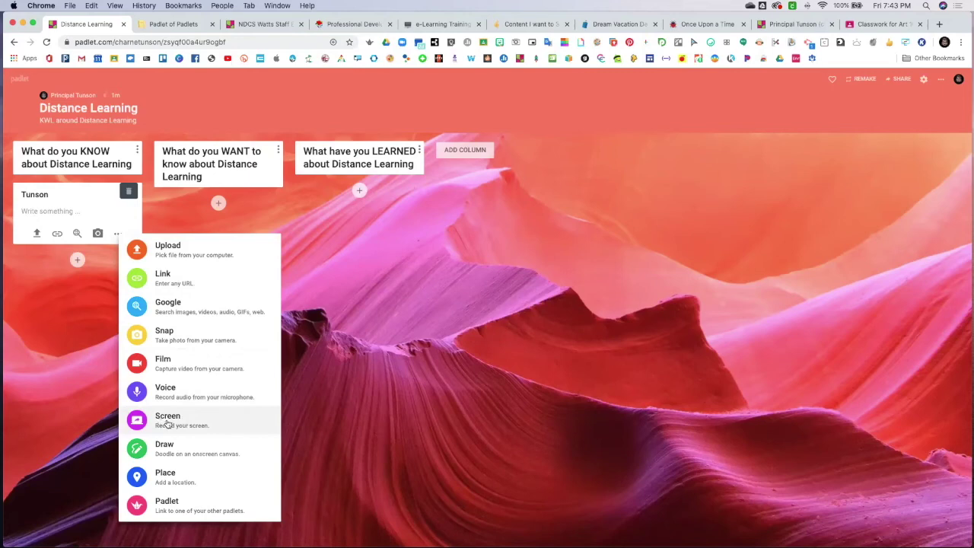
pyautogui.click(347, 335)
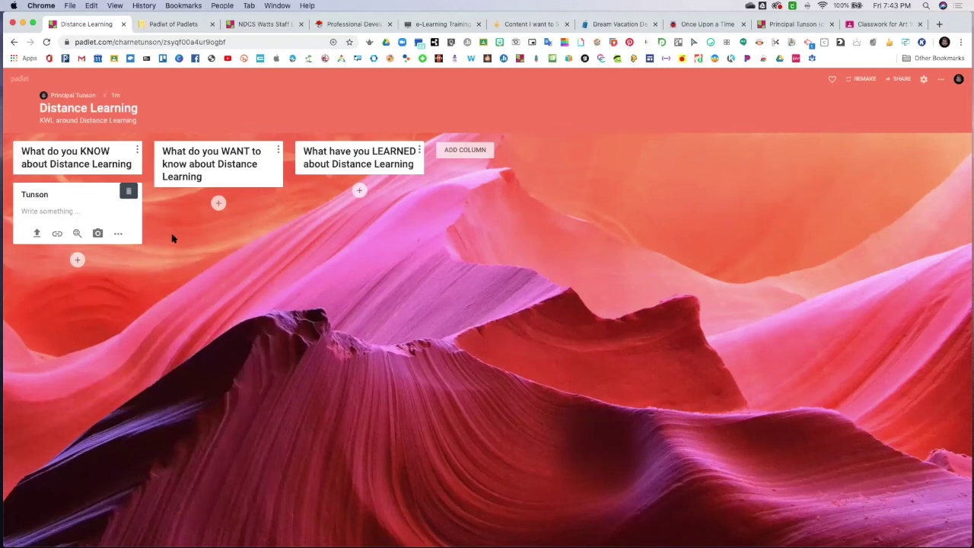
# On the e-Learning Training Series board, preview the '25 Ways to use Padlet' PDF from the V. Padlet column
pyautogui.click(178, 26)
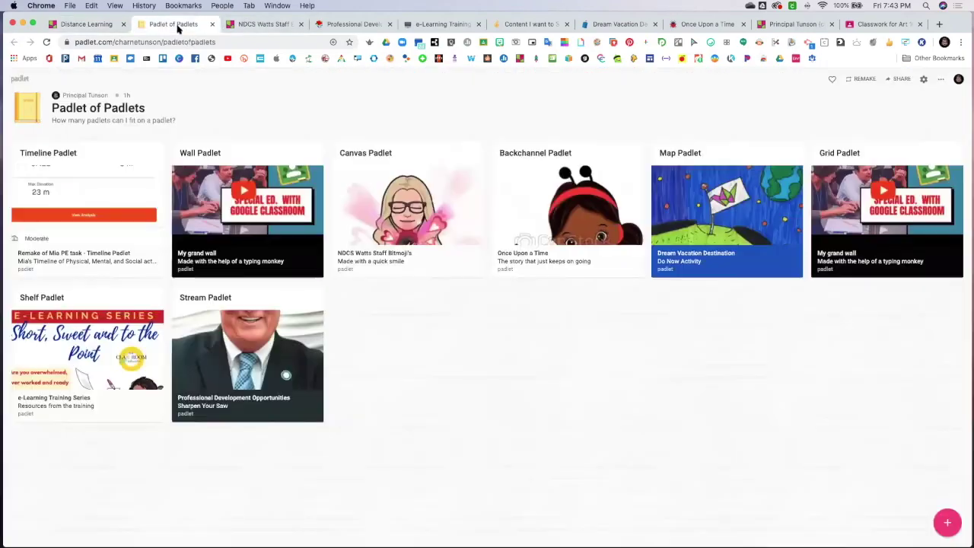
pyautogui.click(416, 27)
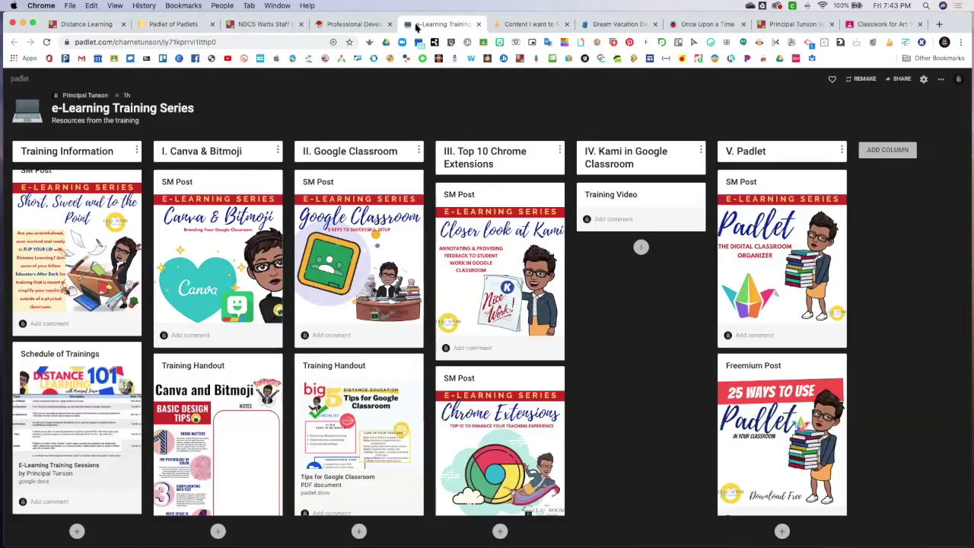
pyautogui.scroll(-5, 736, 383)
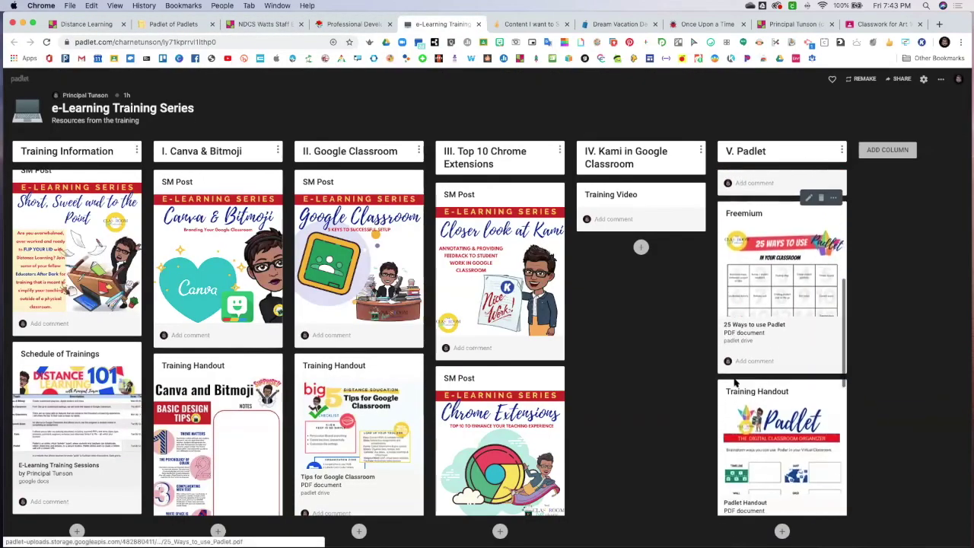
pyautogui.scroll(-1, 735, 382)
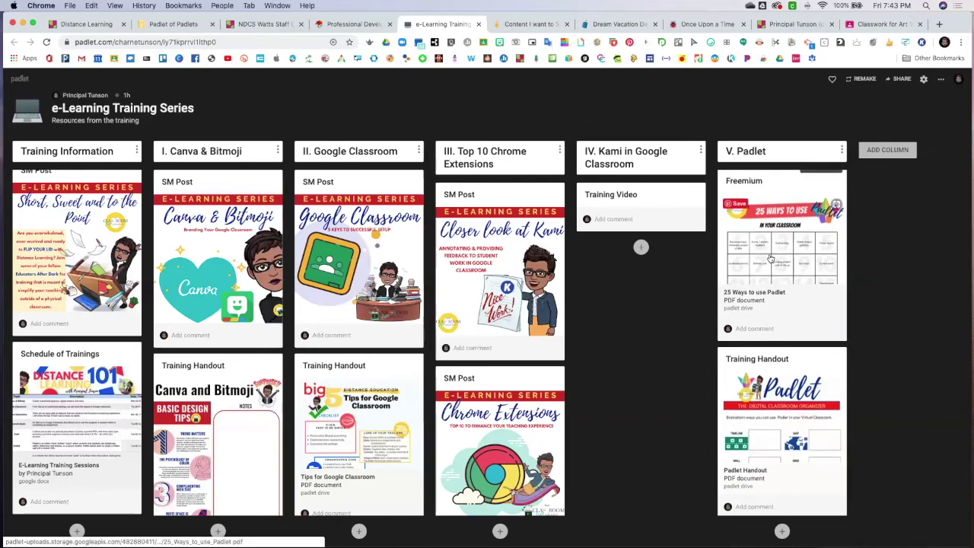
pyautogui.scroll(-3, 770, 259)
pyautogui.scroll(2, 761, 319)
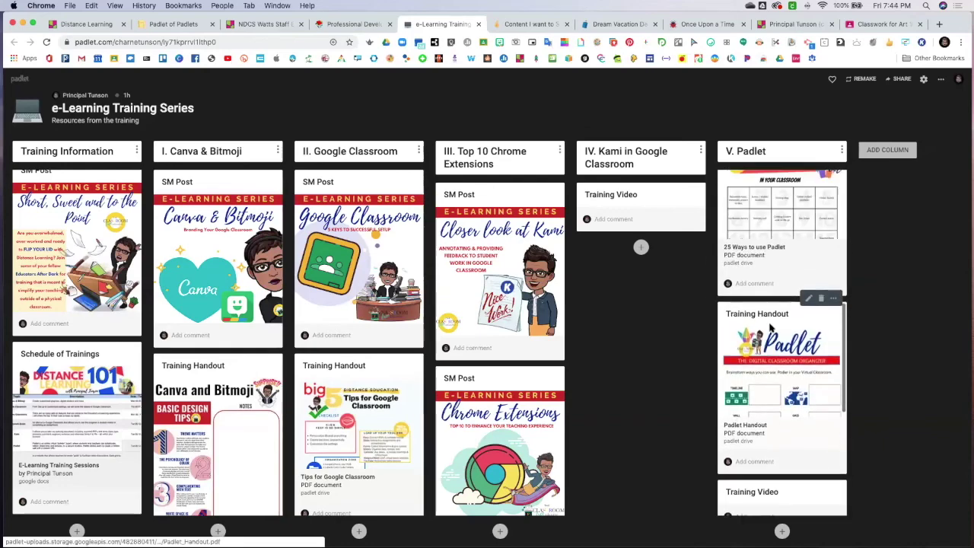
pyautogui.scroll(2, 770, 327)
pyautogui.click(771, 327)
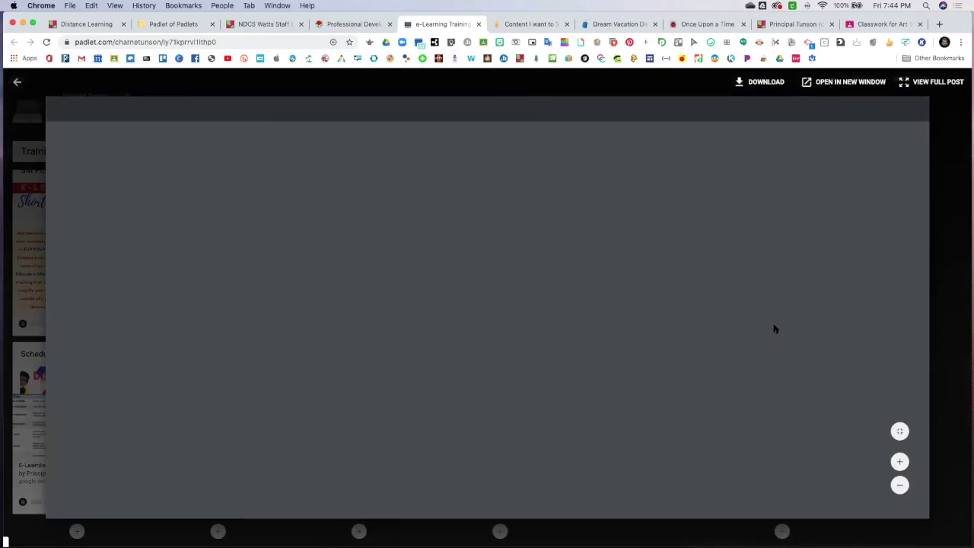
pyautogui.scroll(-3, 685, 318)
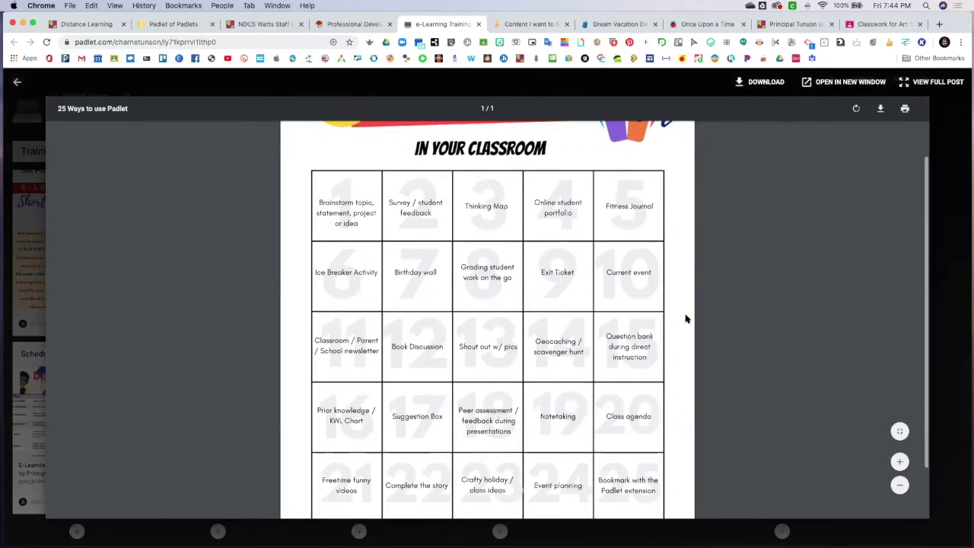
pyautogui.scroll(-1, 686, 320)
pyautogui.scroll(2, 687, 322)
pyautogui.scroll(-3, 687, 323)
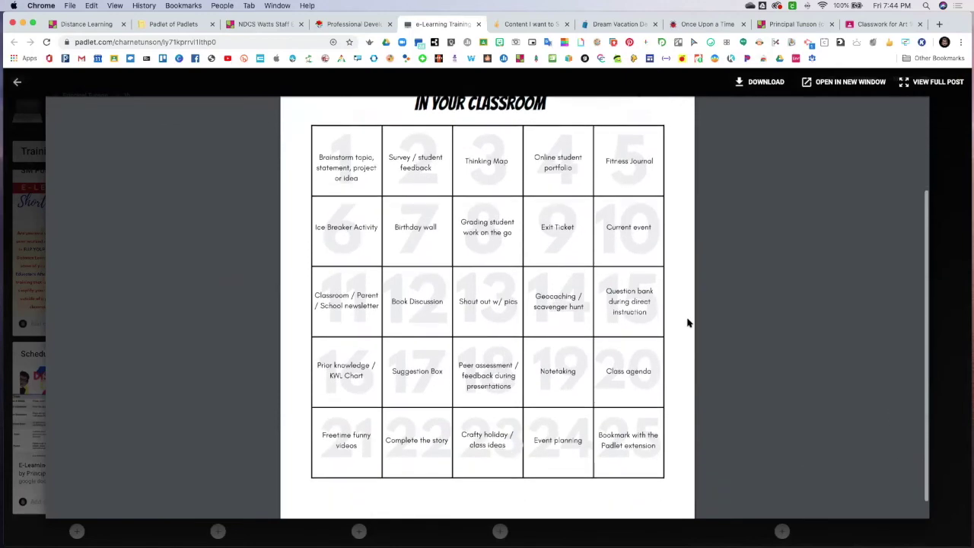